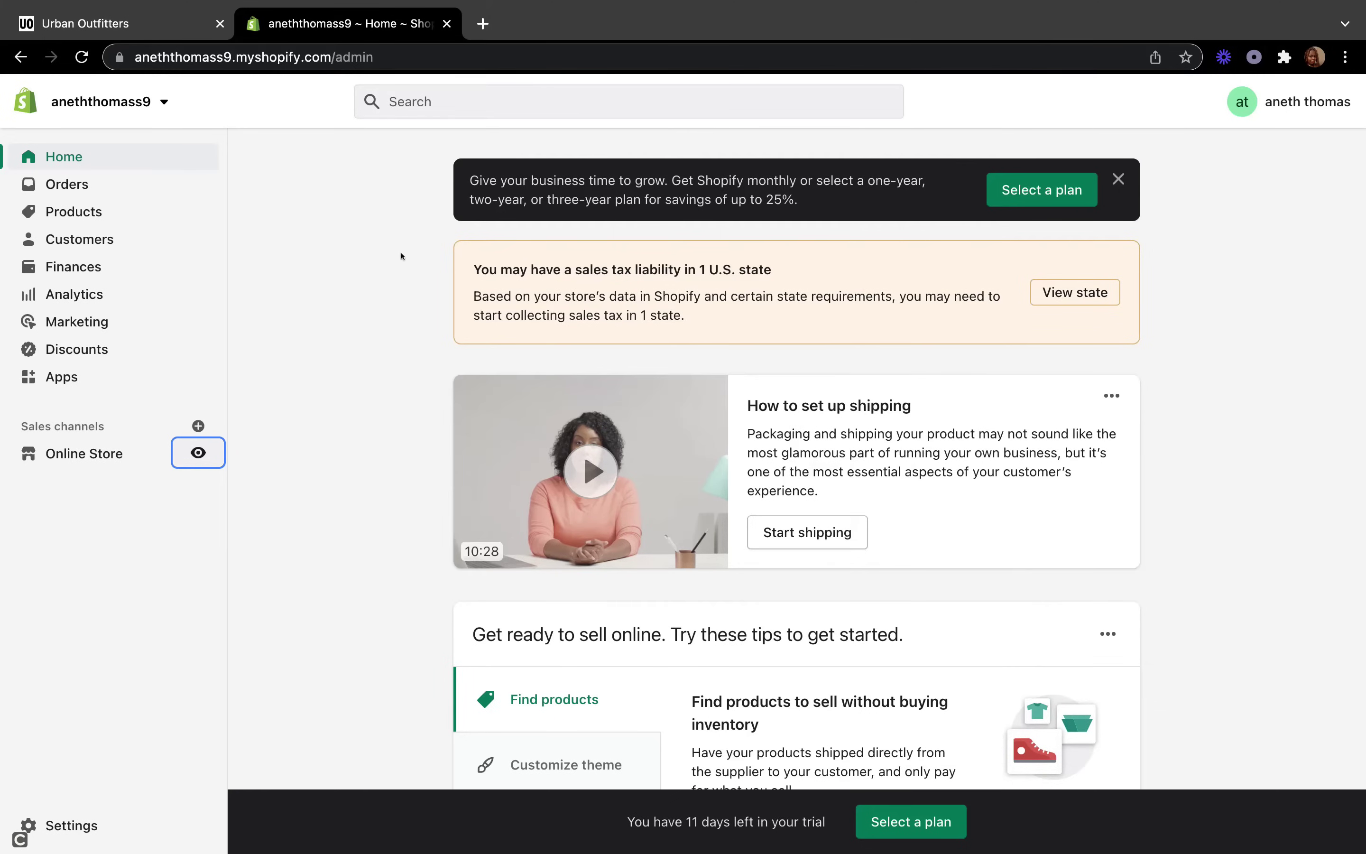
Switch to the Urban Outfitters site and open the Women's clothing page
{"action": "left_click", "coordinate": [138, 25]}
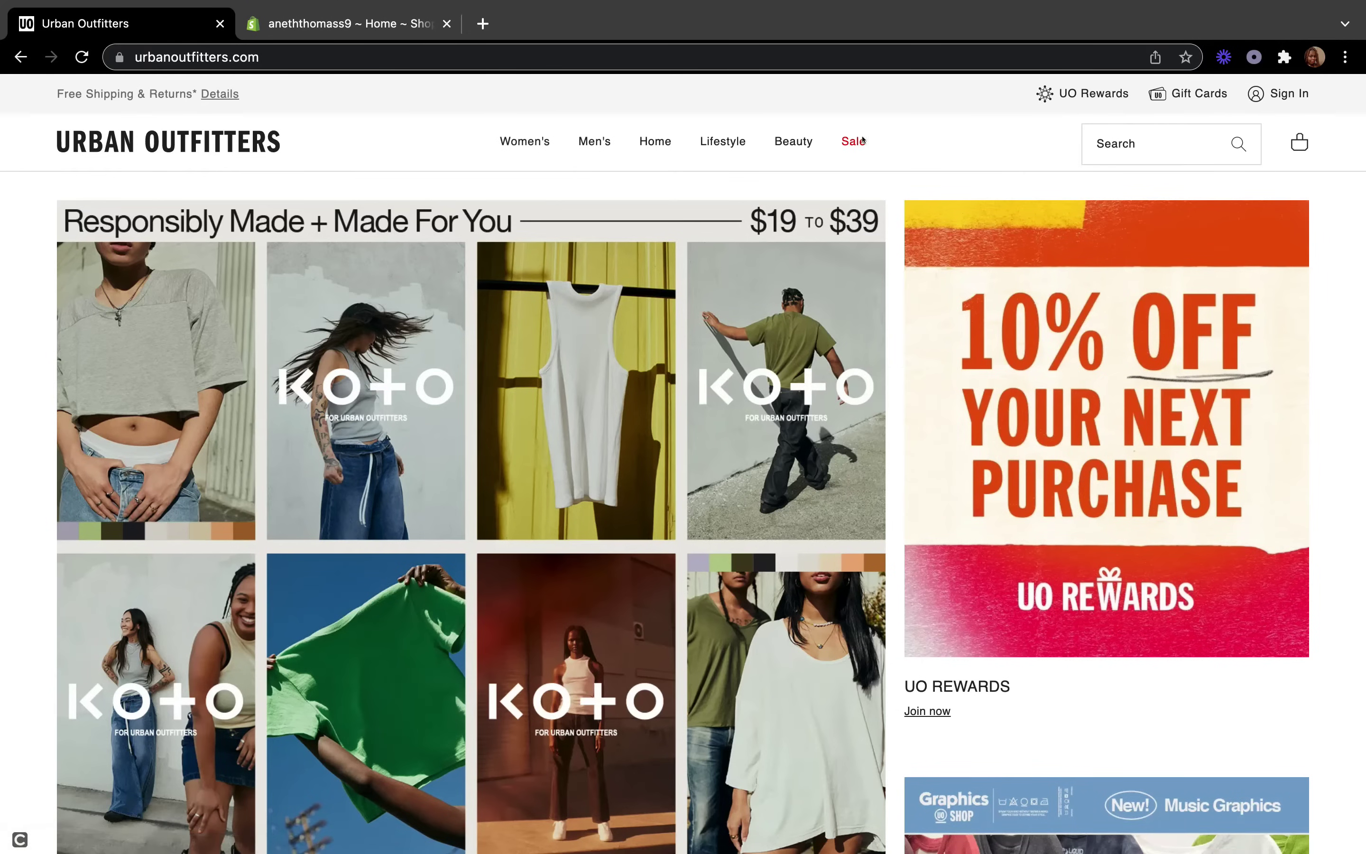
{"action": "mouse_move", "coordinate": [547, 153]}
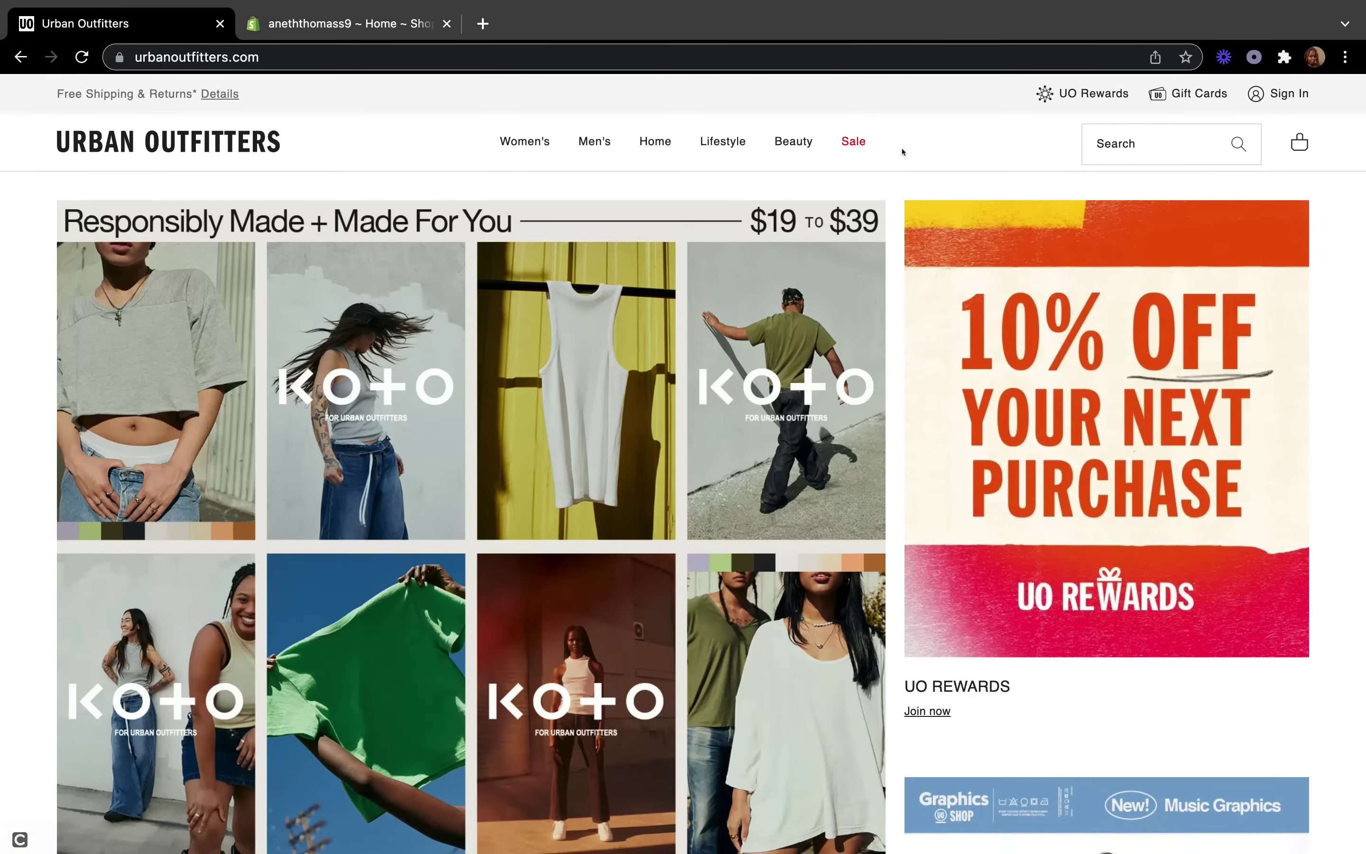
{"action": "left_click", "coordinate": [529, 137]}
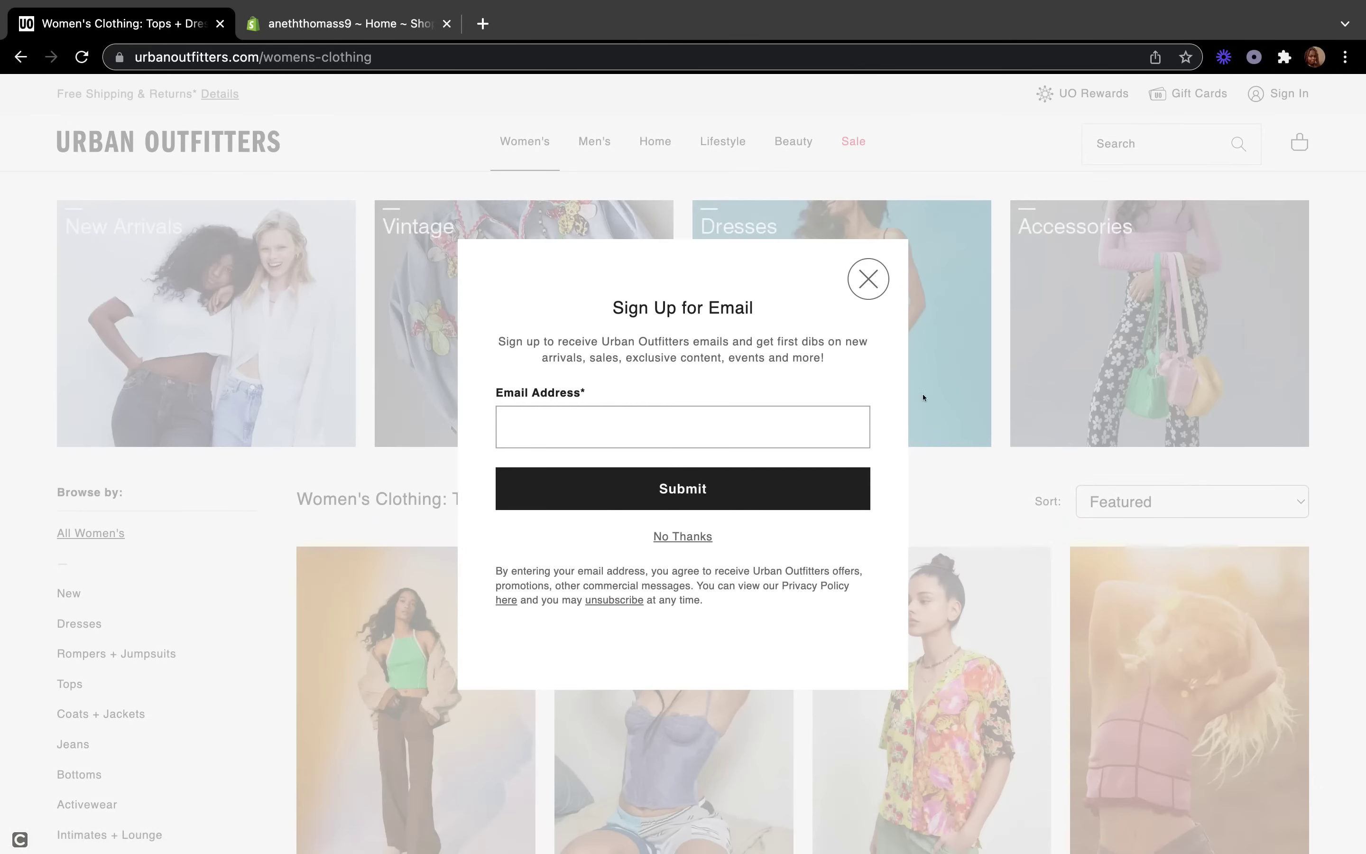
Dismiss the email sign-up popup and put focus in the site search field
{"action": "left_click", "coordinate": [868, 279]}
{"action": "scroll", "coordinate": [807, 572], "scroll_direction": "down", "scroll_amount": 3}
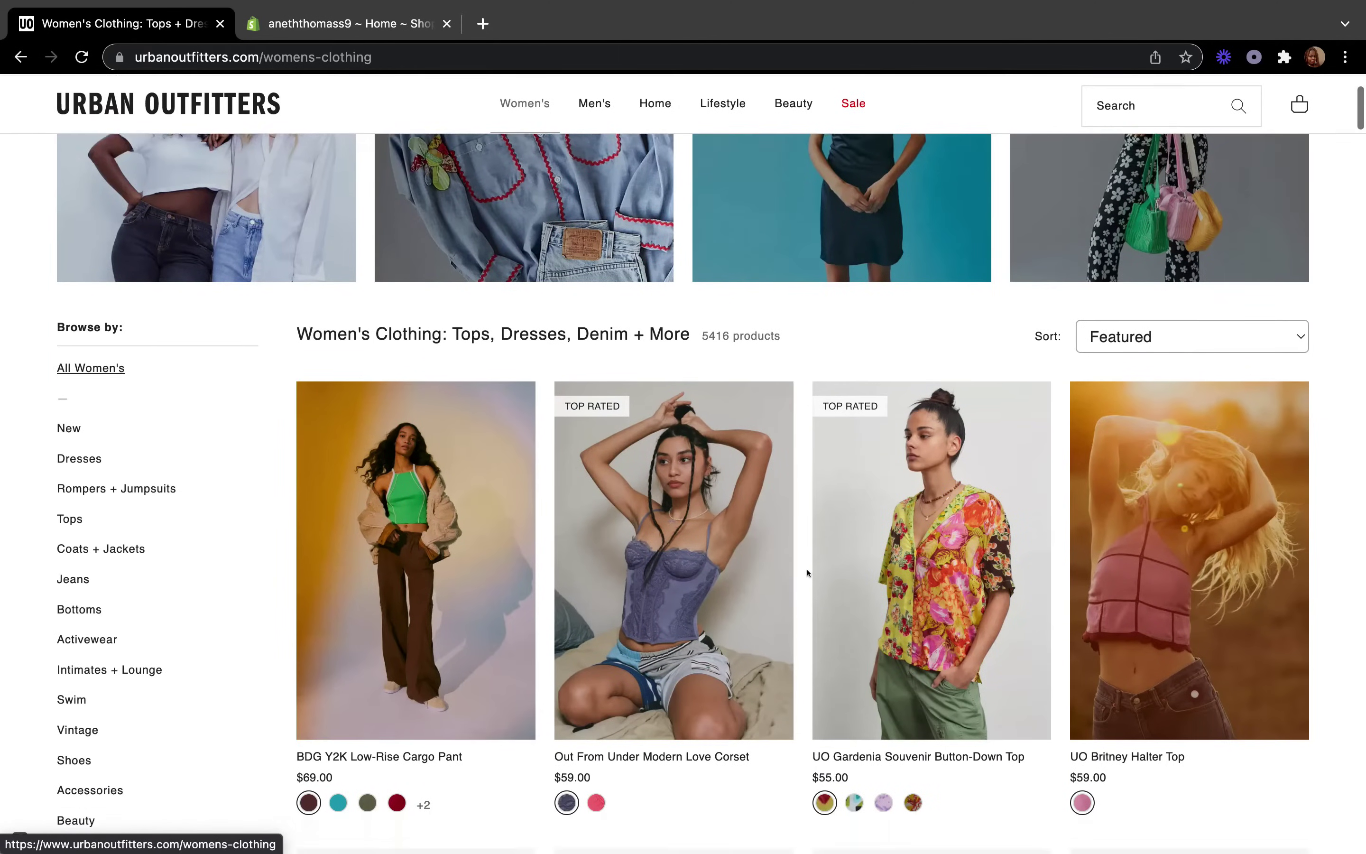
{"action": "scroll", "coordinate": [807, 573], "scroll_direction": "up", "scroll_amount": 3}
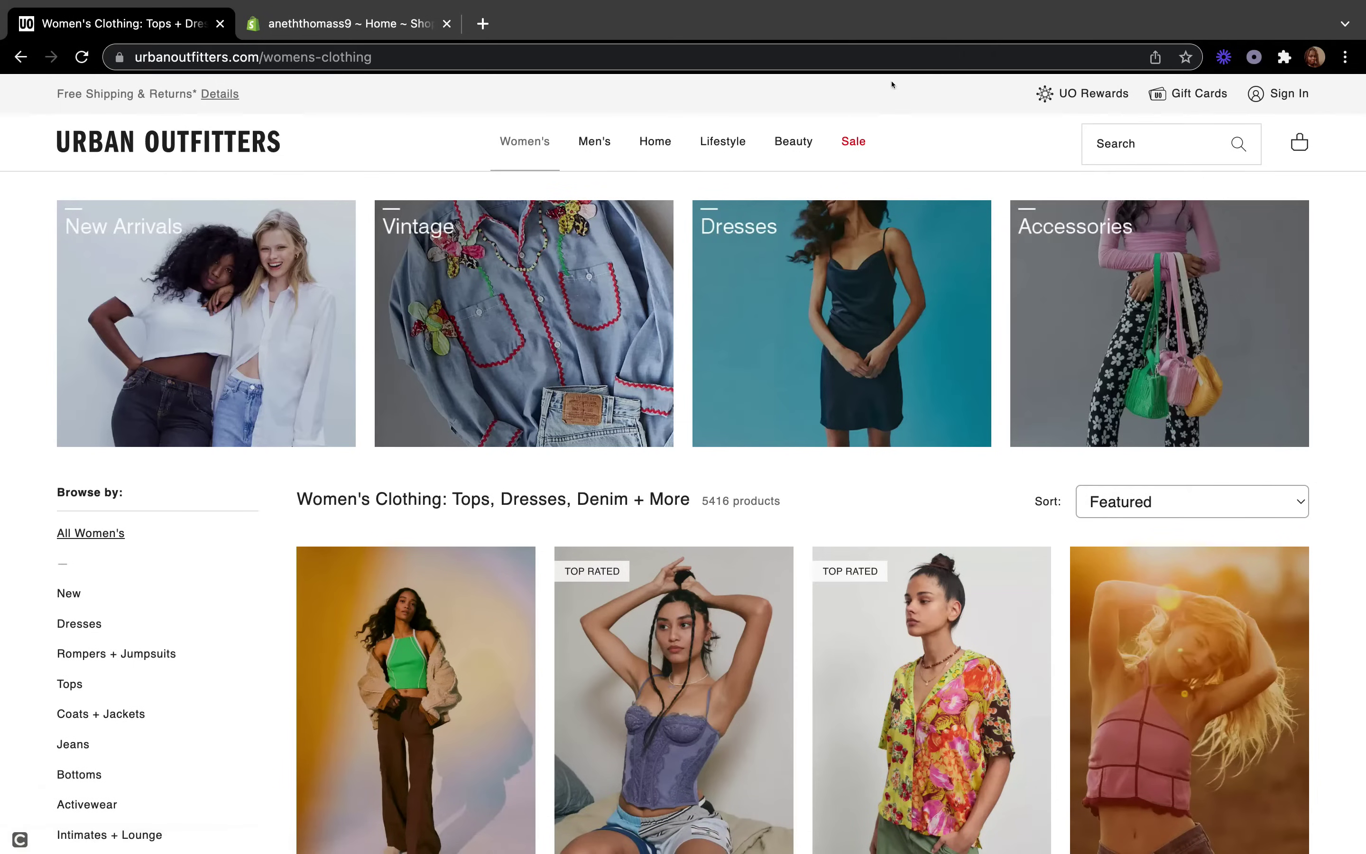
{"action": "left_click", "coordinate": [1183, 143]}
From the Urban Outfitters homepage, scroll to review its footer links, then return to the Shopify admin
{"action": "left_click", "coordinate": [198, 138]}
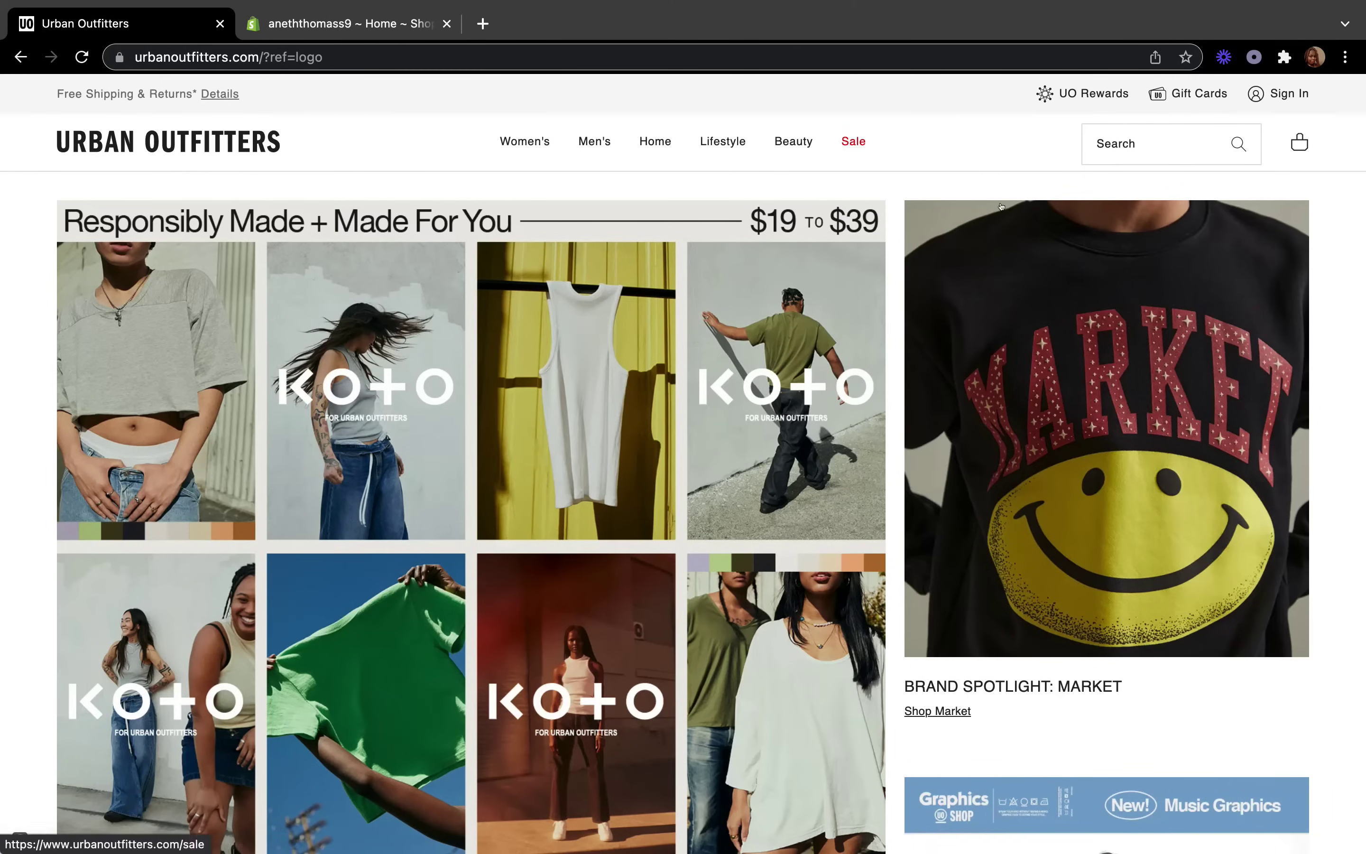
{"action": "scroll", "coordinate": [918, 734], "scroll_direction": "down", "scroll_amount": 15}
{"action": "scroll", "coordinate": [918, 738], "scroll_direction": "down", "scroll_amount": 15}
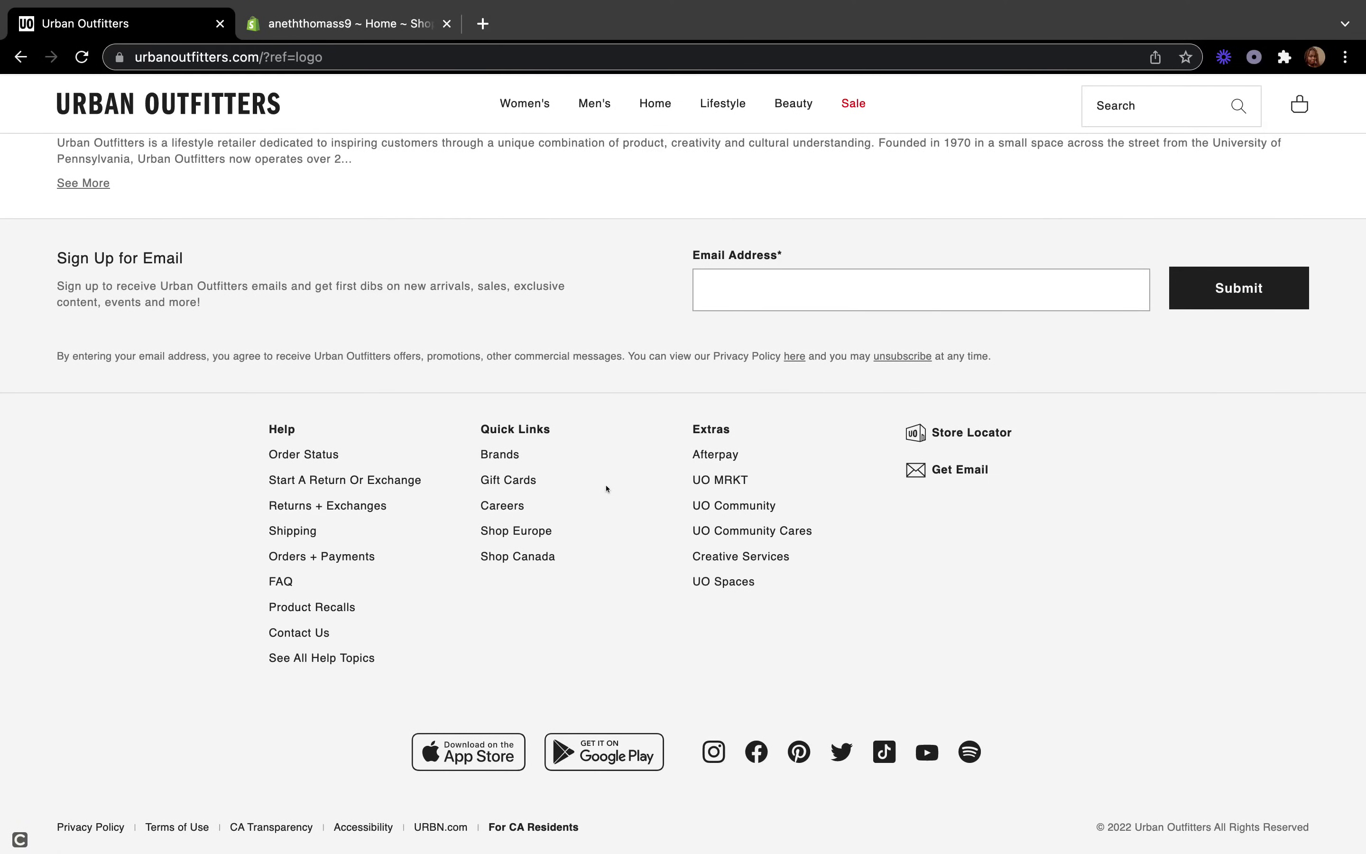
{"action": "scroll", "coordinate": [678, 632], "scroll_direction": "up", "scroll_amount": 10}
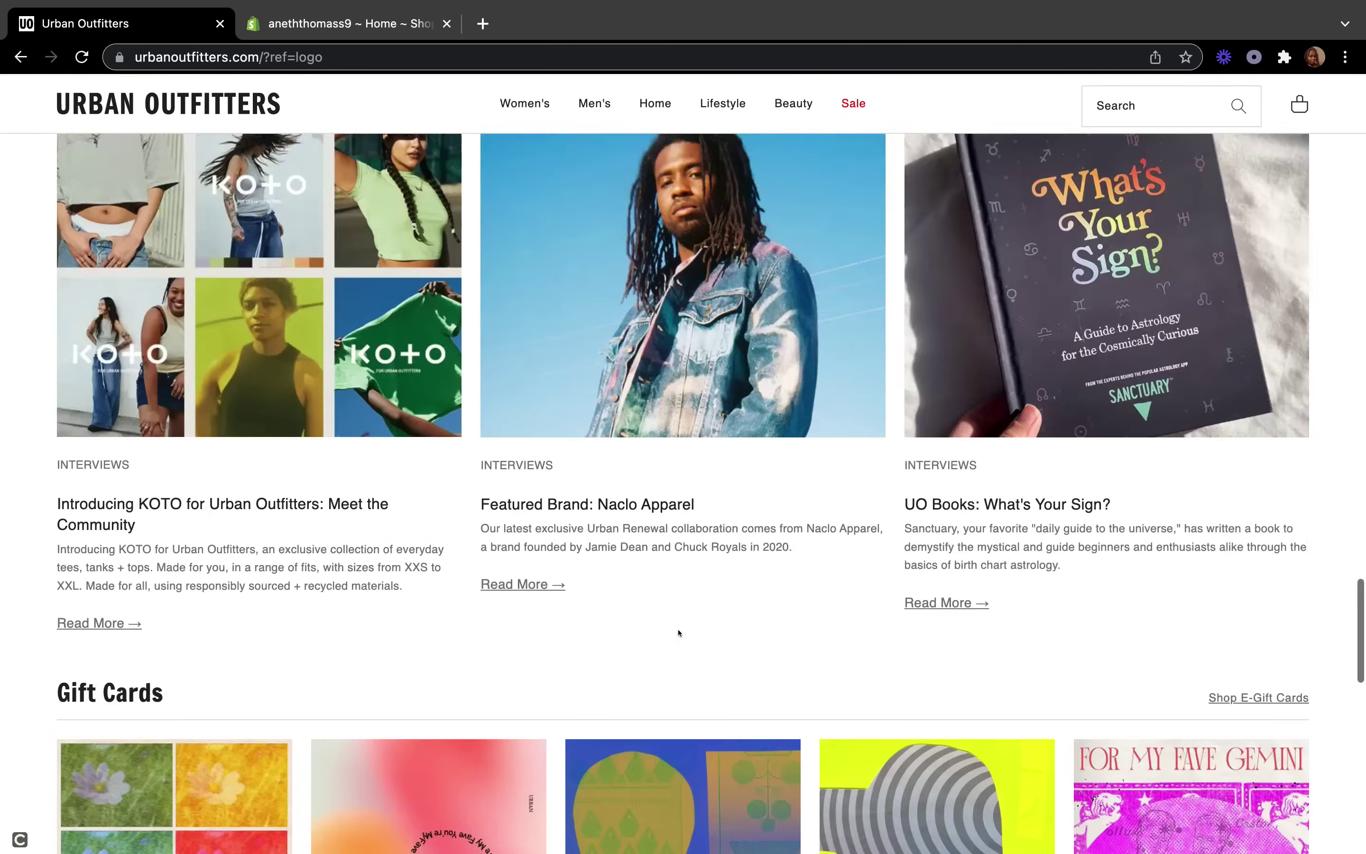
{"action": "scroll", "coordinate": [677, 632], "scroll_direction": "up", "scroll_amount": 10}
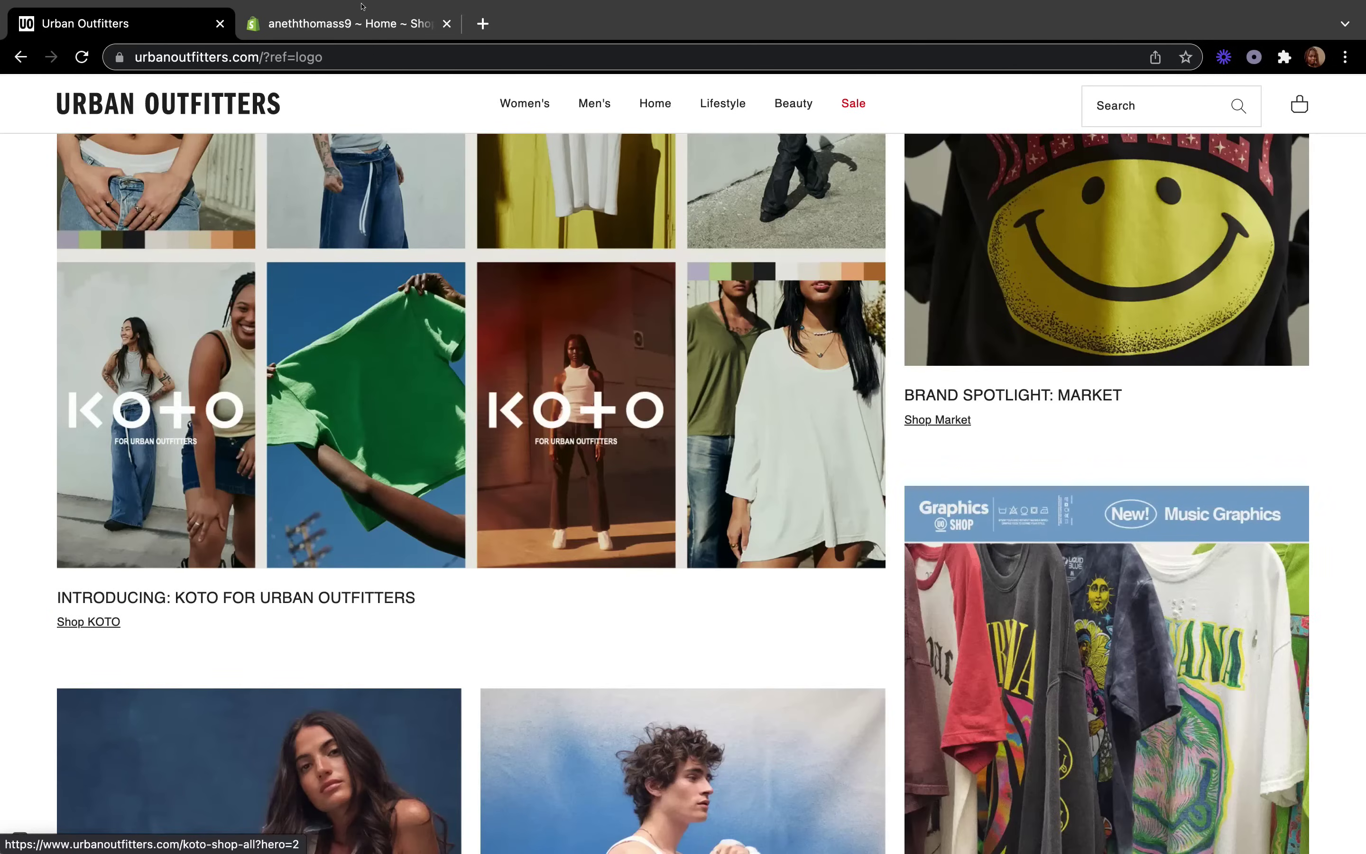
{"action": "left_click", "coordinate": [362, 12]}
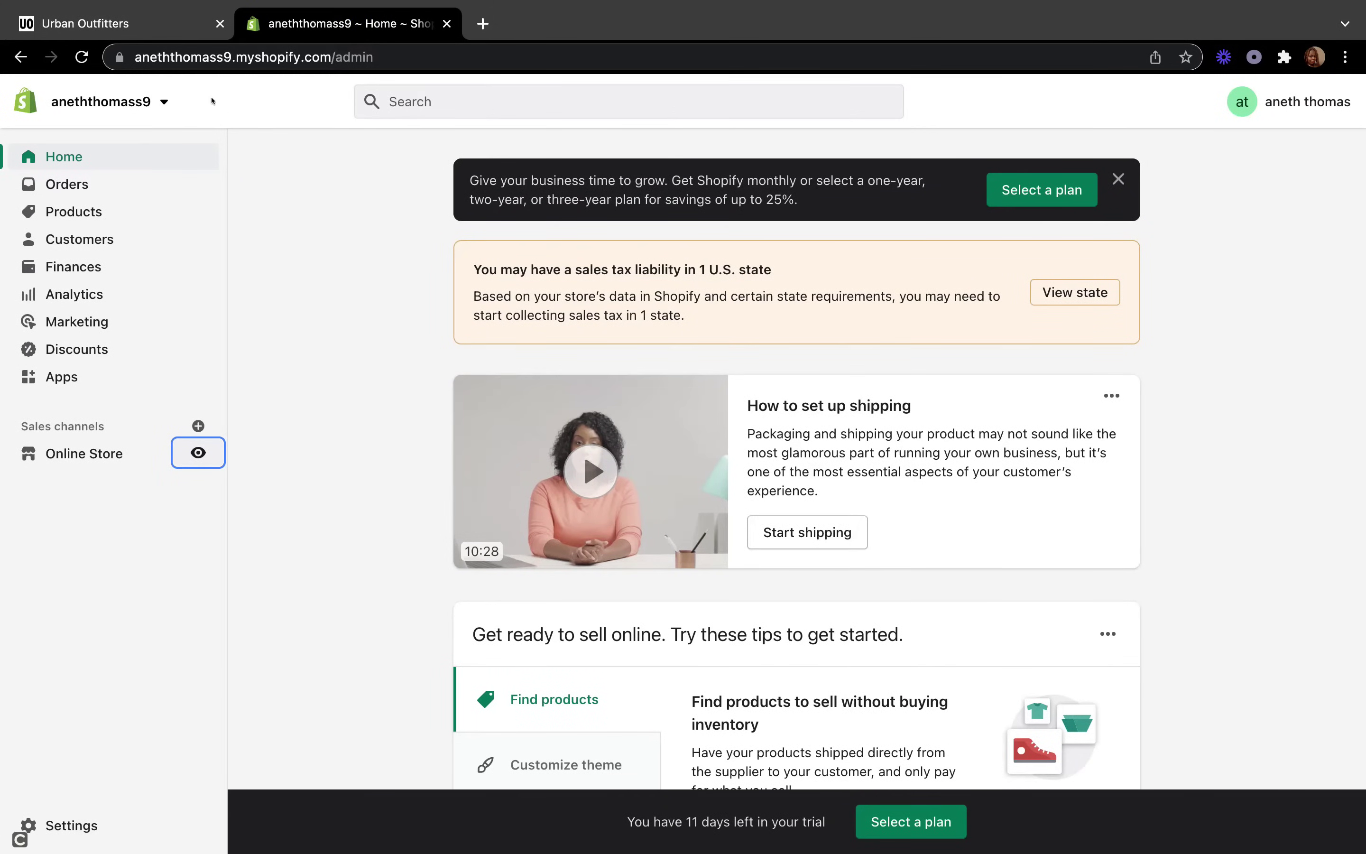
Open the live coffee storefront preview from Online Store and scroll down to its footer
{"action": "left_click", "coordinate": [155, 24]}
{"action": "scroll", "coordinate": [507, 160], "scroll_direction": "up", "scroll_amount": 10}
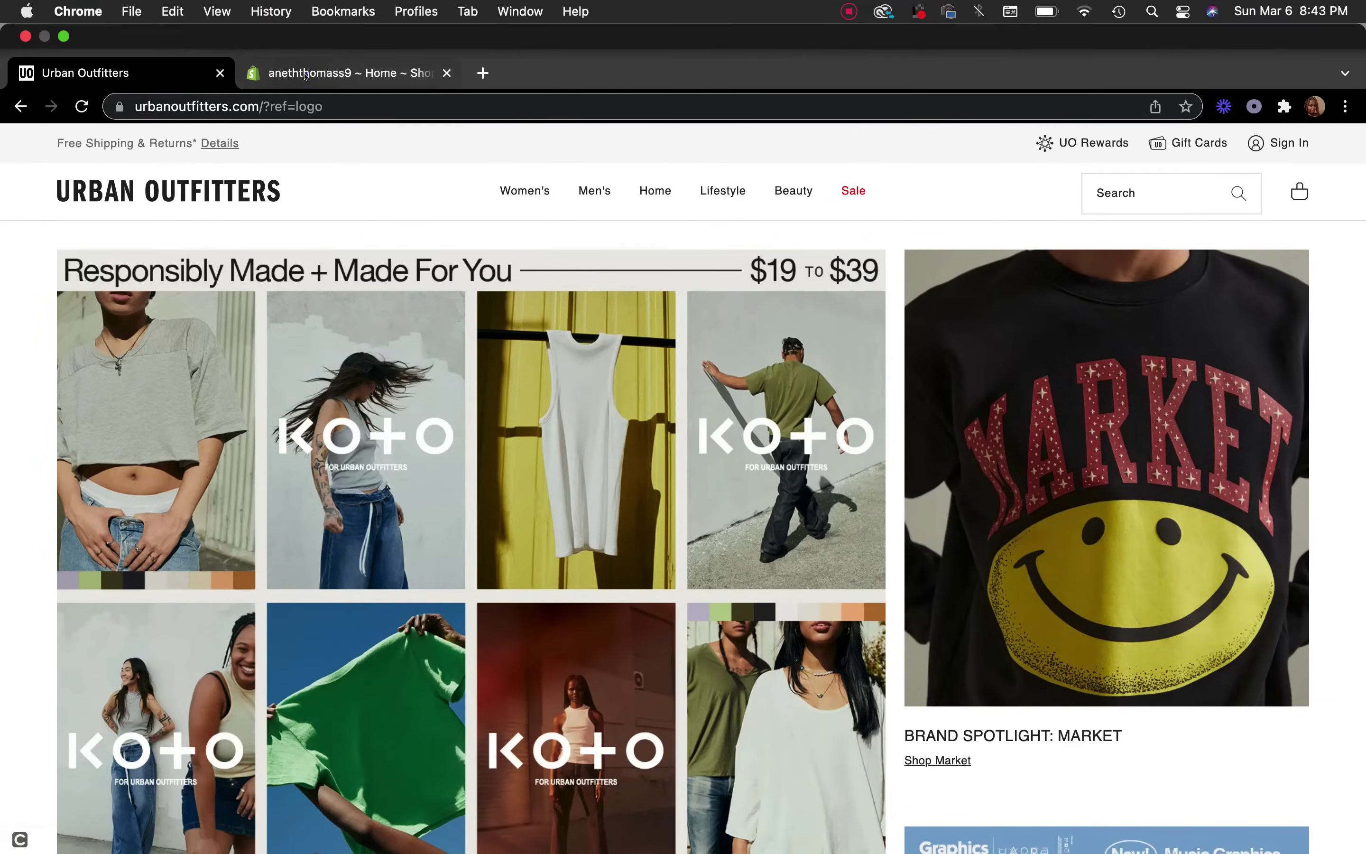
{"action": "left_click", "coordinate": [306, 73]}
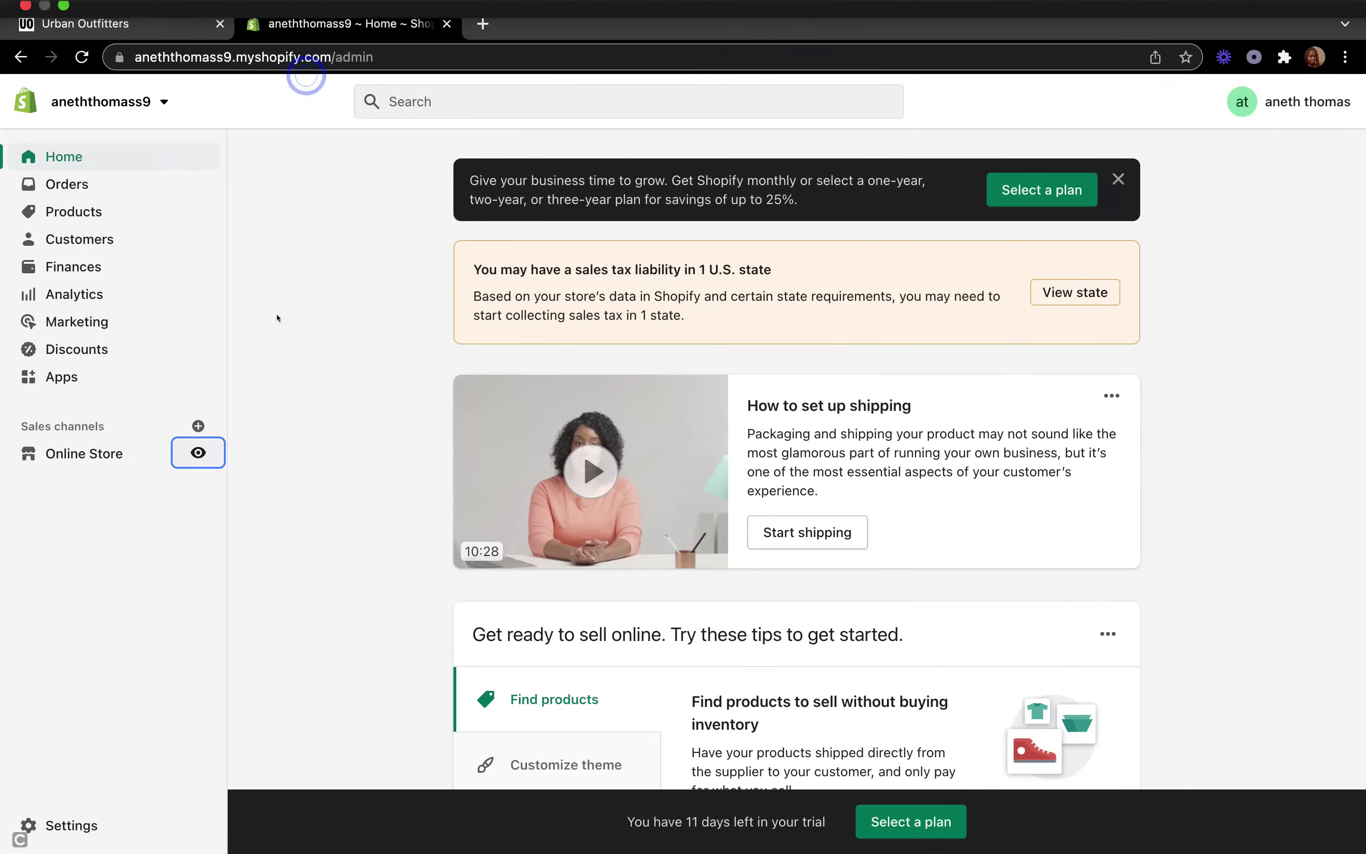
{"action": "left_click", "coordinate": [201, 449]}
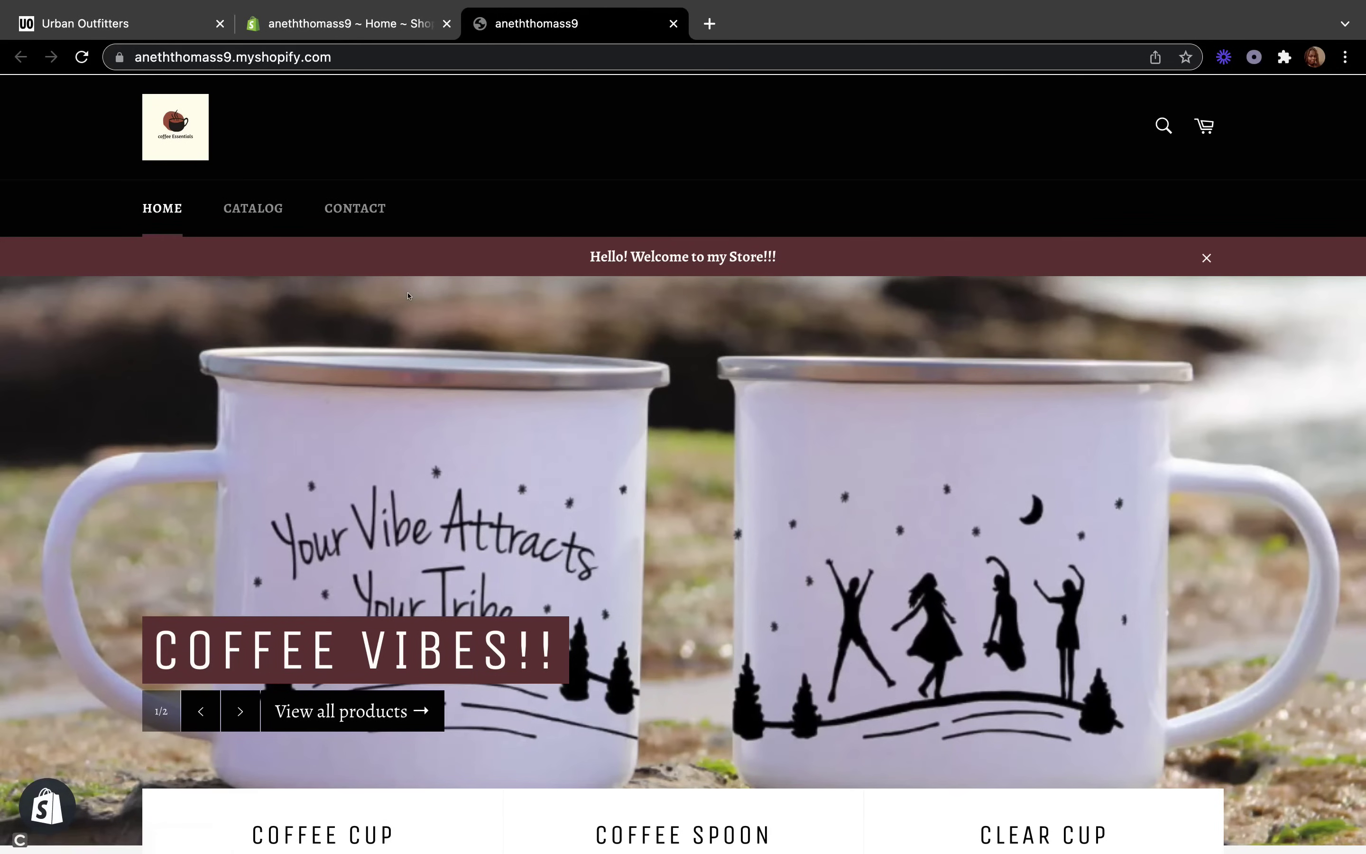
{"action": "scroll", "coordinate": [404, 294], "scroll_direction": "down", "scroll_amount": 10}
{"action": "scroll", "coordinate": [404, 294], "scroll_direction": "down", "scroll_amount": 10}
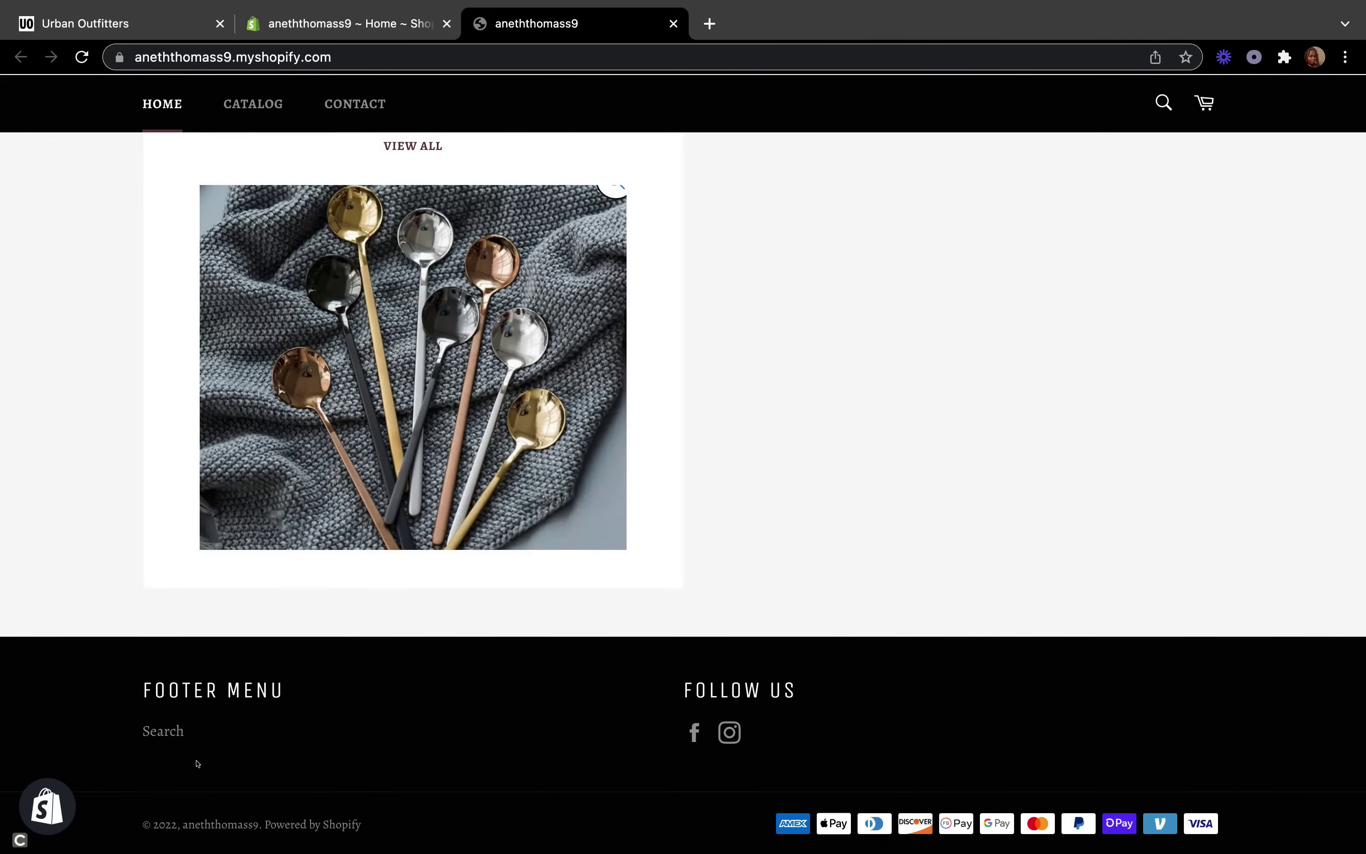
{"action": "scroll", "coordinate": [179, 745], "scroll_direction": "up", "scroll_amount": 20}
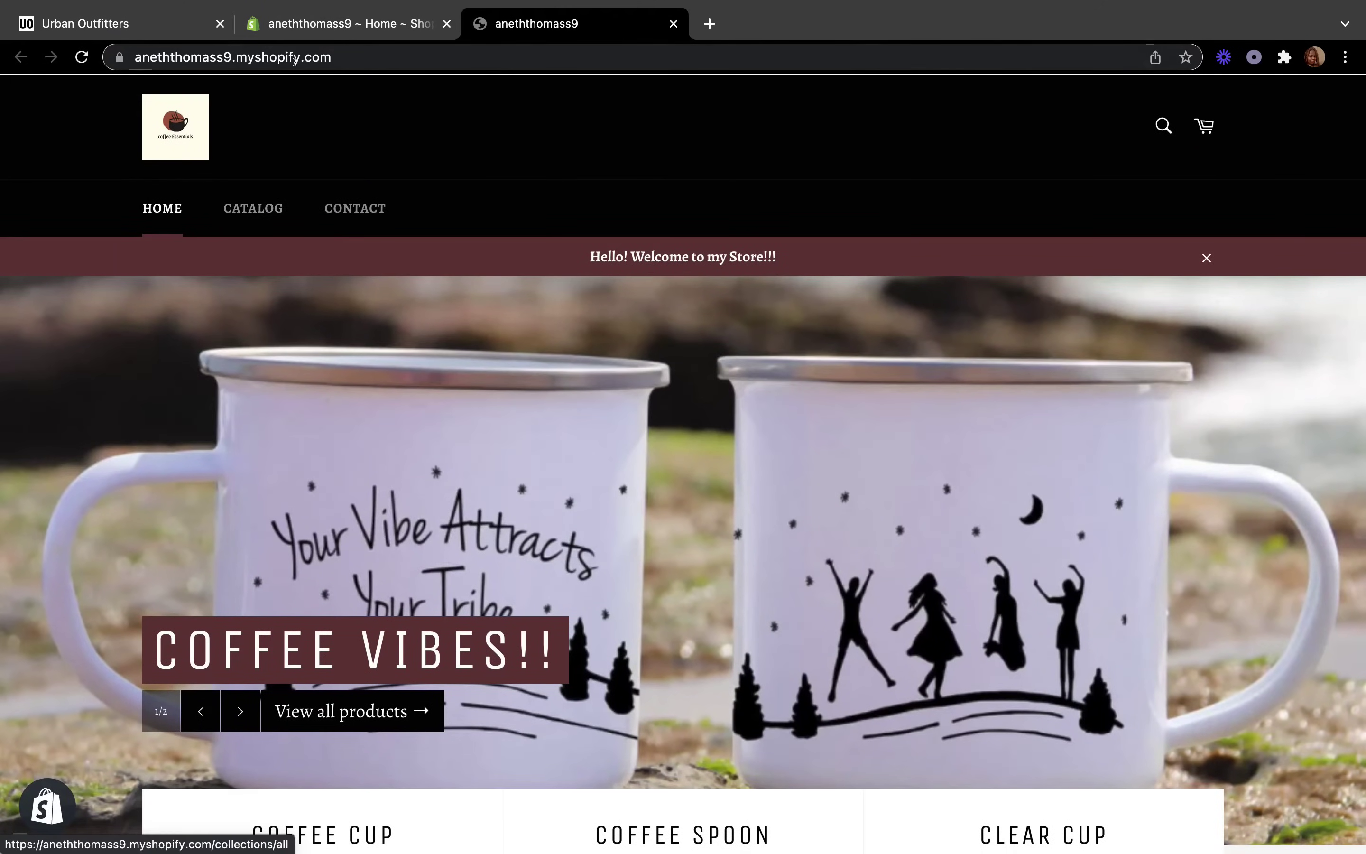
Compare the storefront's footer with Urban Outfitters, then return to the Shopify admin Home
{"action": "left_click", "coordinate": [165, 27]}
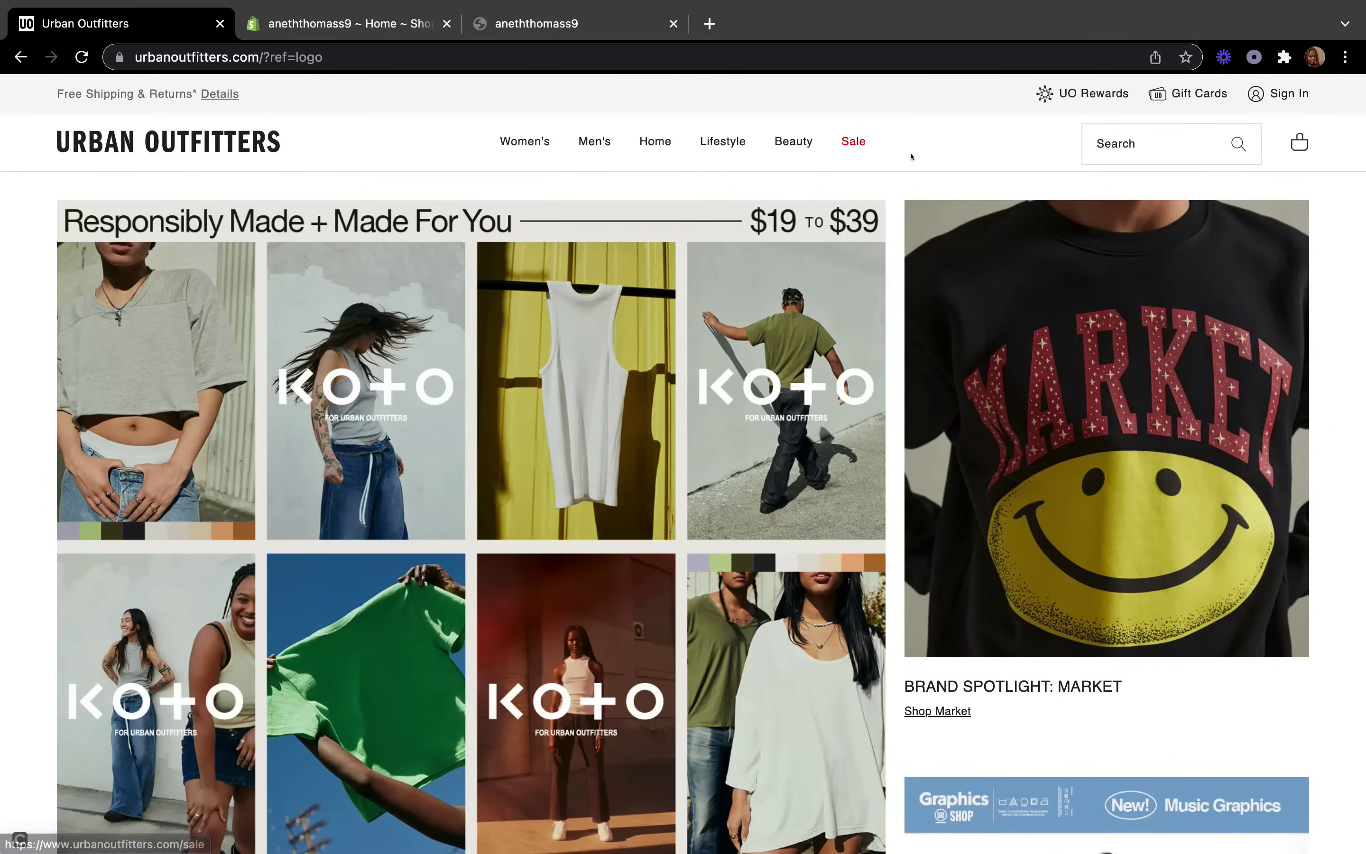
{"action": "left_click", "coordinate": [536, 24]}
{"action": "scroll", "coordinate": [433, 490], "scroll_direction": "down", "scroll_amount": 2}
{"action": "scroll", "coordinate": [433, 490], "scroll_direction": "down", "scroll_amount": 15}
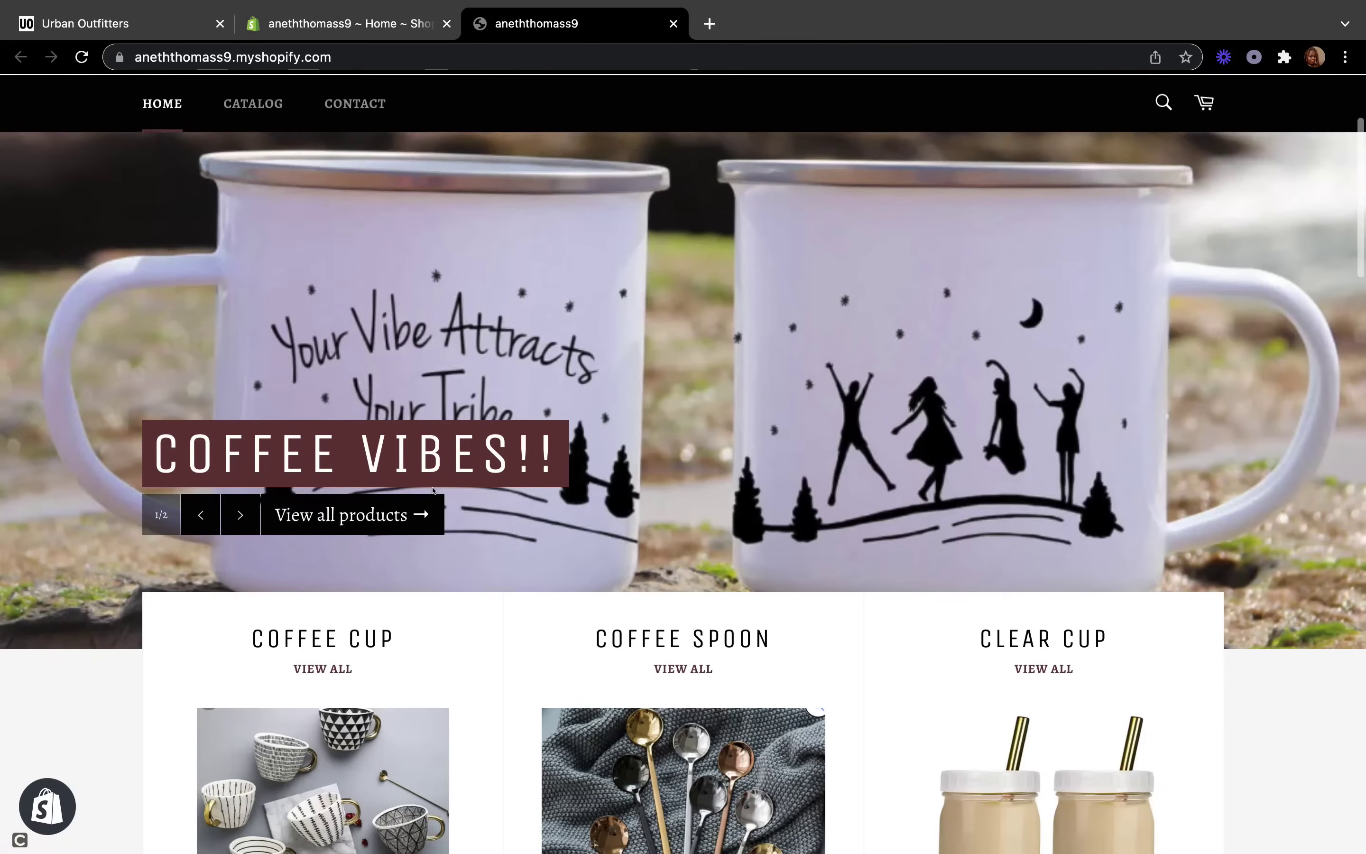
{"action": "scroll", "coordinate": [433, 490], "scroll_direction": "down", "scroll_amount": 5}
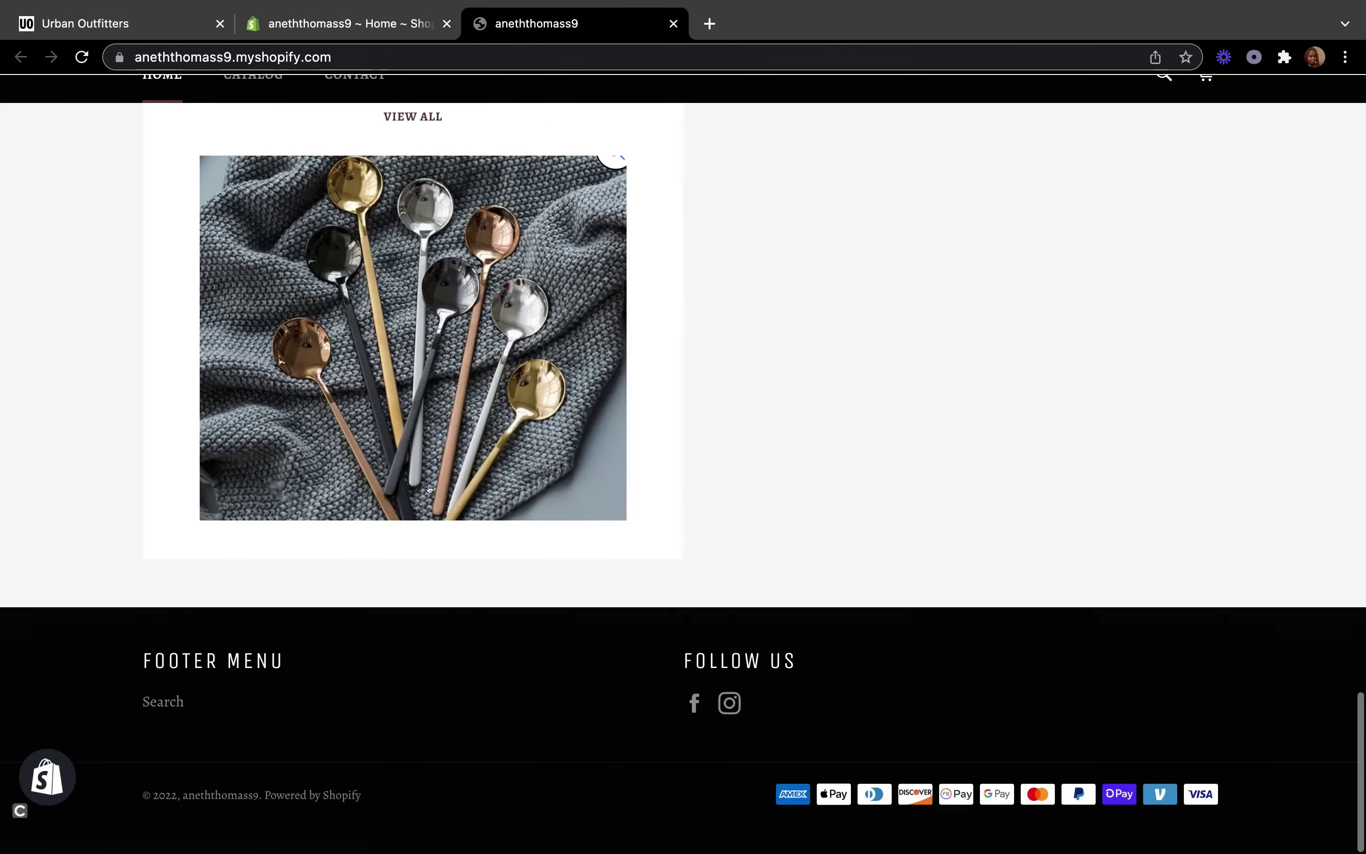
{"action": "scroll", "coordinate": [433, 490], "scroll_direction": "up", "scroll_amount": 20}
{"action": "scroll", "coordinate": [390, 237], "scroll_direction": "down", "scroll_amount": 1}
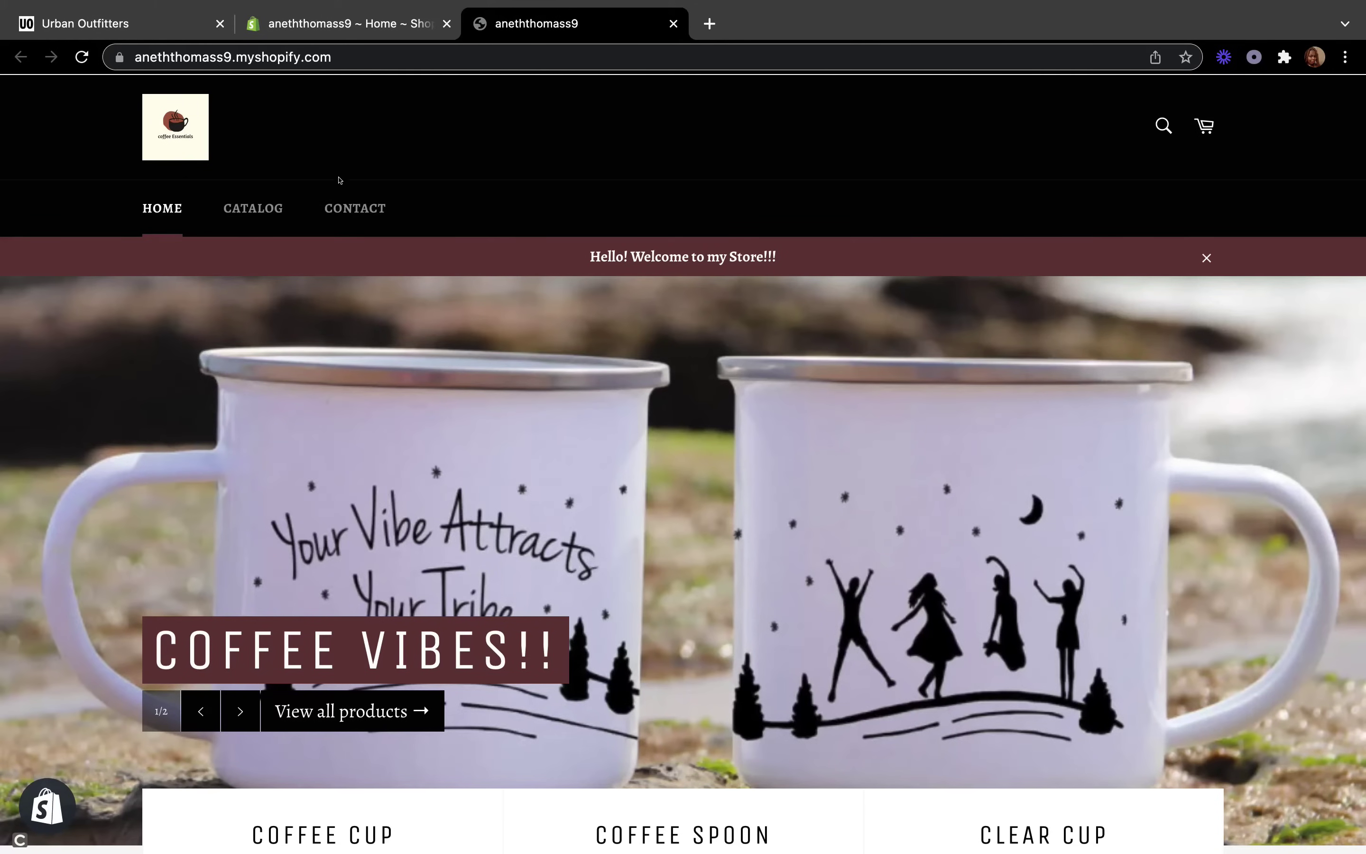
{"action": "left_click", "coordinate": [344, 24]}
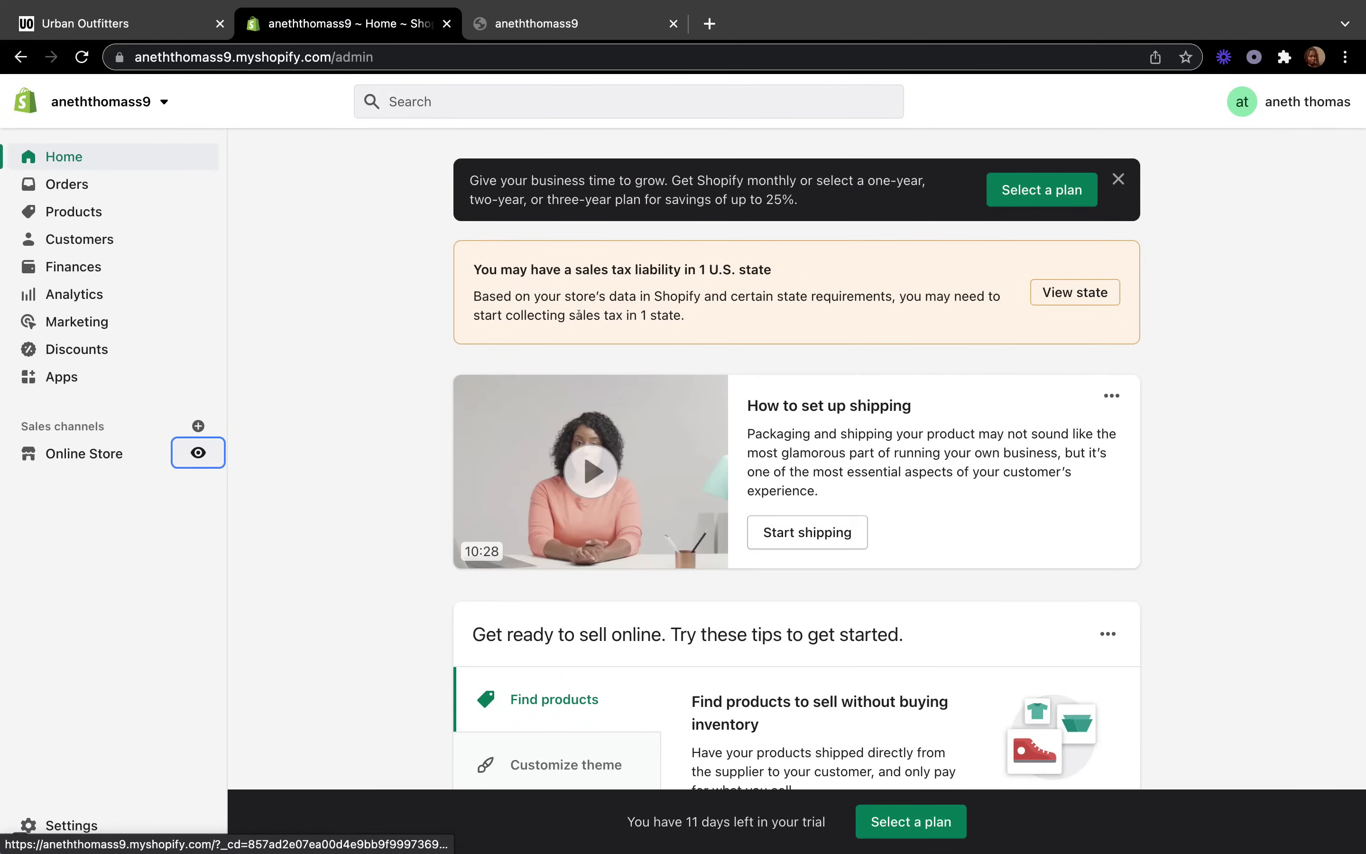
Go to Online Store > Navigation and open the Main menu with Home, Catalog and Contact
{"action": "left_click", "coordinate": [113, 455]}
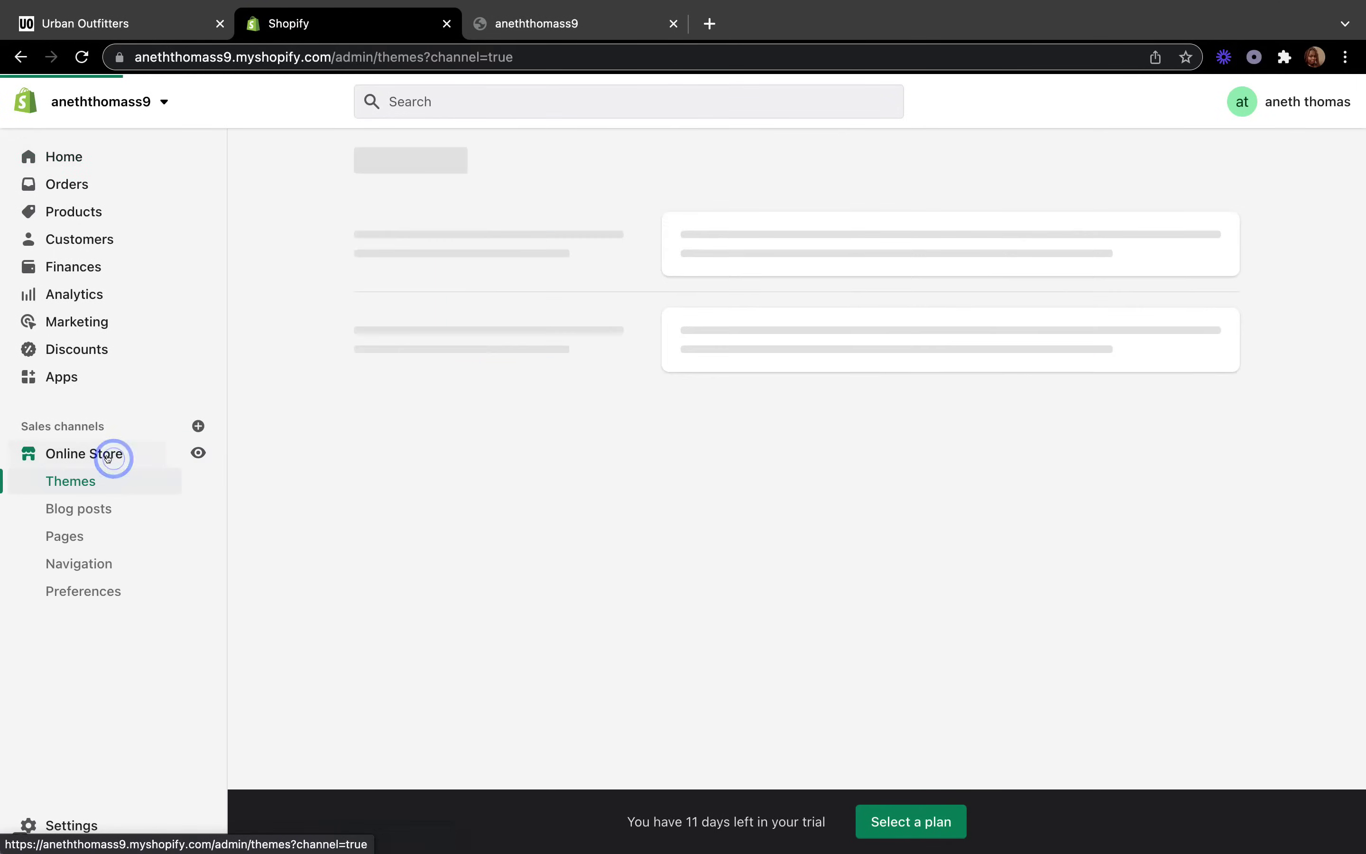
{"action": "left_click", "coordinate": [80, 572]}
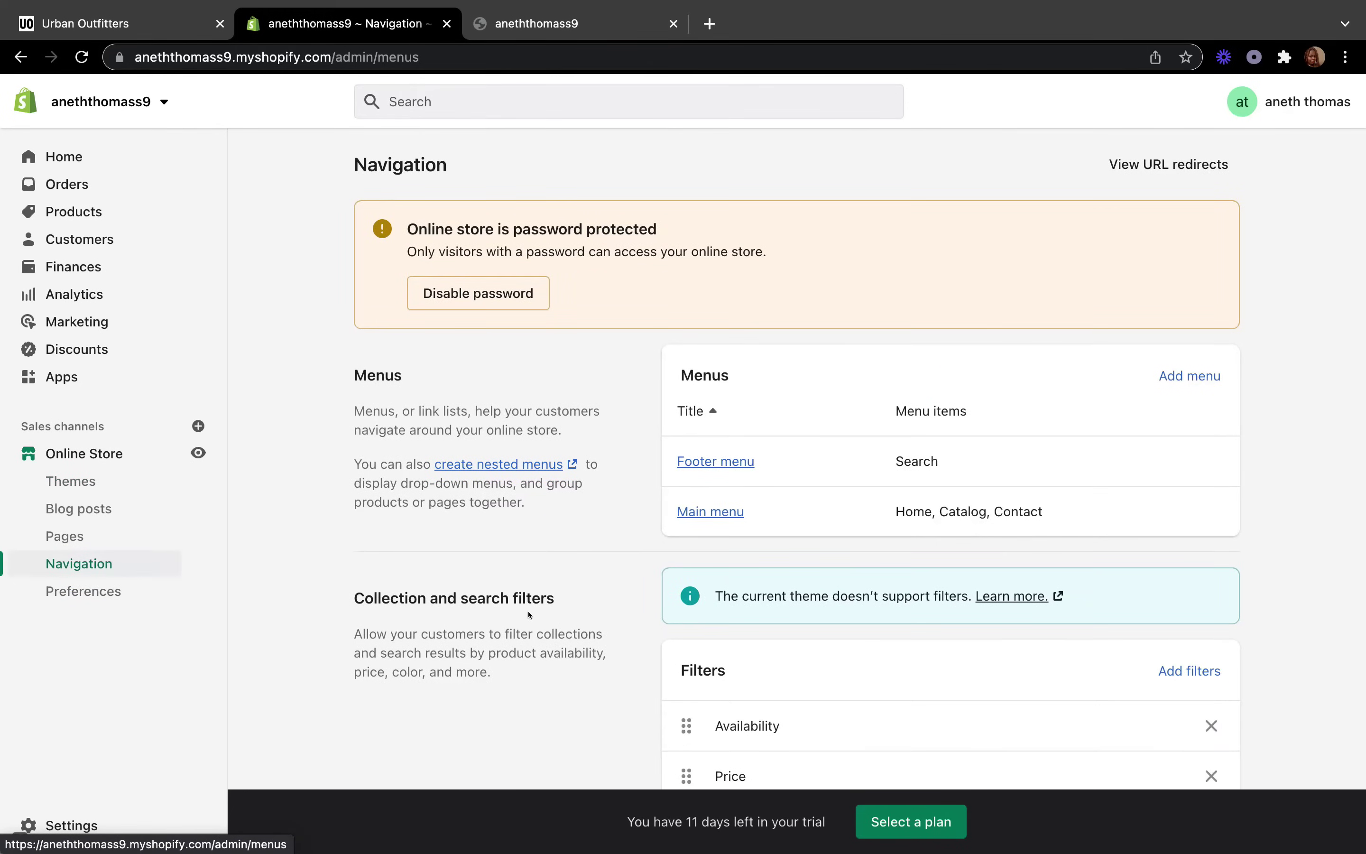
{"action": "scroll", "coordinate": [529, 619], "scroll_direction": "down", "scroll_amount": 3}
{"action": "scroll", "coordinate": [782, 291], "scroll_direction": "up", "scroll_amount": 3}
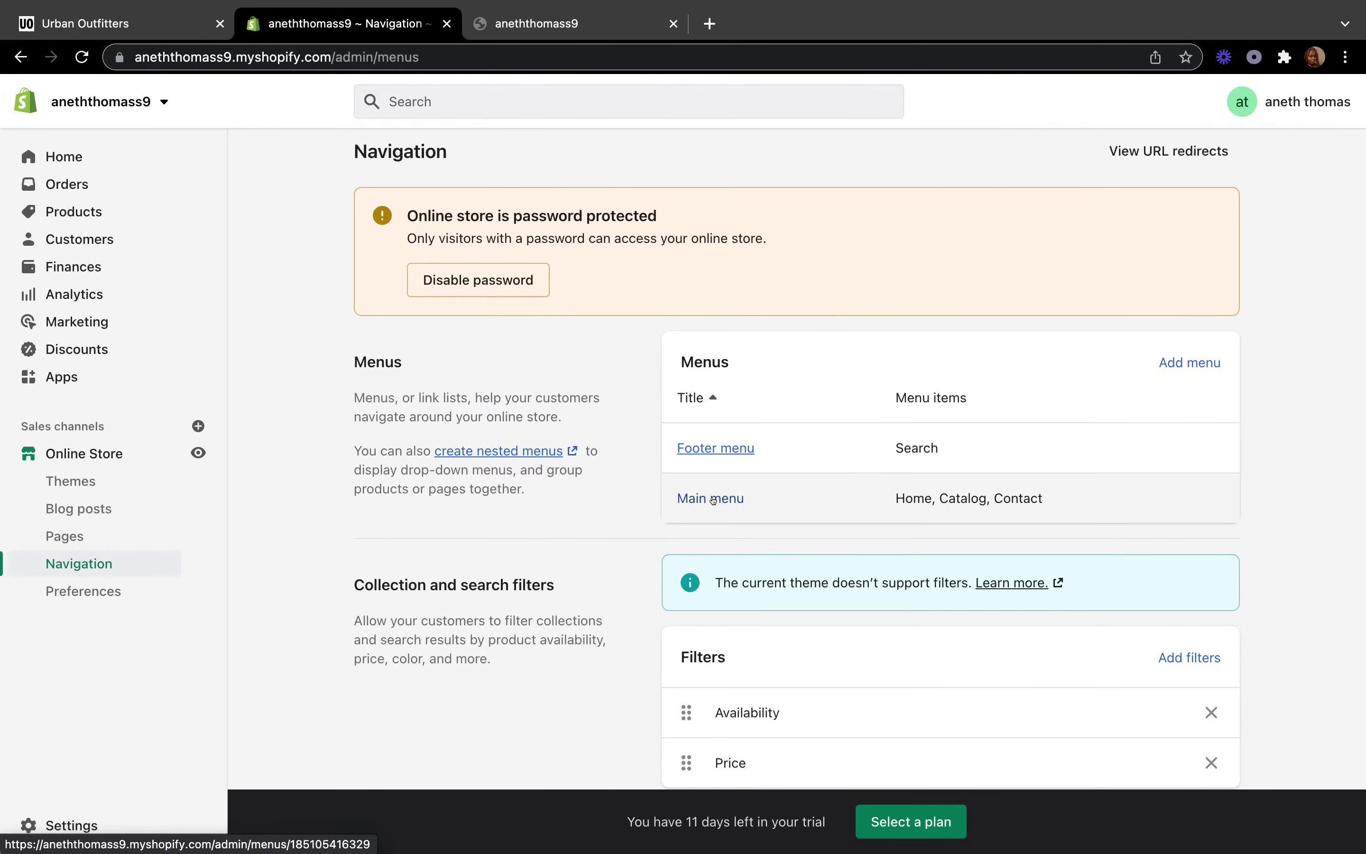
{"action": "left_click", "coordinate": [709, 449]}
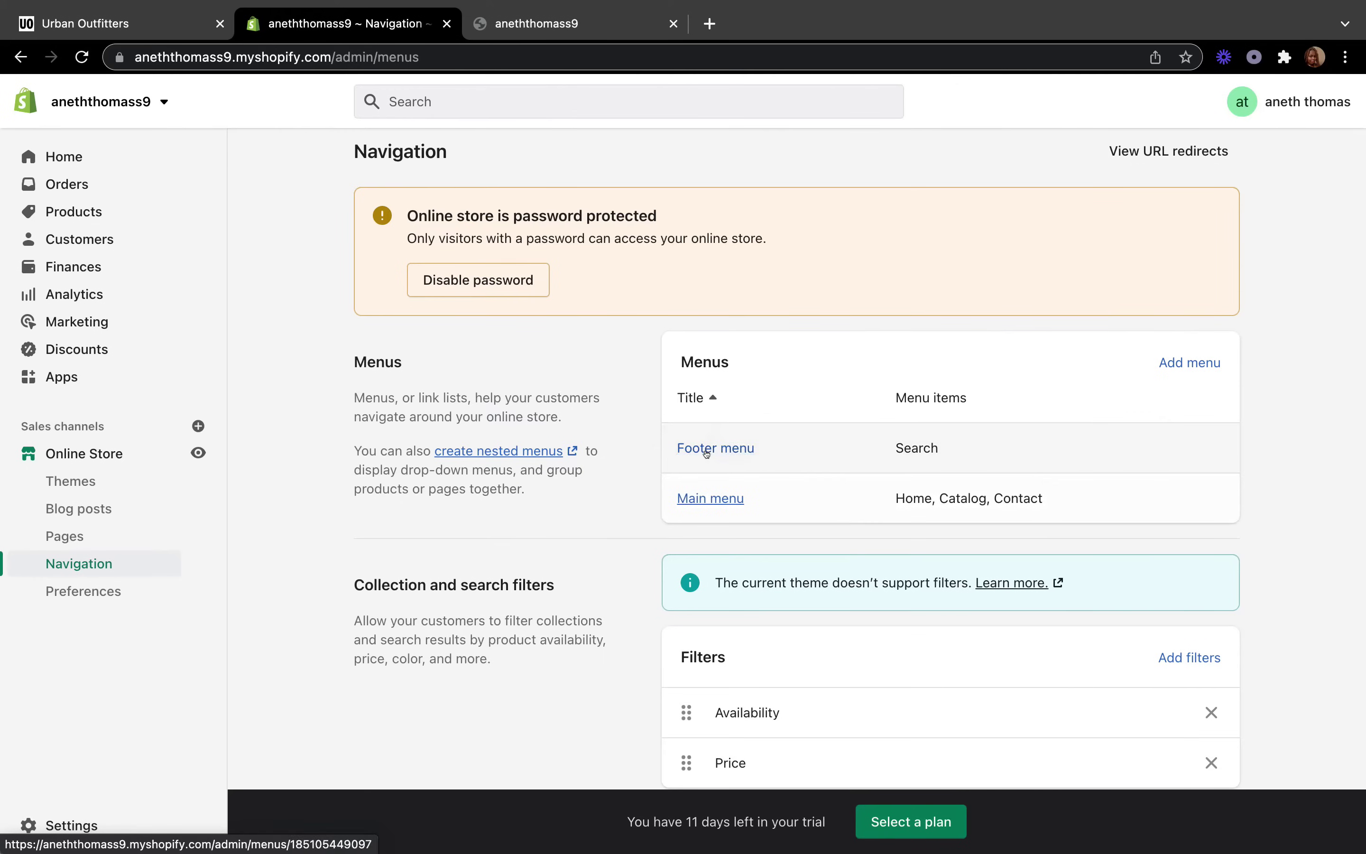
{"action": "left_click", "coordinate": [699, 498]}
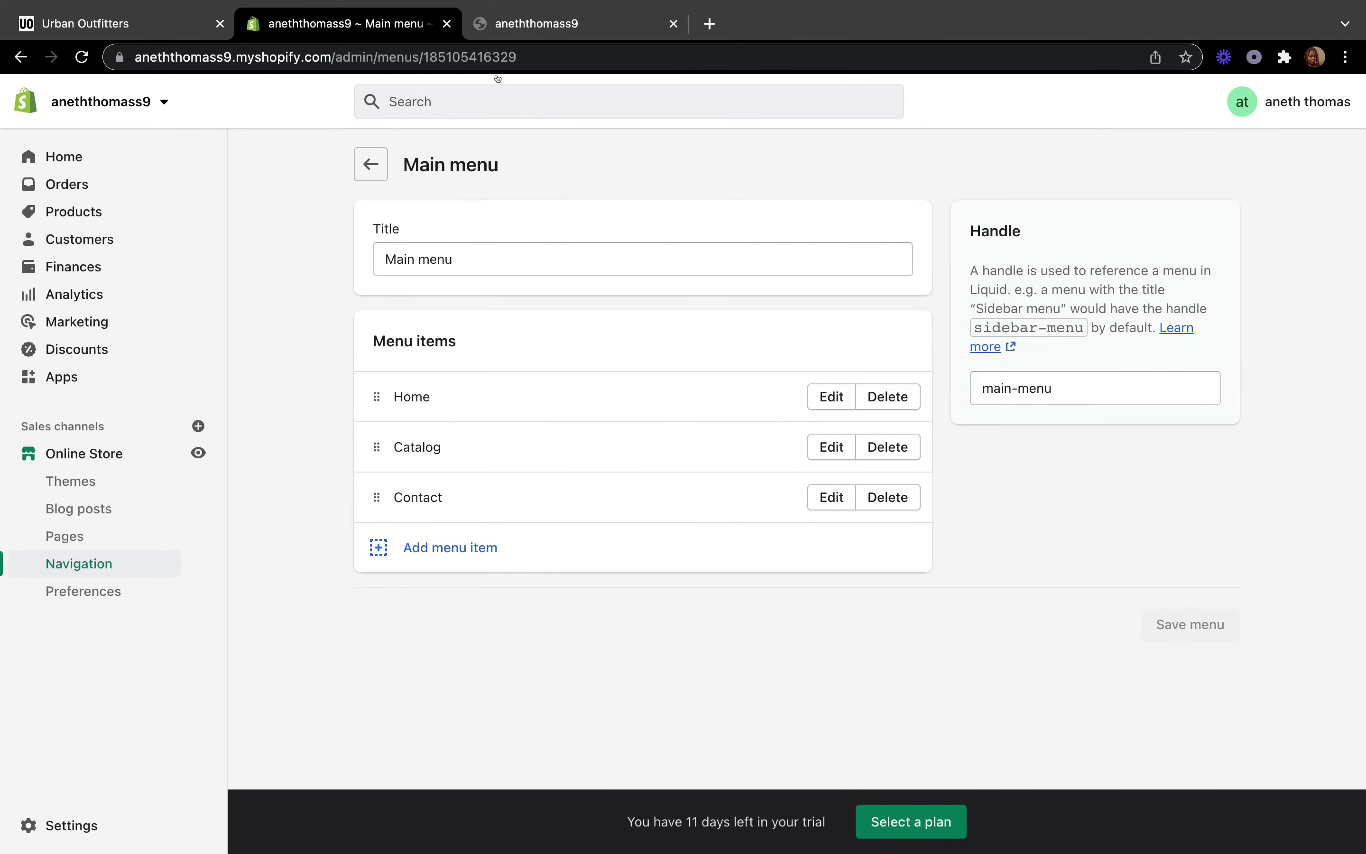
Reload the storefront, browse the Catalog's five coffee products, then return to the Main menu editor
{"action": "left_click", "coordinate": [539, 24]}
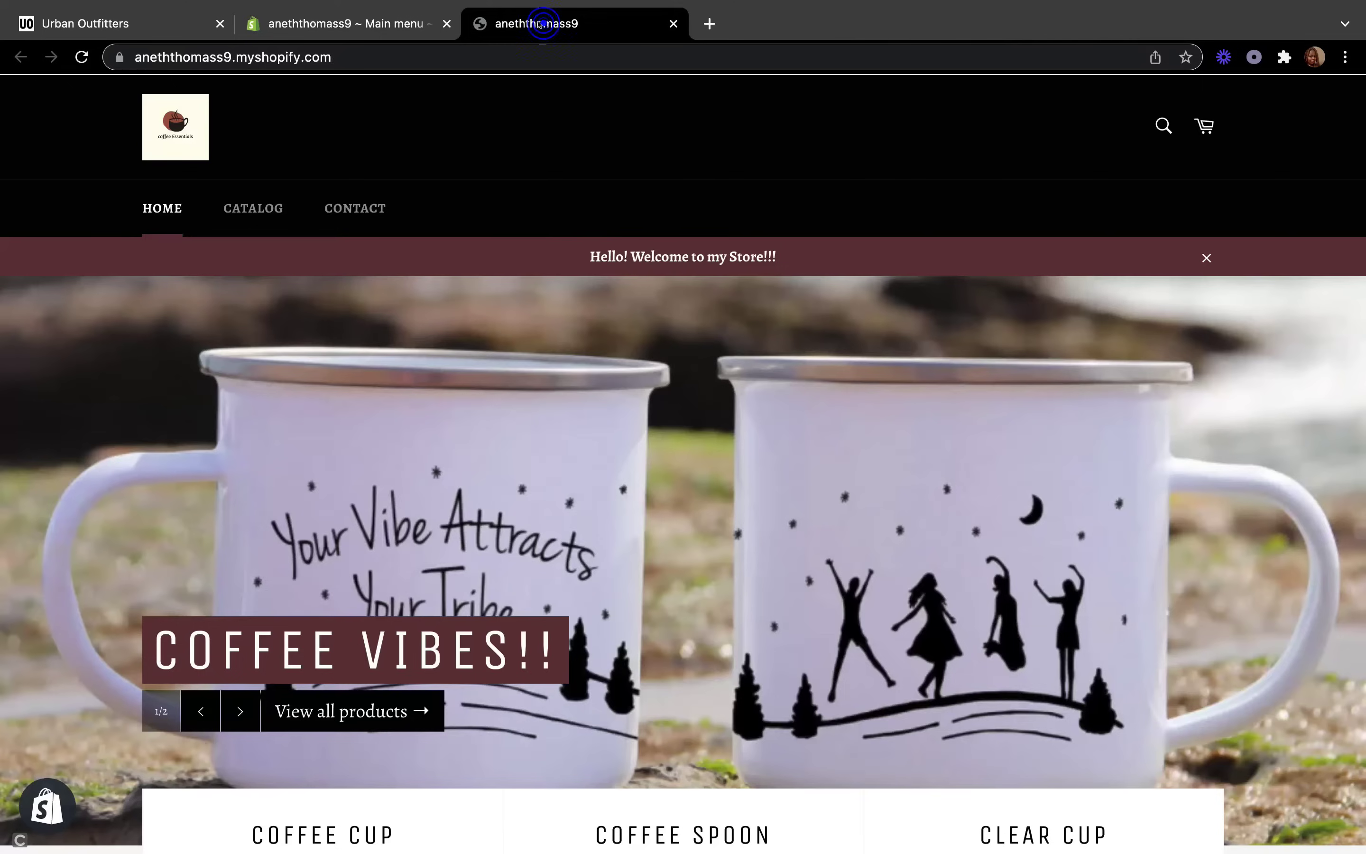
{"action": "left_click", "coordinate": [184, 208]}
{"action": "scroll", "coordinate": [289, 349], "scroll_direction": "down", "scroll_amount": 5}
{"action": "scroll", "coordinate": [288, 349], "scroll_direction": "down", "scroll_amount": 5}
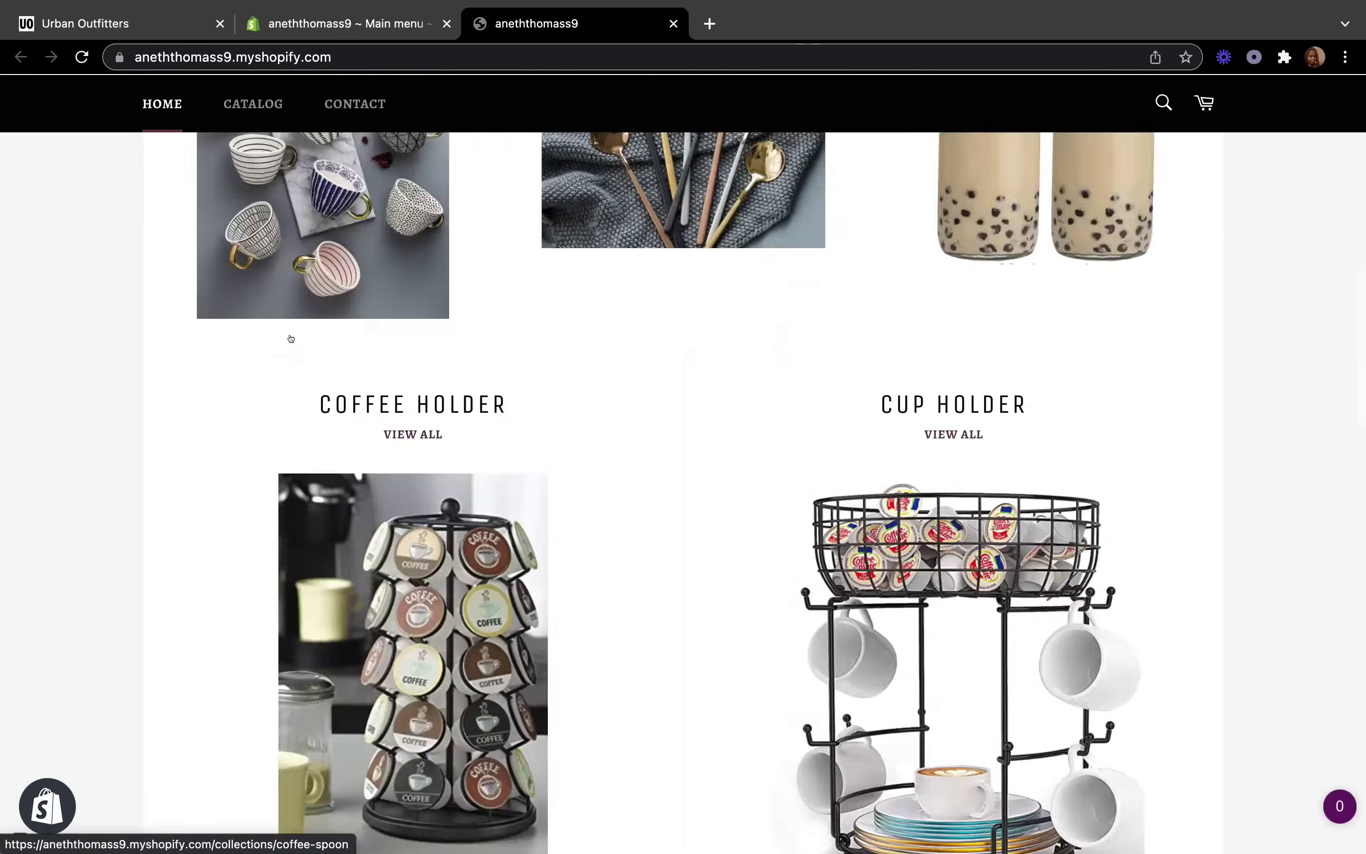
{"action": "scroll", "coordinate": [291, 338], "scroll_direction": "up", "scroll_amount": 10}
{"action": "left_click", "coordinate": [257, 213]}
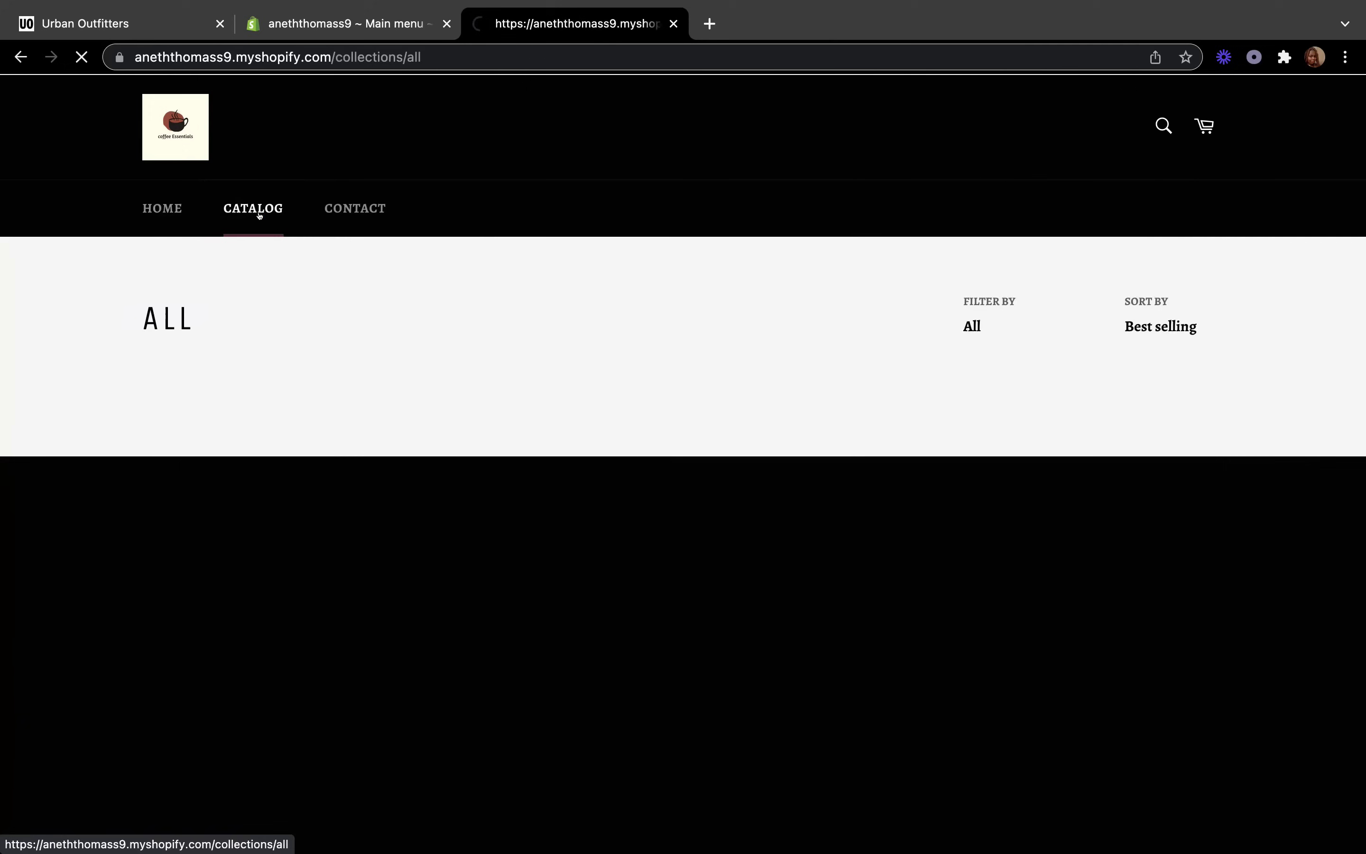
{"action": "scroll", "coordinate": [292, 459], "scroll_direction": "down", "scroll_amount": 2}
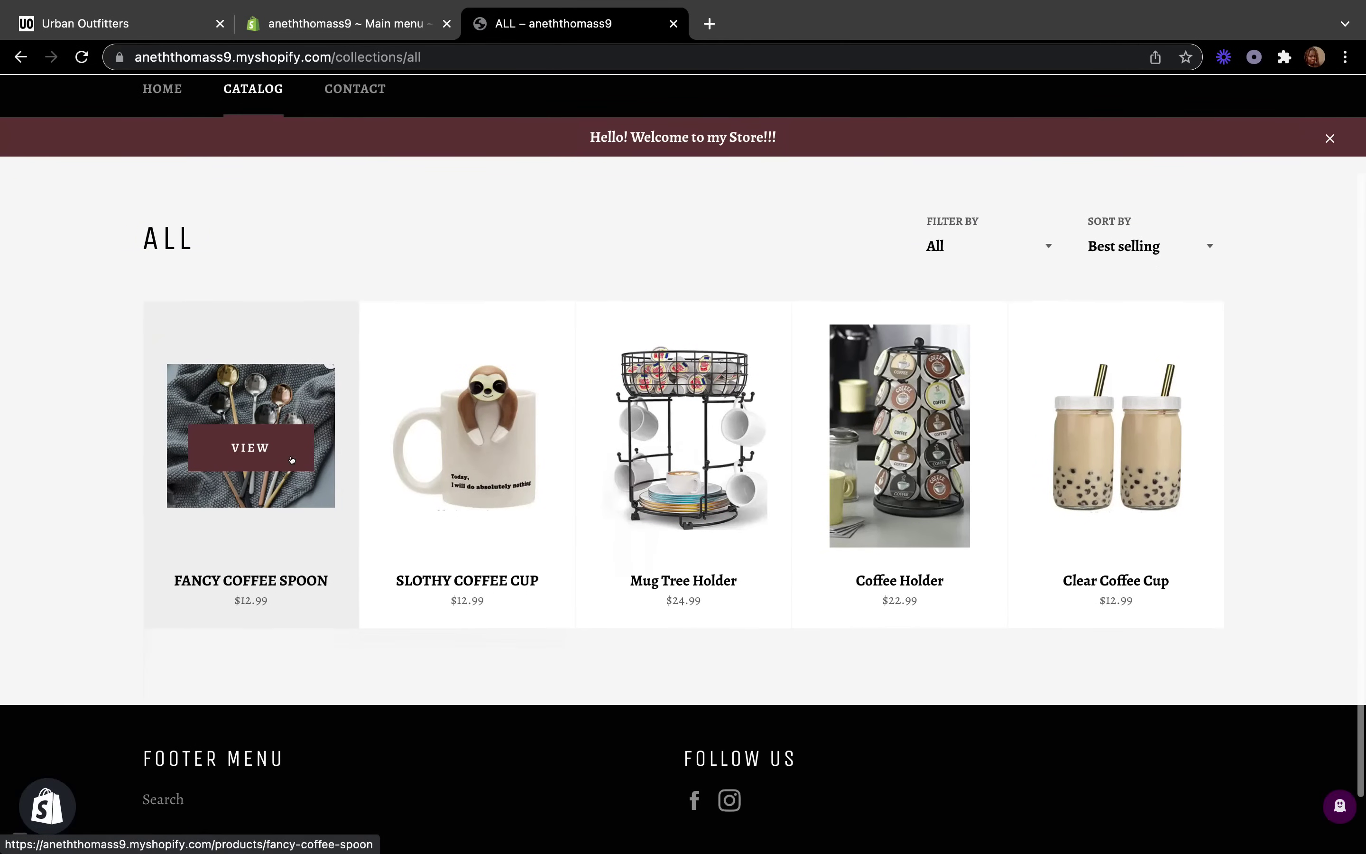
{"action": "scroll", "coordinate": [291, 459], "scroll_direction": "down", "scroll_amount": 2}
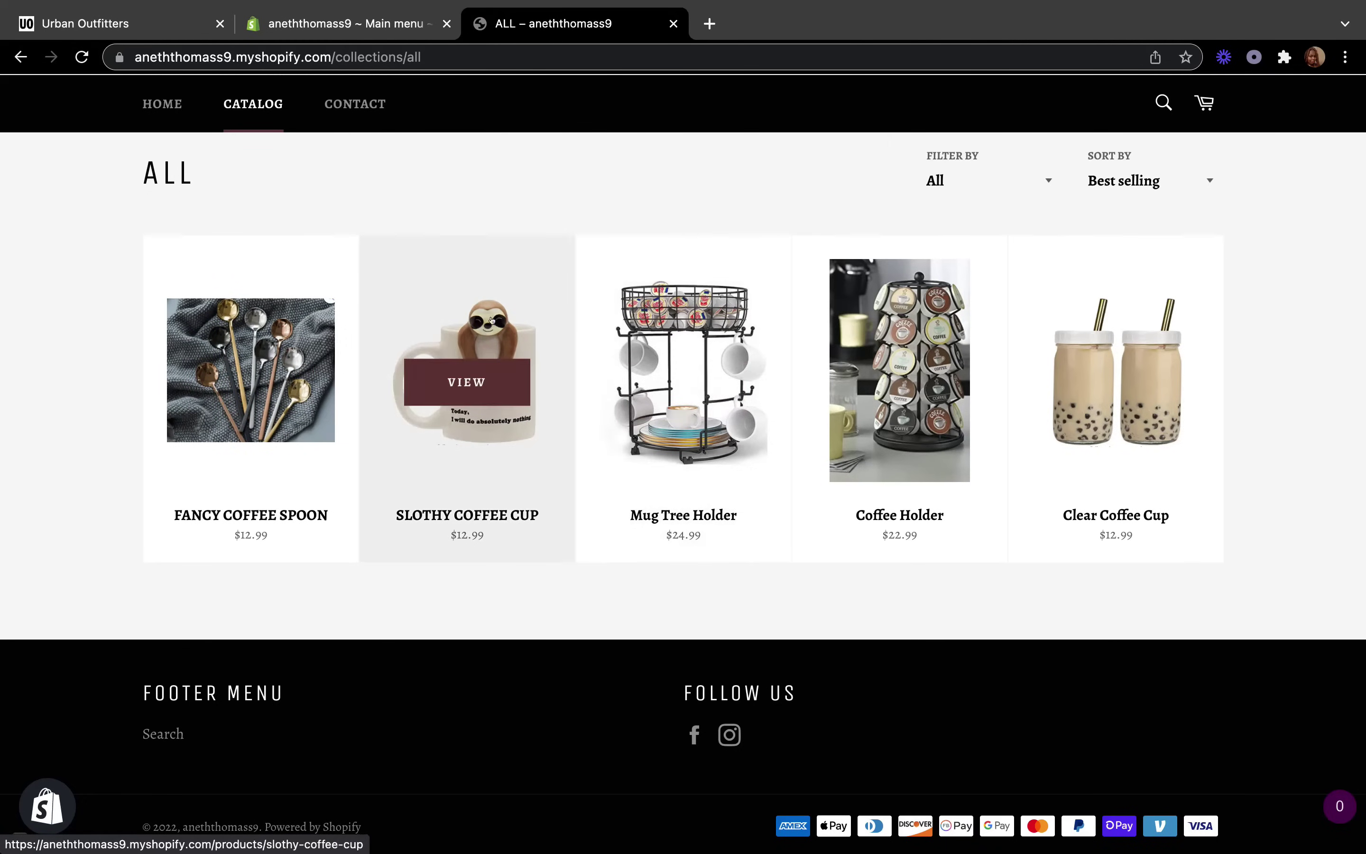
{"action": "left_click", "coordinate": [284, 22]}
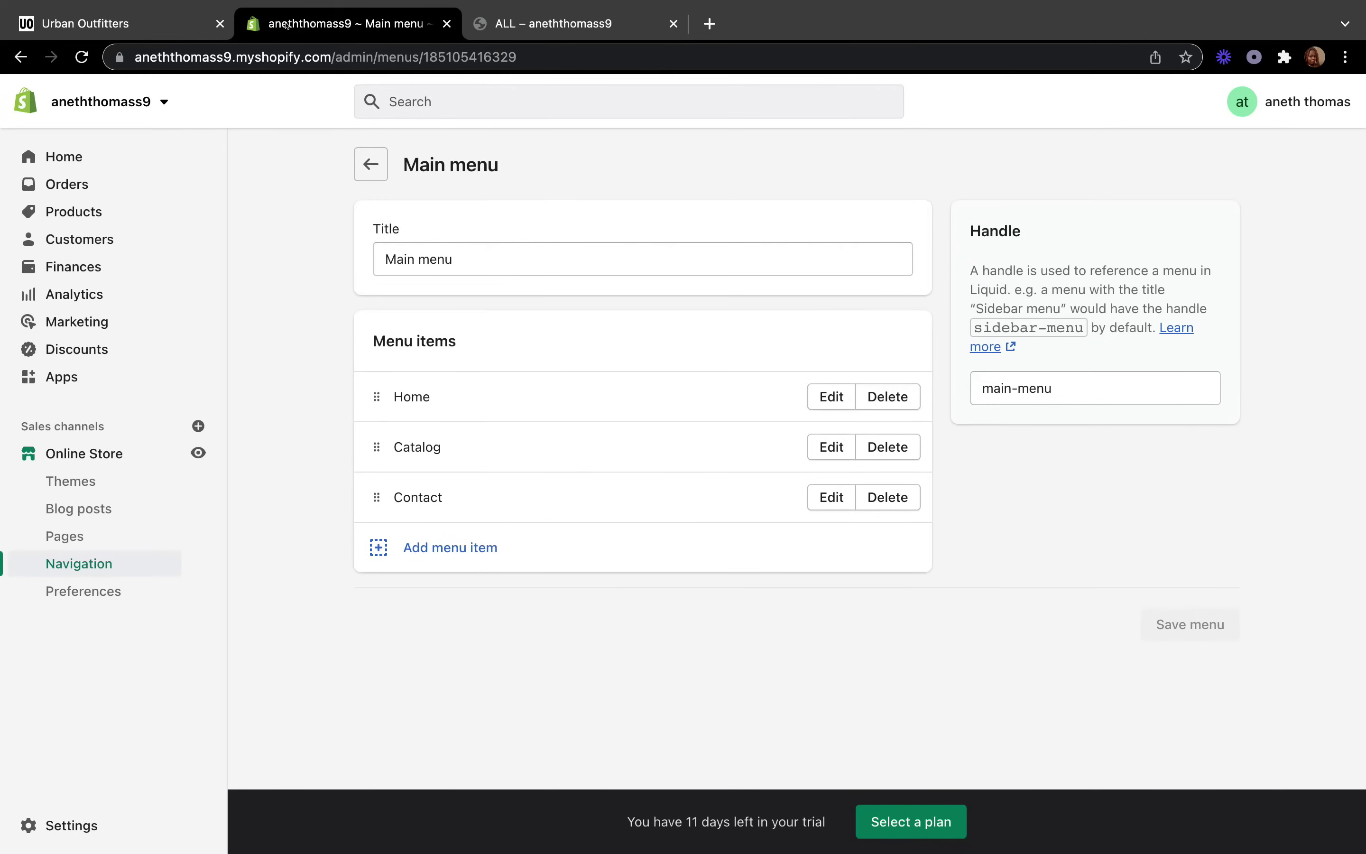
Add a 'Cups' menu item linked to the COFFEE CUP collection
{"action": "left_click", "coordinate": [374, 548]}
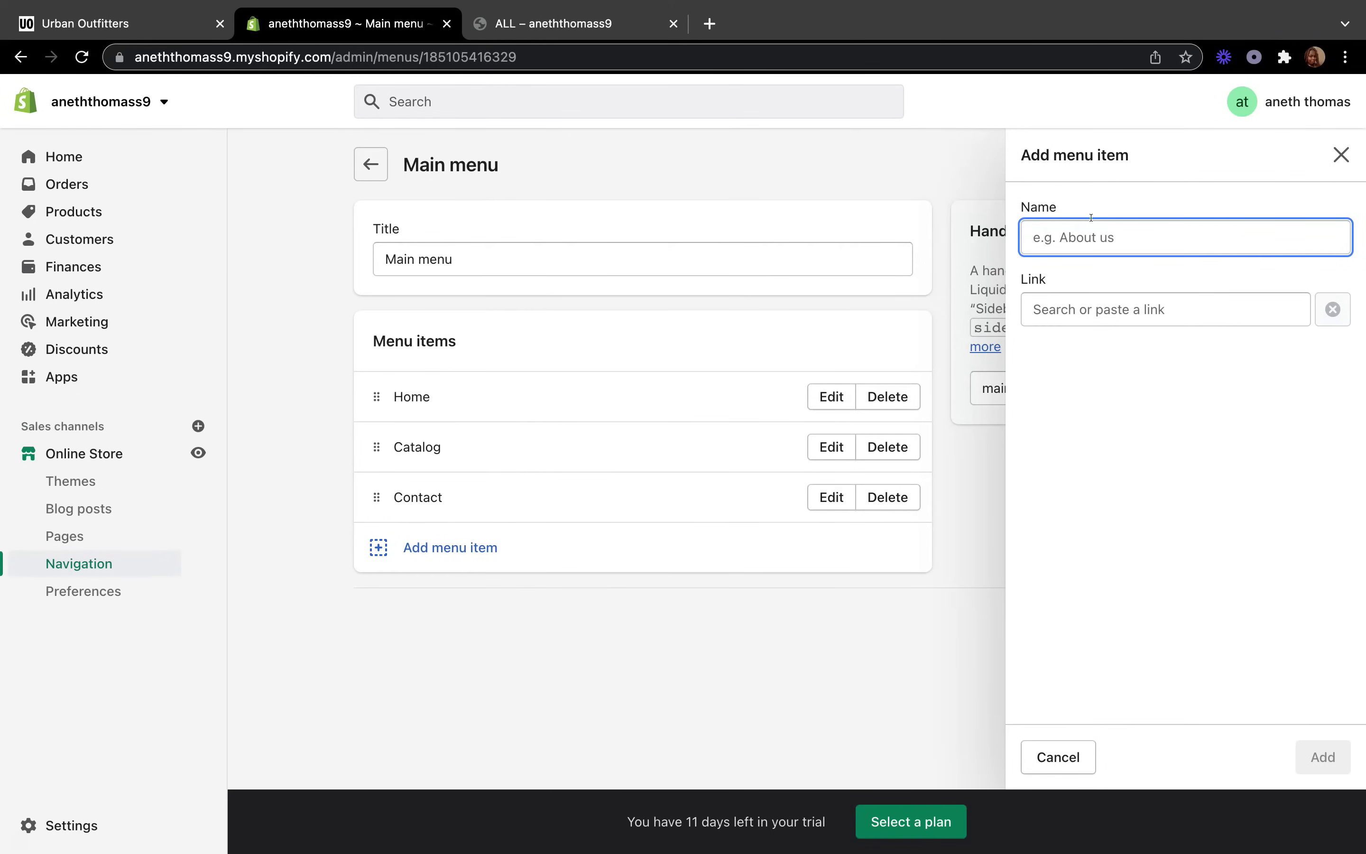
{"action": "type", "text": "Clea"}
{"action": "key", "text": "BackSpace"}
{"action": "key", "text": "BackSpace"}
{"action": "key", "text": "BackSpace"}
{"action": "key", "text": "BackSpace"}
{"action": "type", "text": "C"}
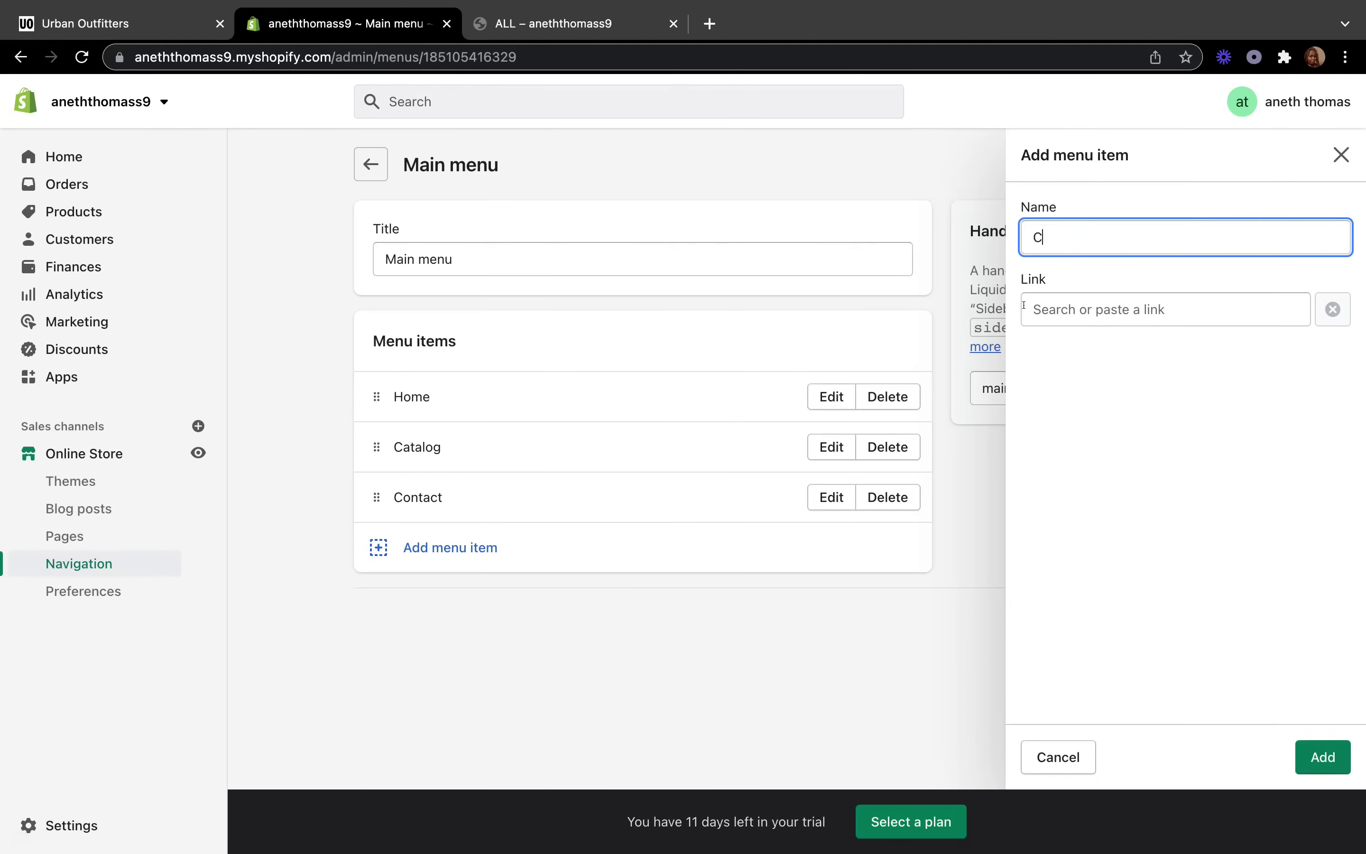
{"action": "type", "text": "ups"}
{"action": "left_click", "coordinate": [1060, 306]}
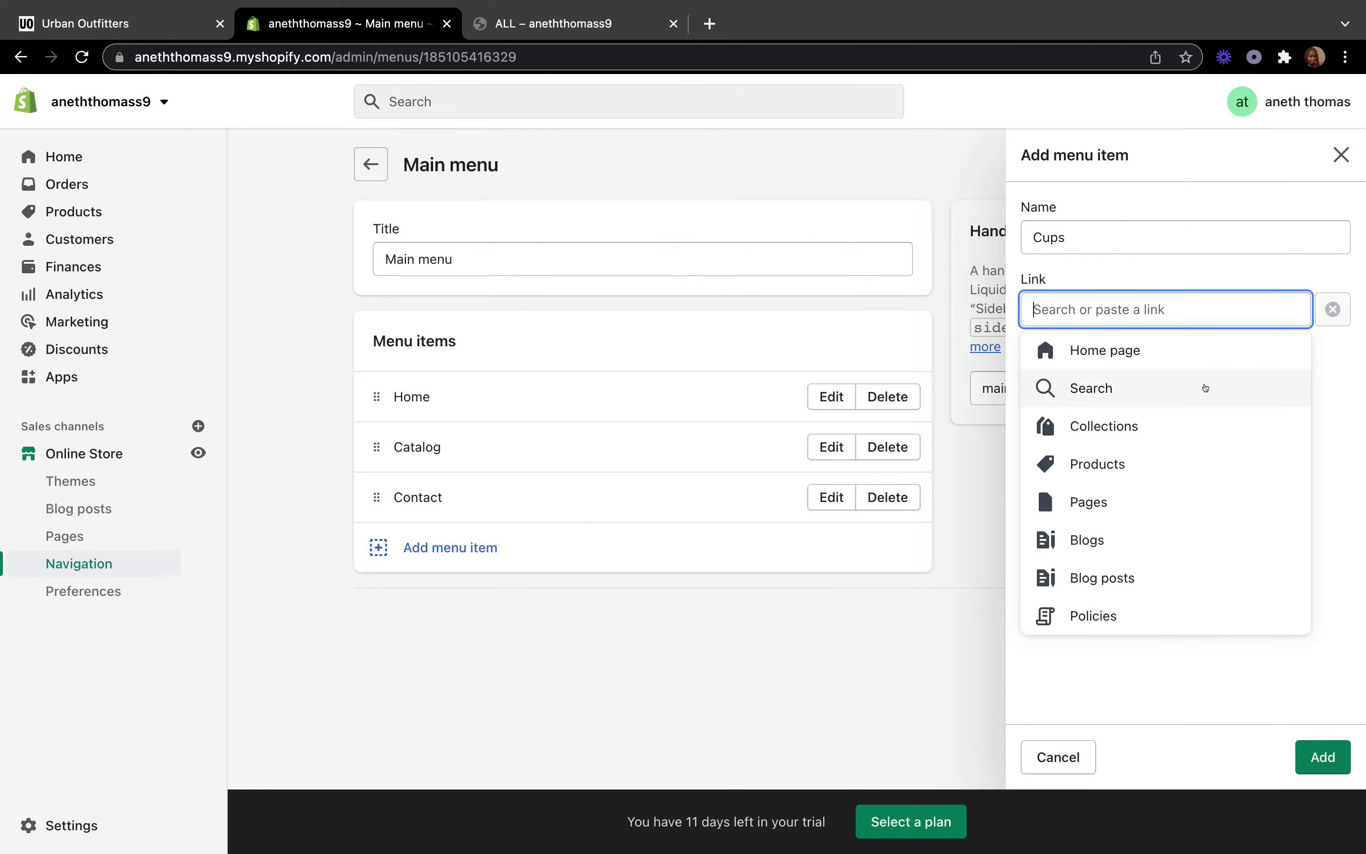
{"action": "left_click", "coordinate": [1117, 425]}
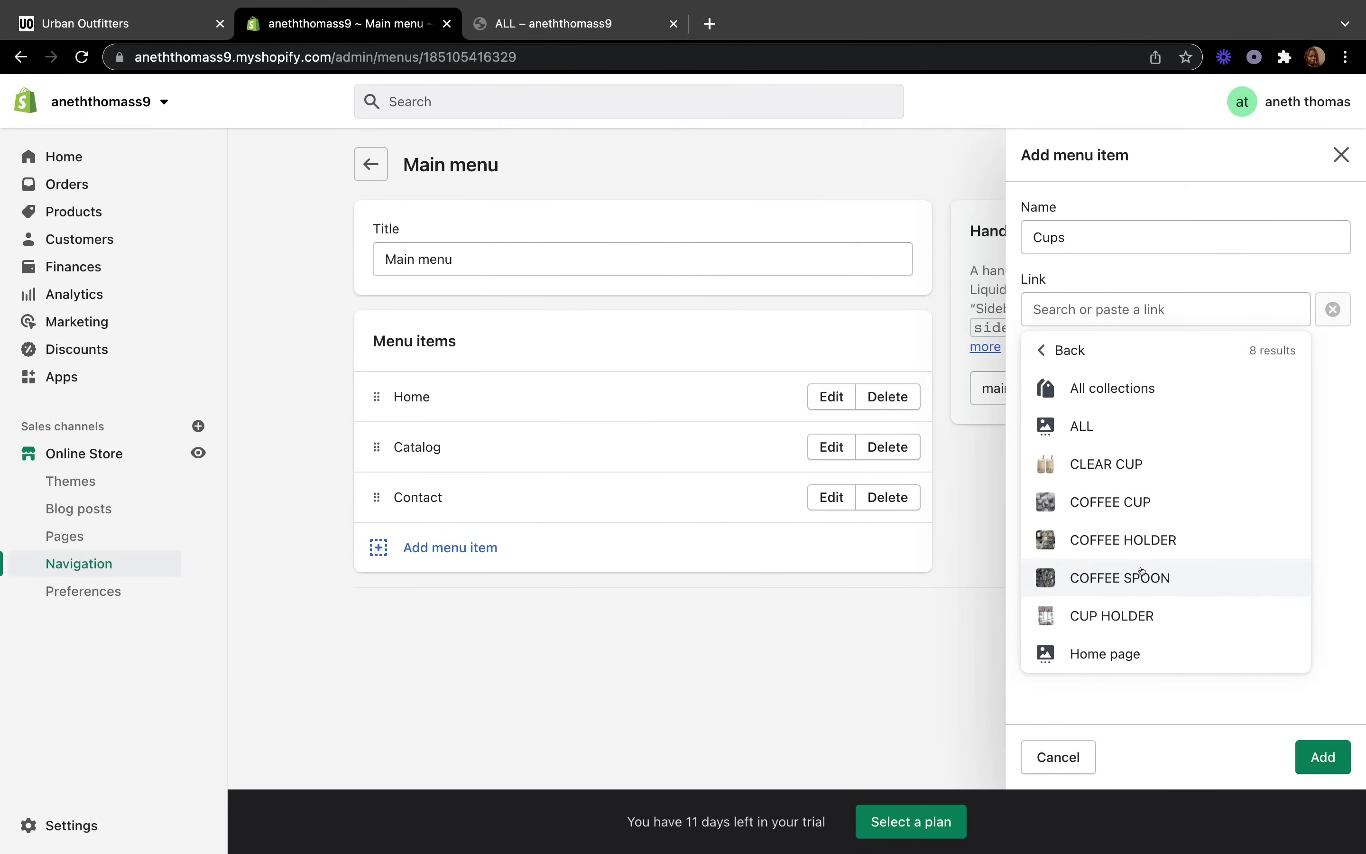
{"action": "left_click", "coordinate": [1117, 493]}
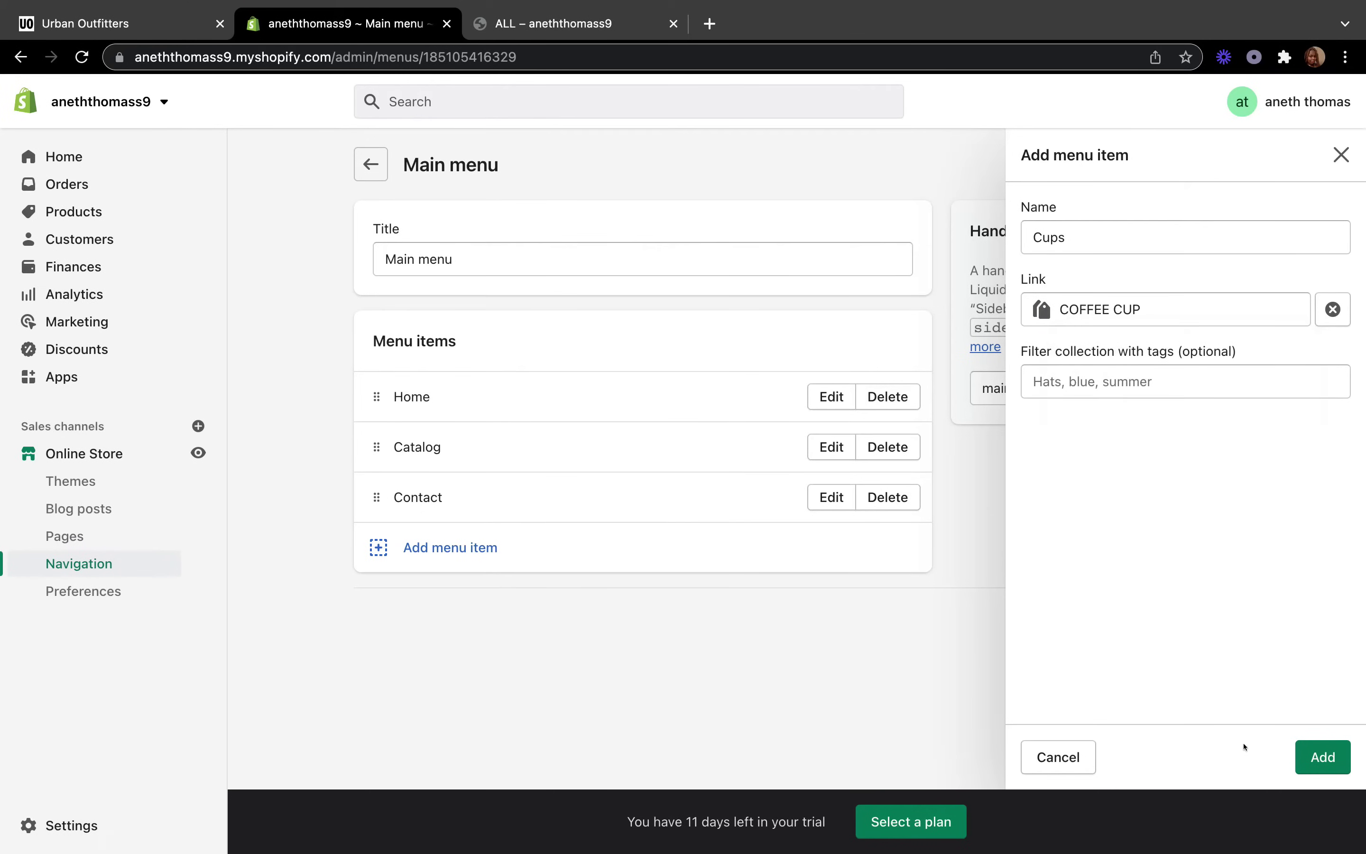
{"action": "left_click", "coordinate": [1322, 756]}
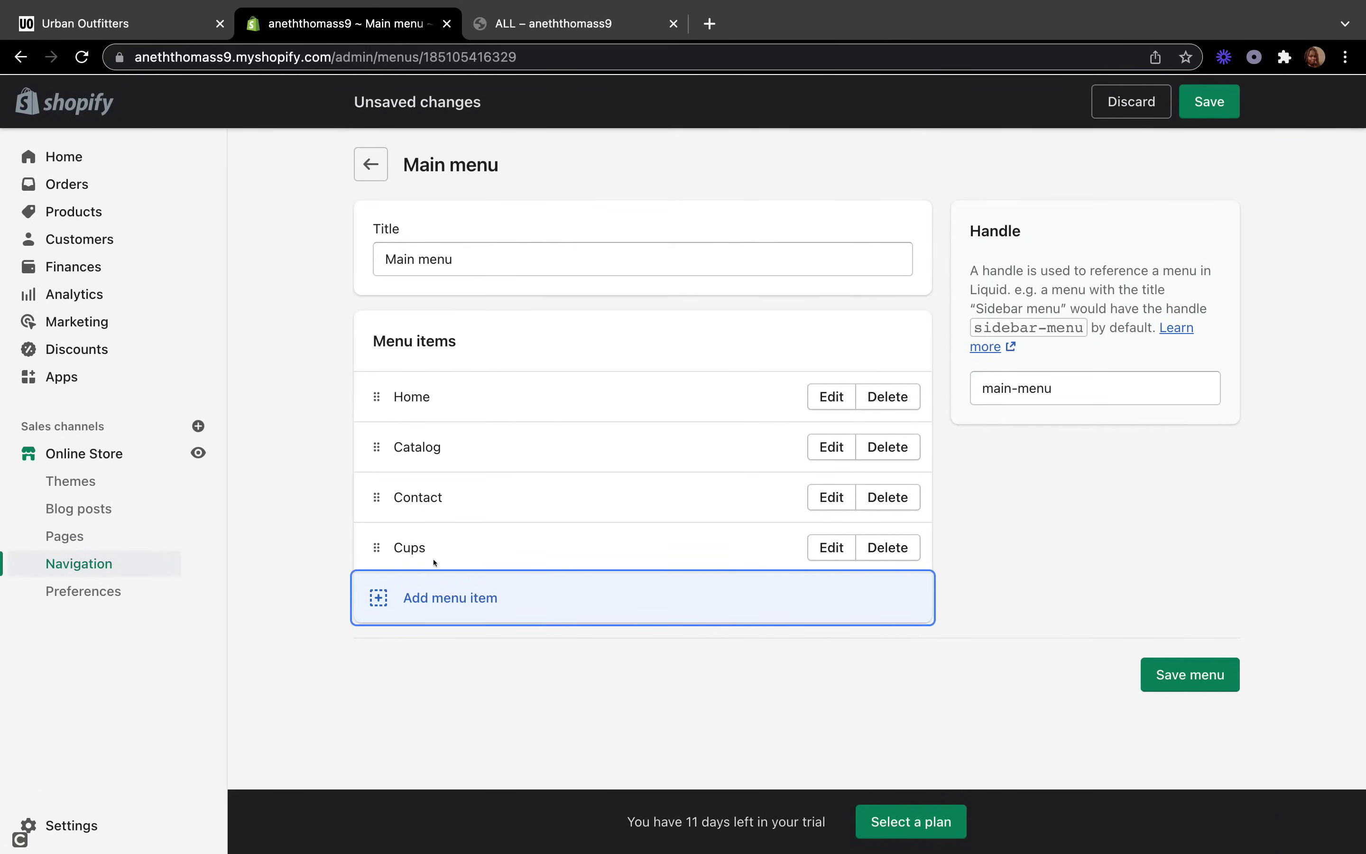
Add a 'Spoon' menu item linked to the COFFEE SPOON collection
{"action": "left_click", "coordinate": [379, 597]}
{"action": "left_click", "coordinate": [1074, 229]}
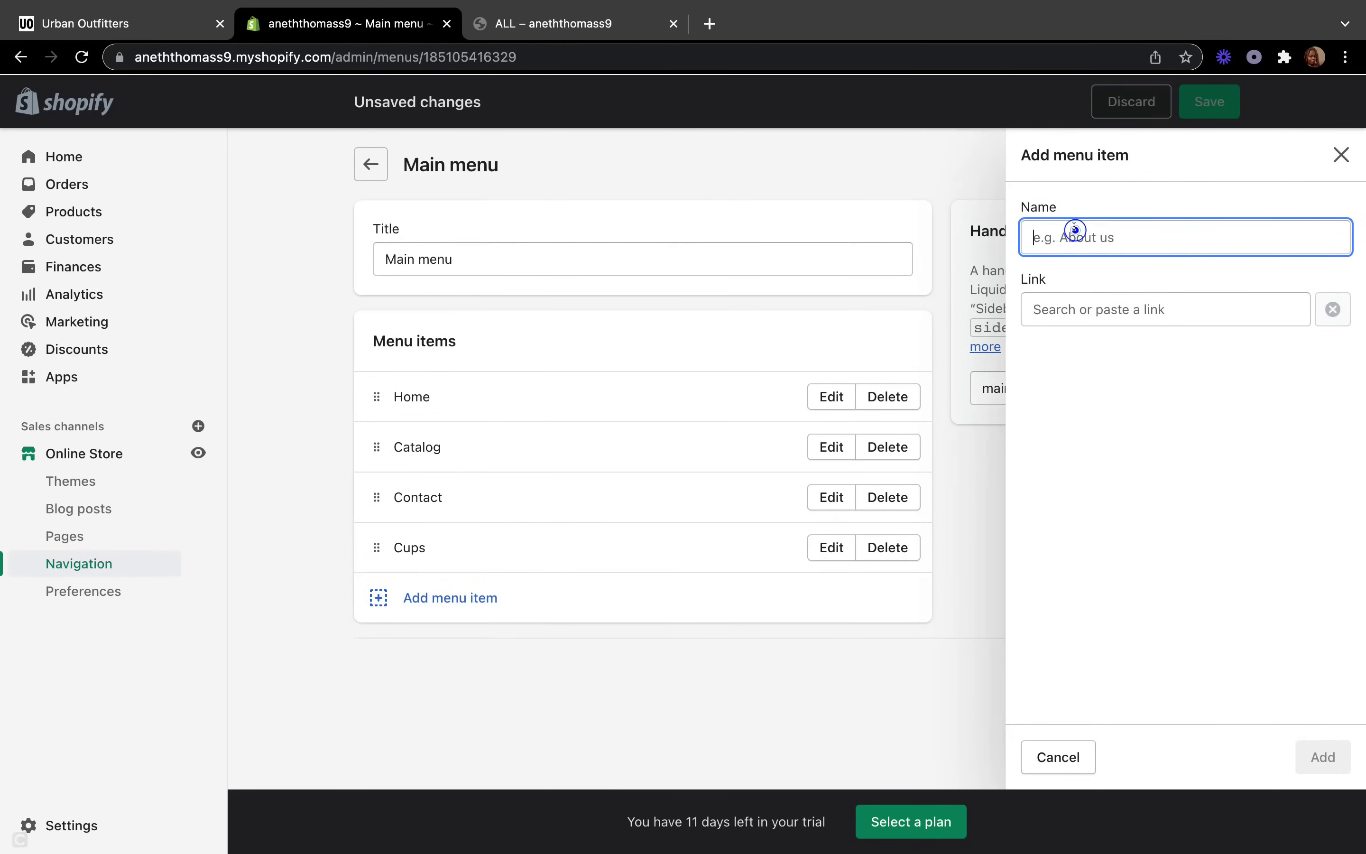
{"action": "type", "text": "Spoon"}
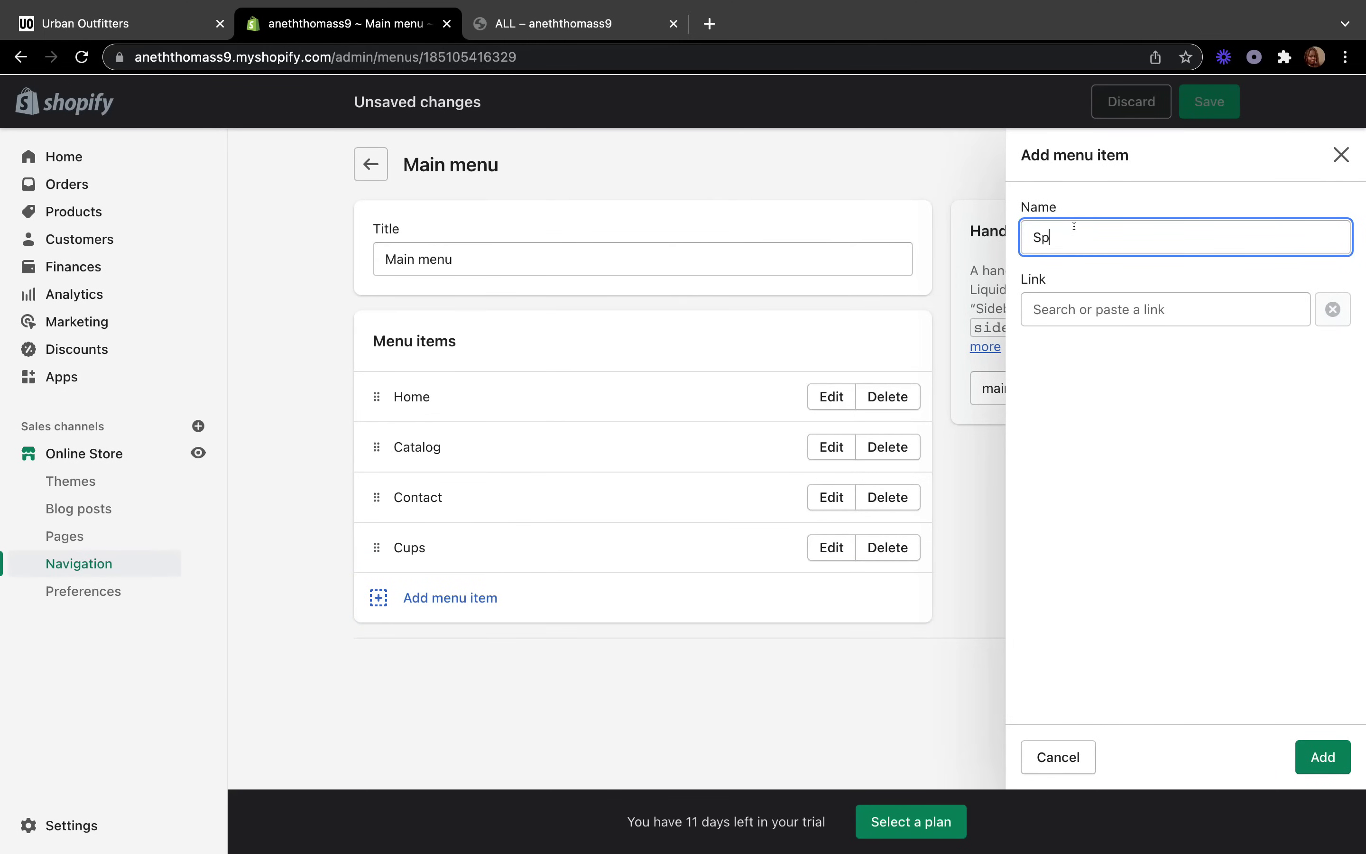
{"action": "left_click", "coordinate": [1070, 325]}
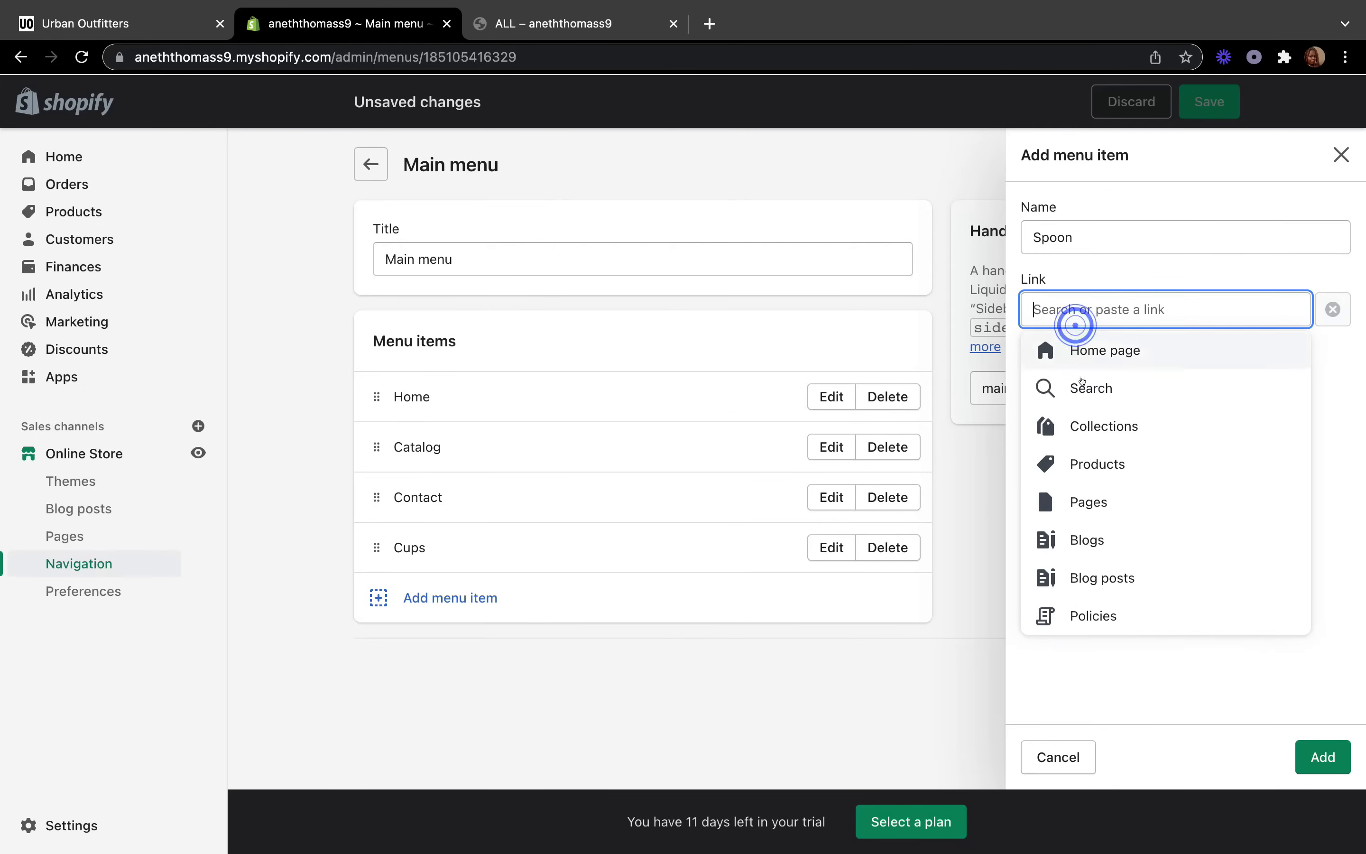
{"action": "left_click", "coordinate": [1087, 430]}
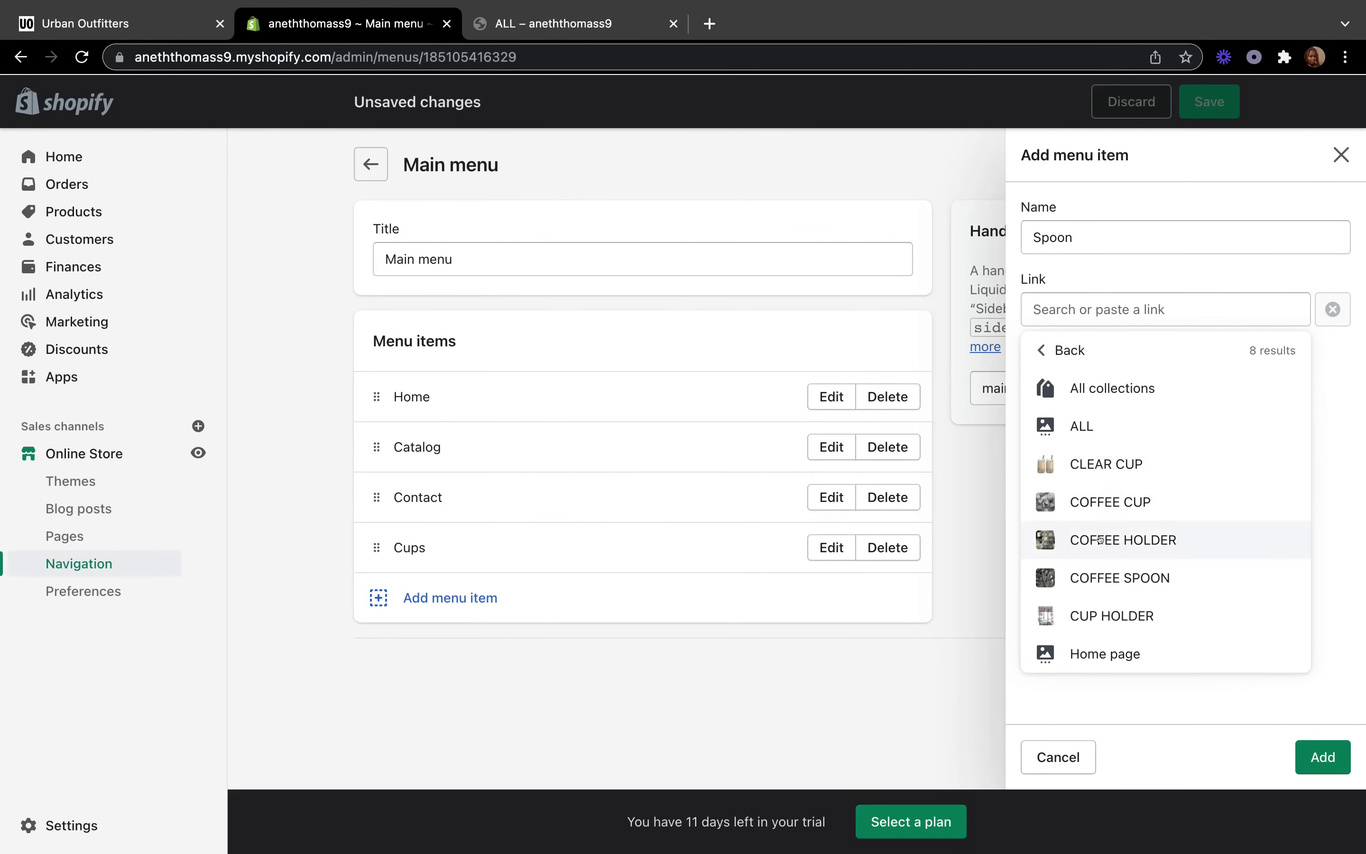
{"action": "left_click", "coordinate": [1109, 580]}
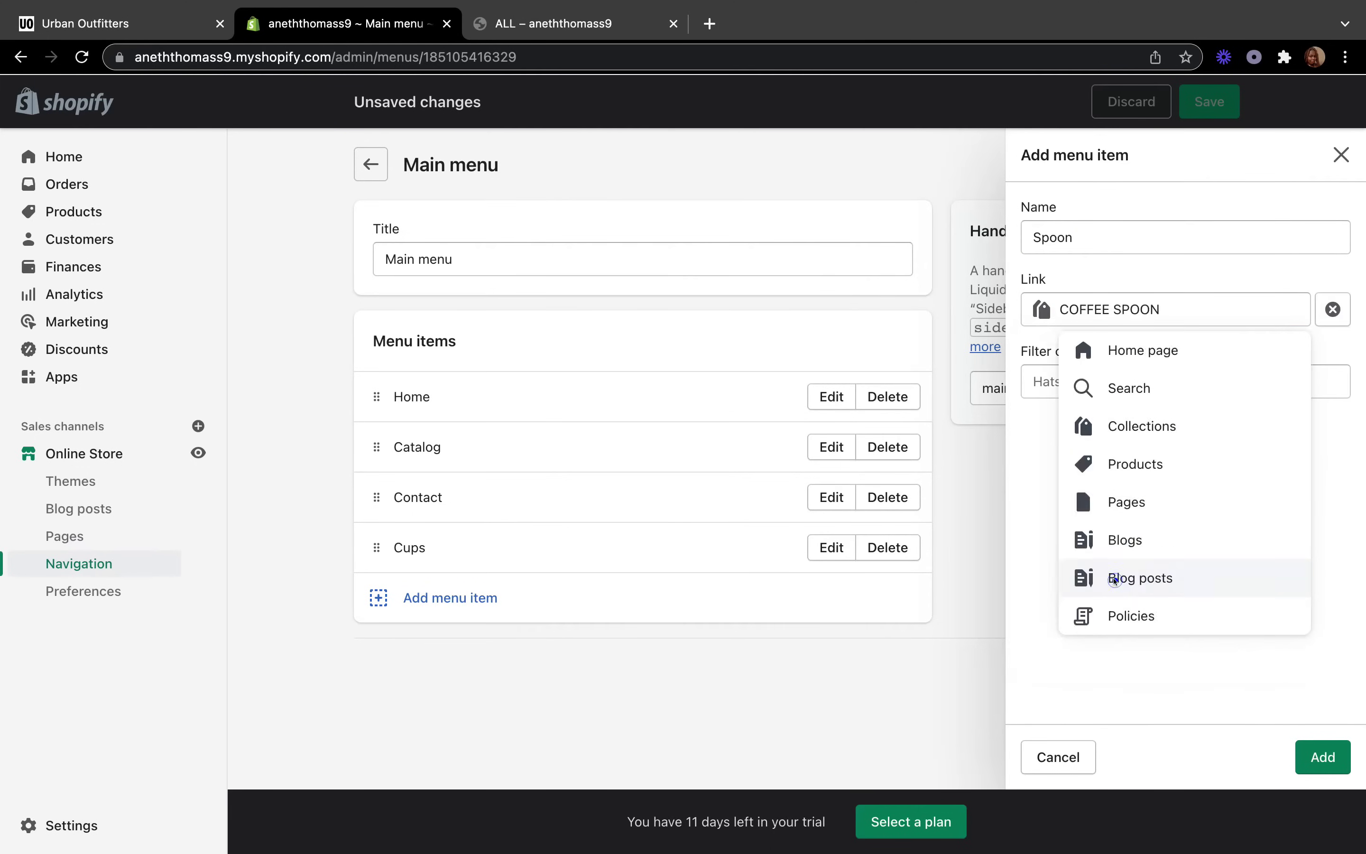
{"action": "left_click", "coordinate": [1323, 757]}
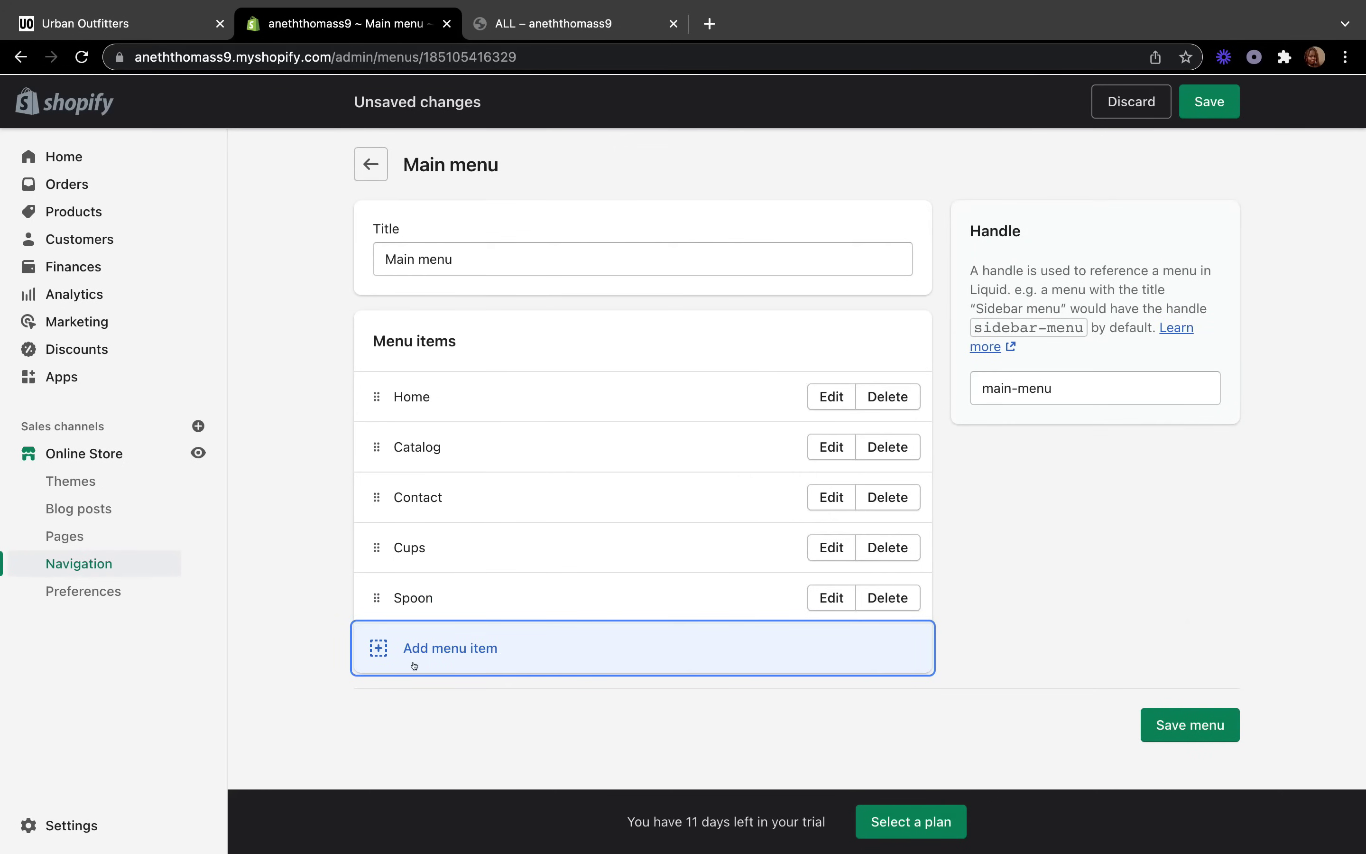
Add a 'Coffee Holder' item linked to the COFFEE HOLDER collection, then save the Main menu
{"action": "left_click", "coordinate": [377, 648]}
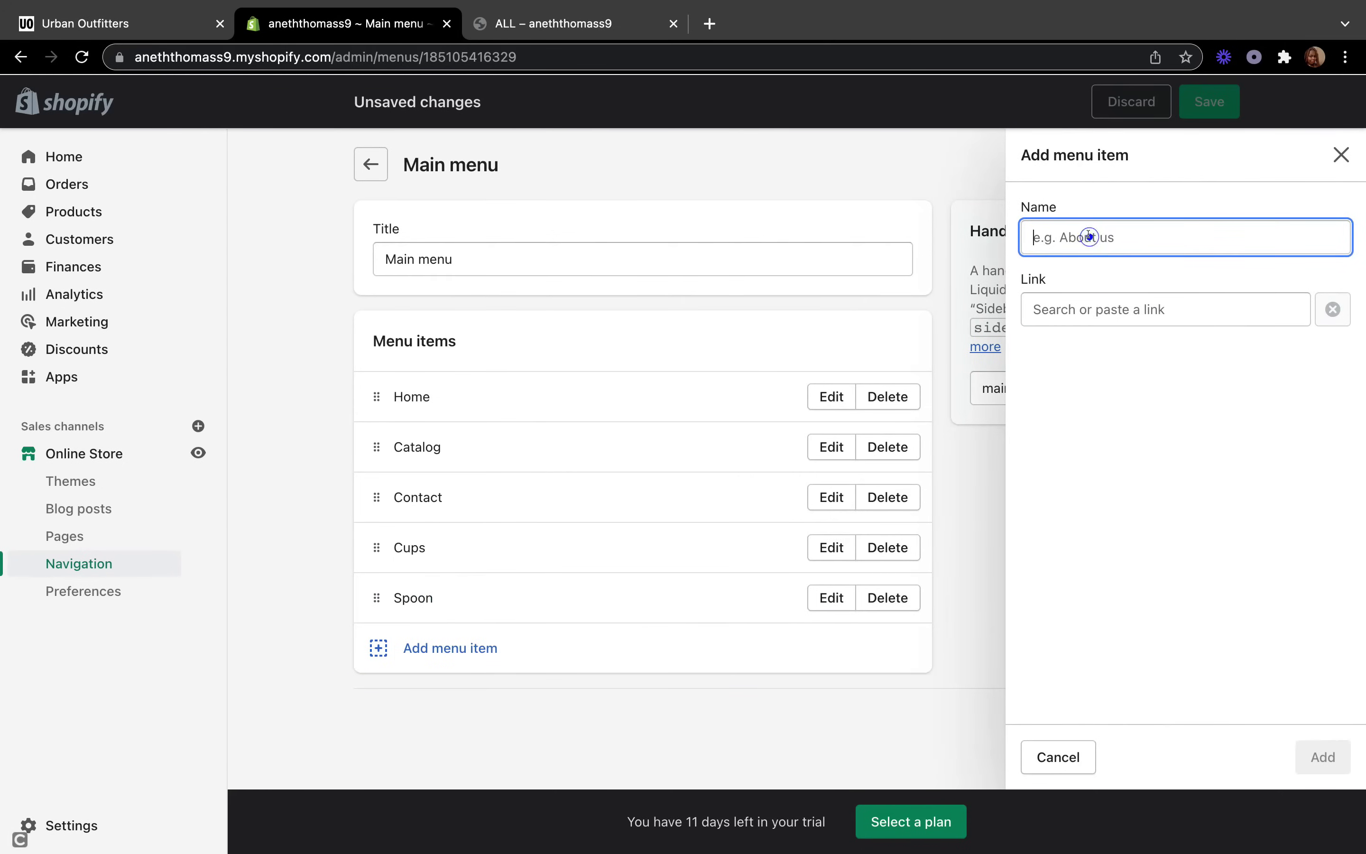
{"action": "type", "text": "C"}
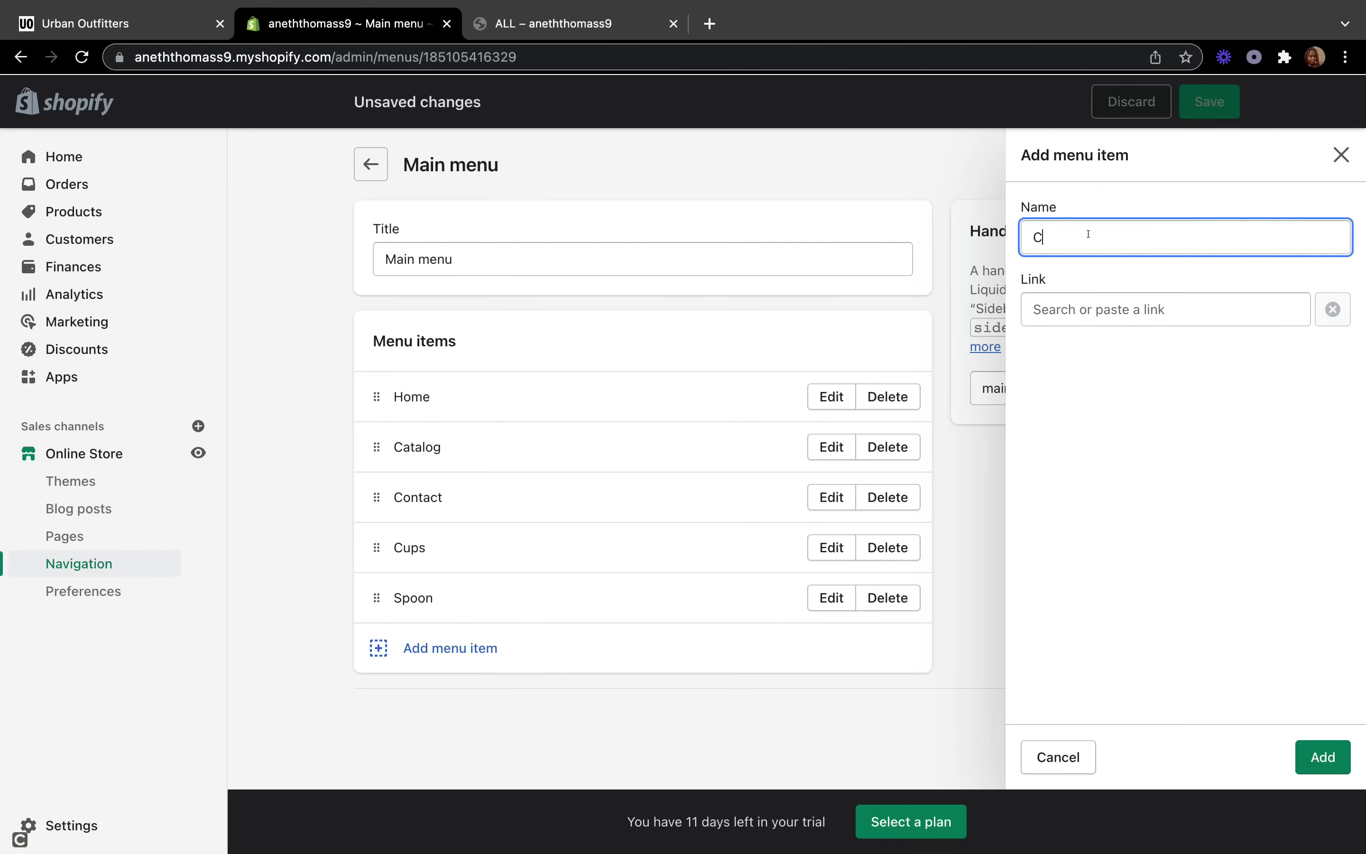
{"action": "type", "text": "offee Holder"}
{"action": "left_click", "coordinate": [1076, 309]}
{"action": "left_click", "coordinate": [1078, 424]}
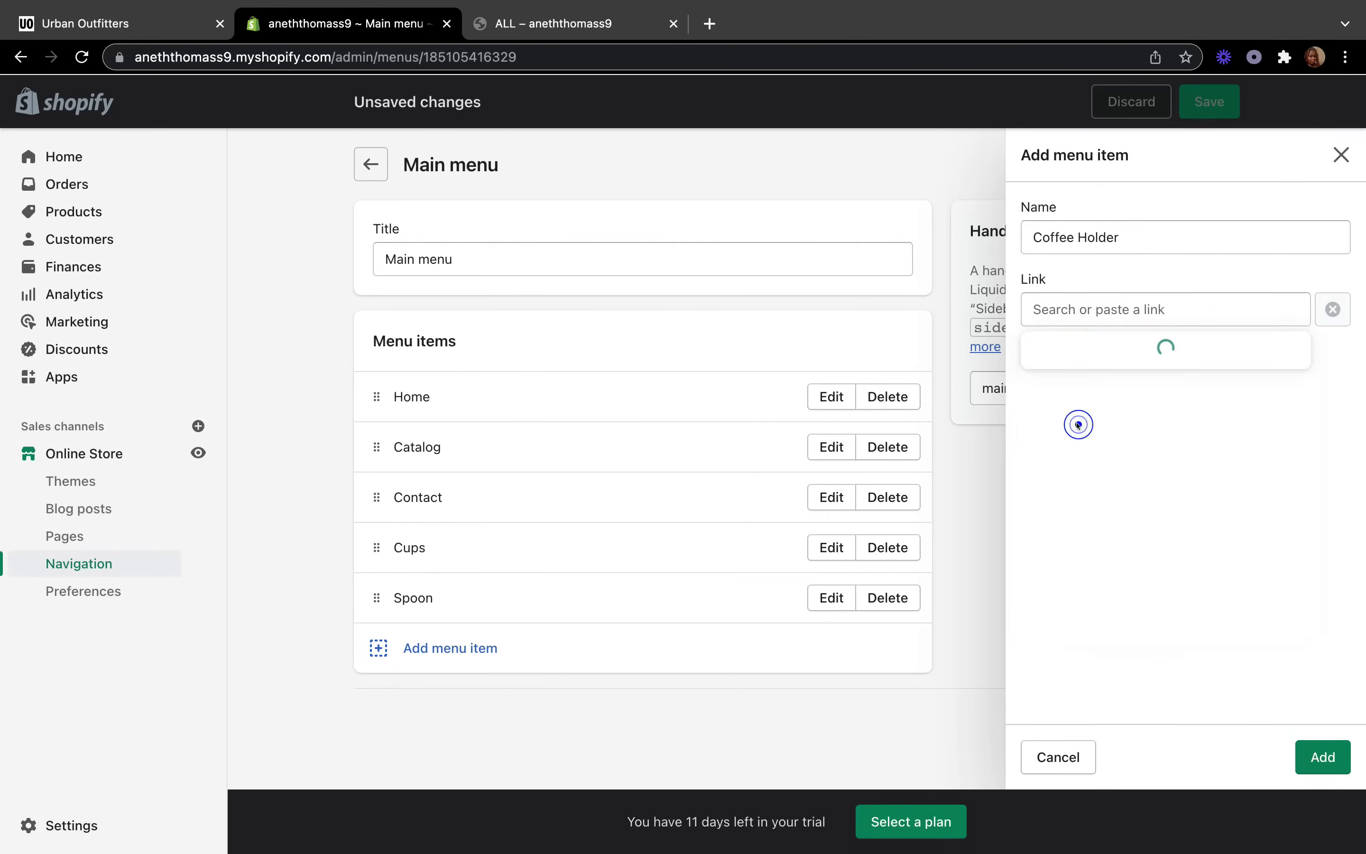
{"action": "left_click", "coordinate": [1113, 543]}
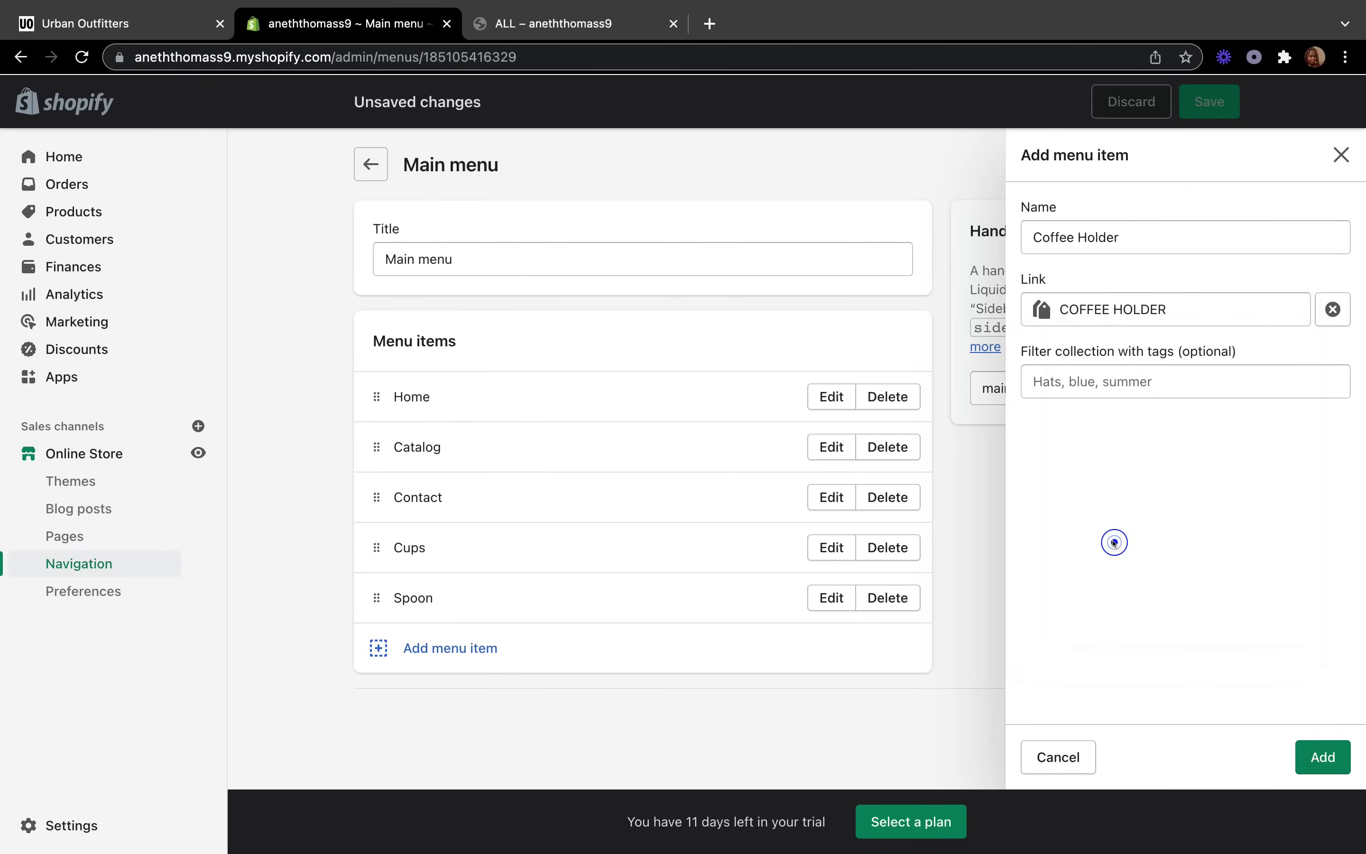
{"action": "left_click", "coordinate": [1321, 758]}
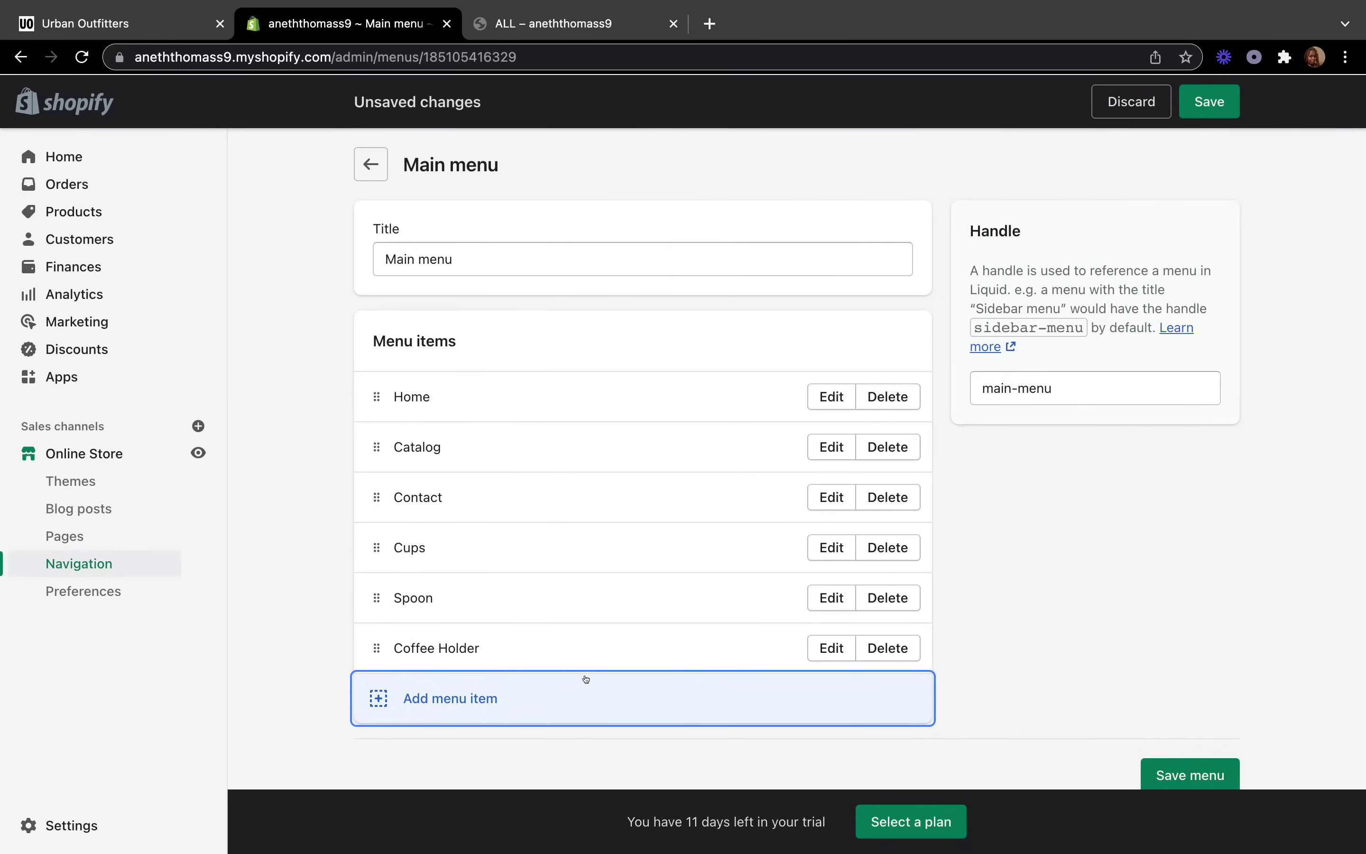
{"action": "left_click", "coordinate": [377, 691]}
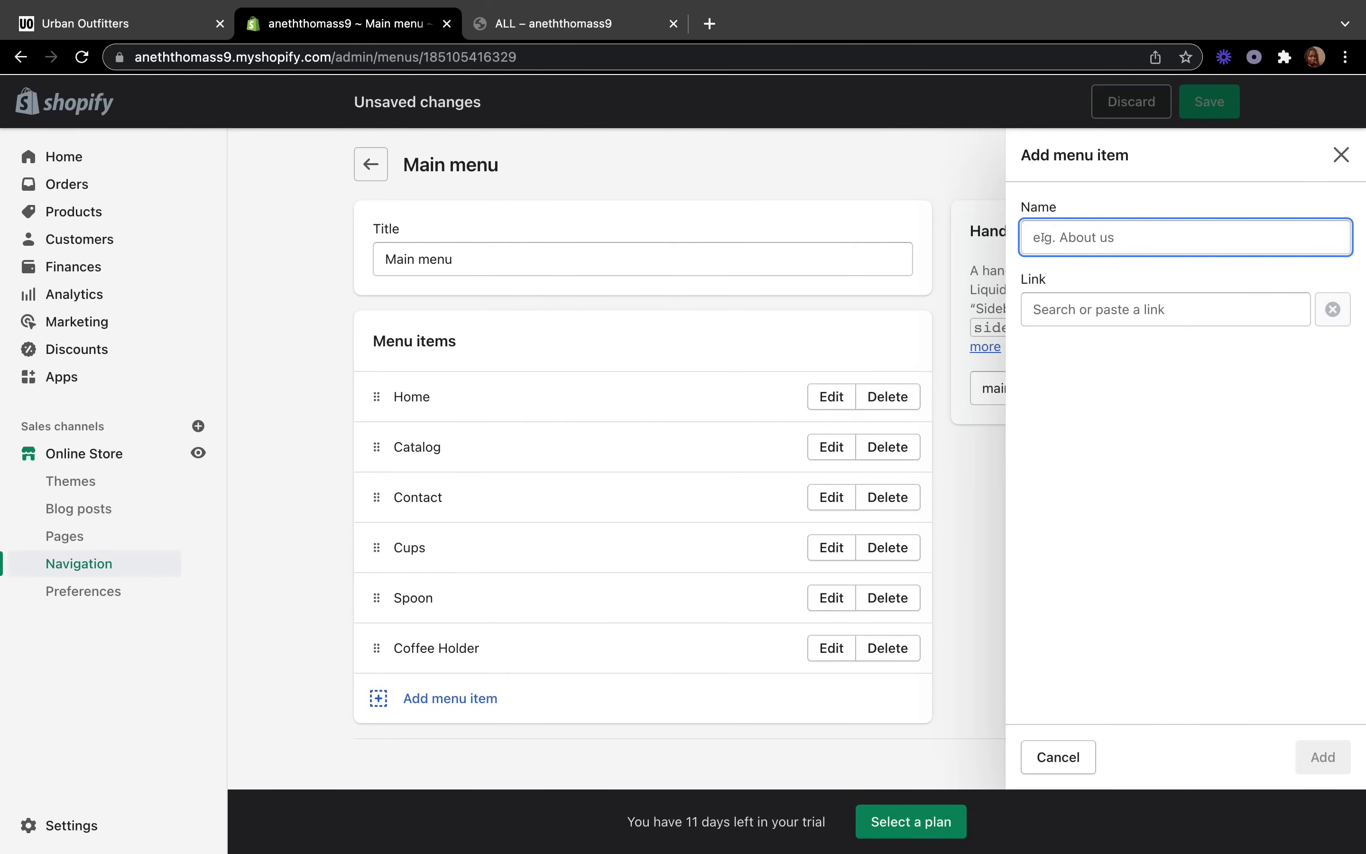
{"action": "key", "text": "Escape"}
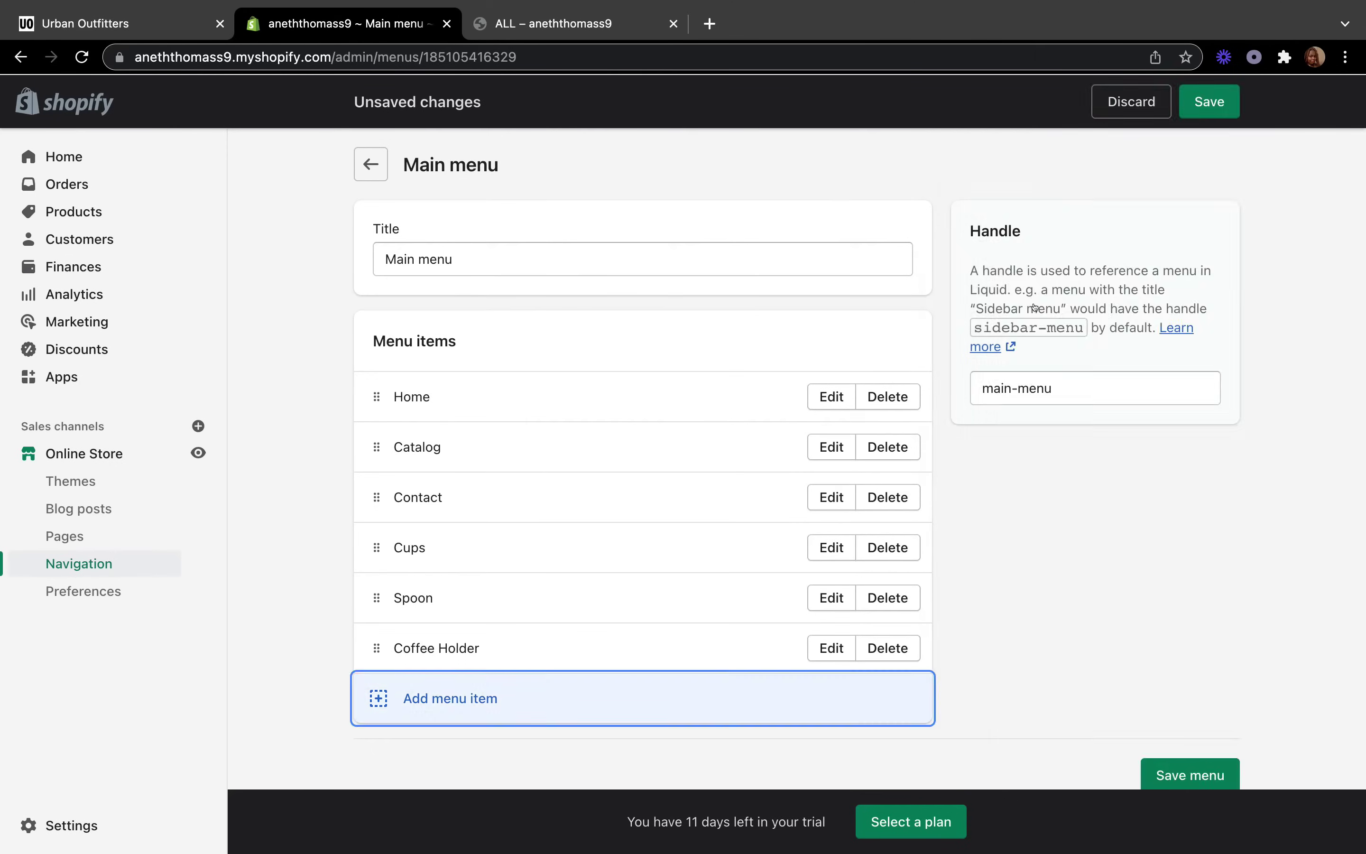
{"action": "left_click", "coordinate": [1208, 102]}
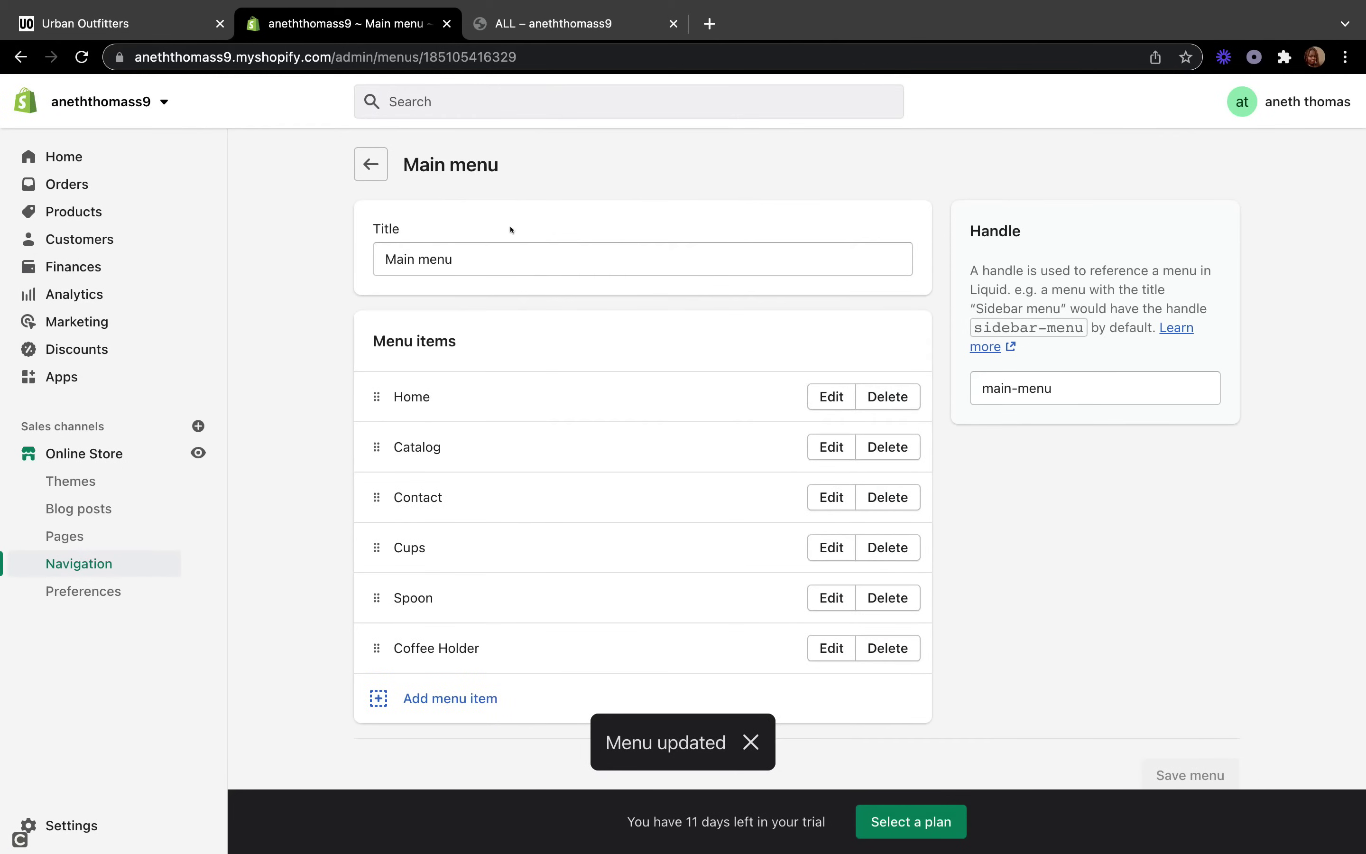
Reload the storefront home page so its header shows the new menu links
{"action": "left_click", "coordinate": [582, 24]}
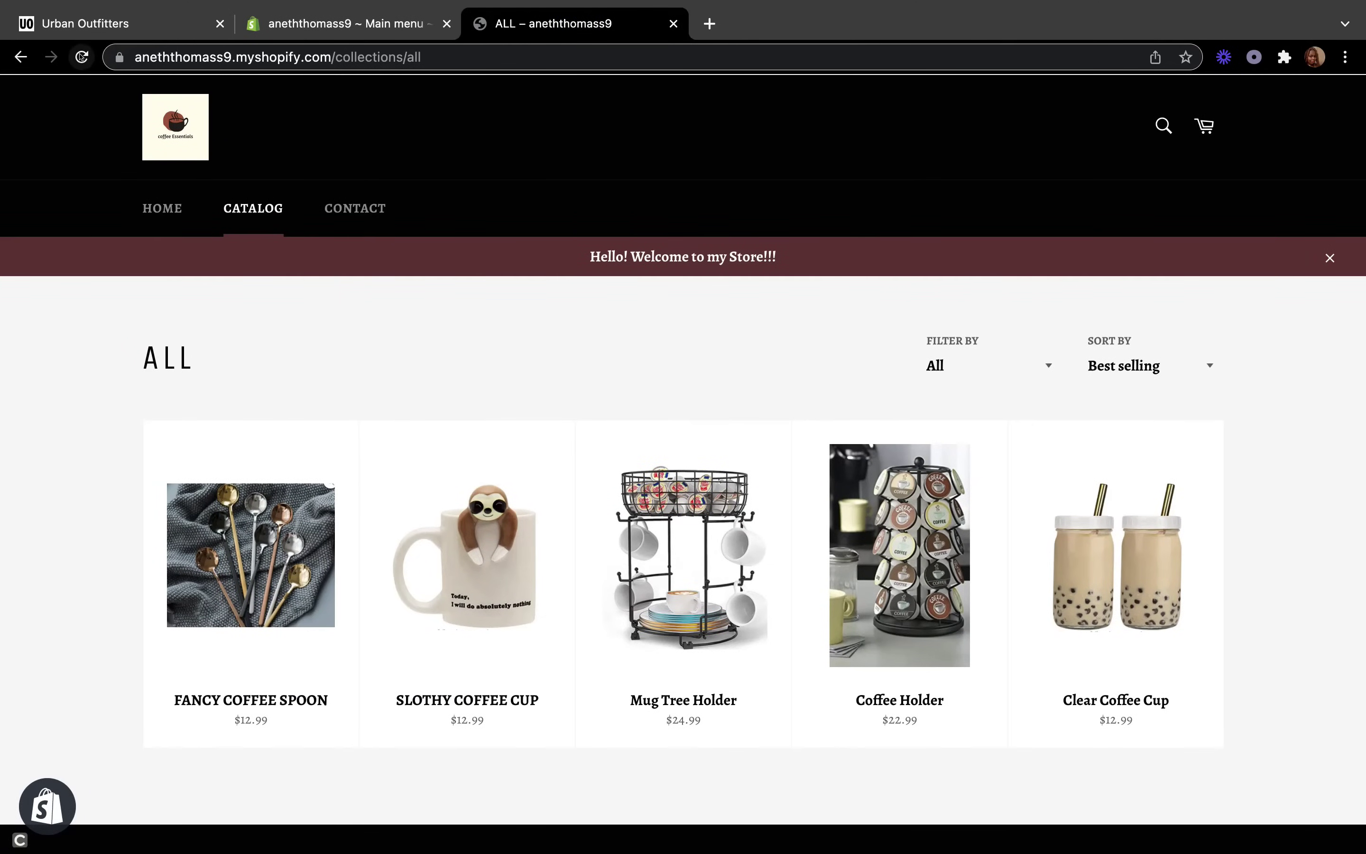
{"action": "left_click", "coordinate": [357, 23]}
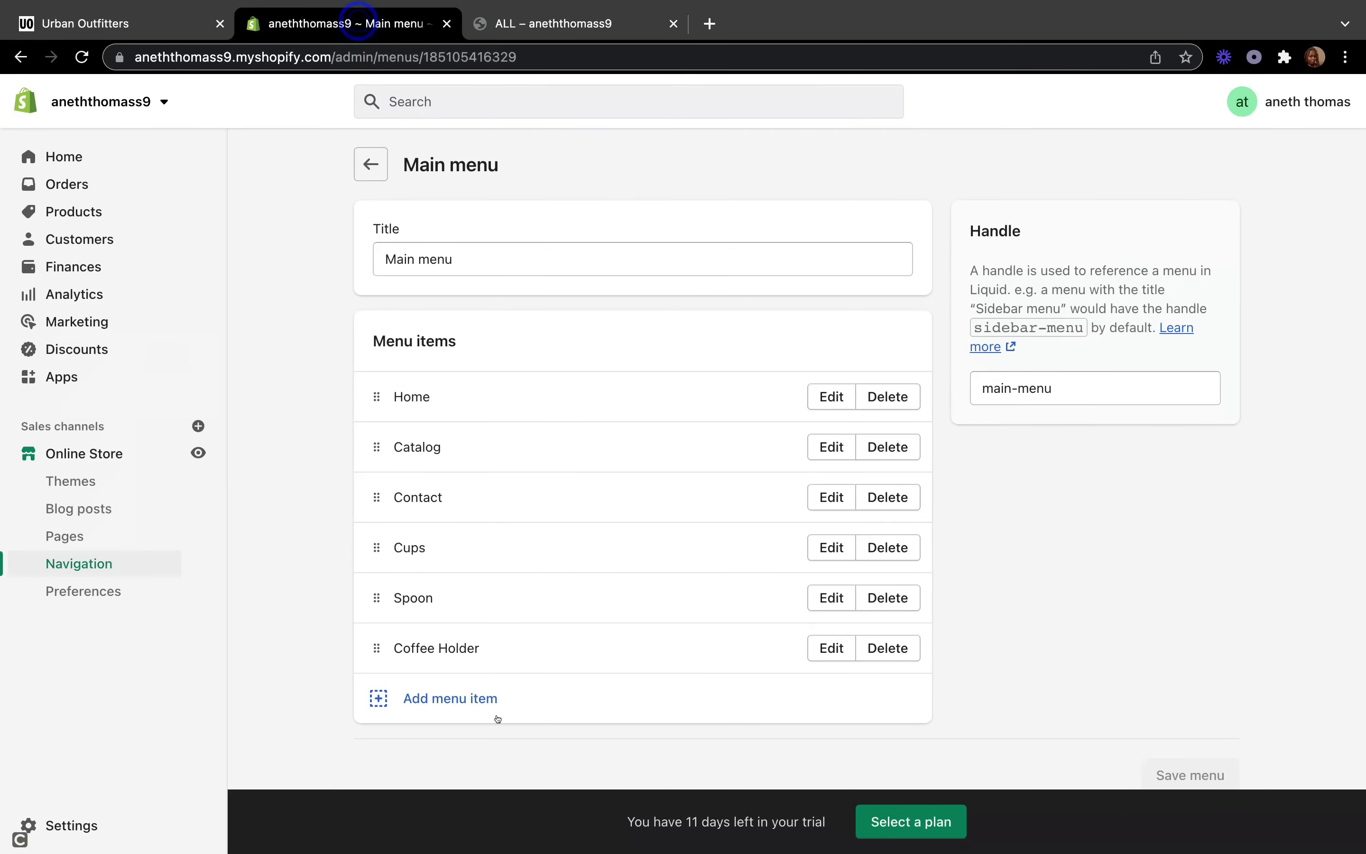
{"action": "left_click", "coordinate": [547, 21]}
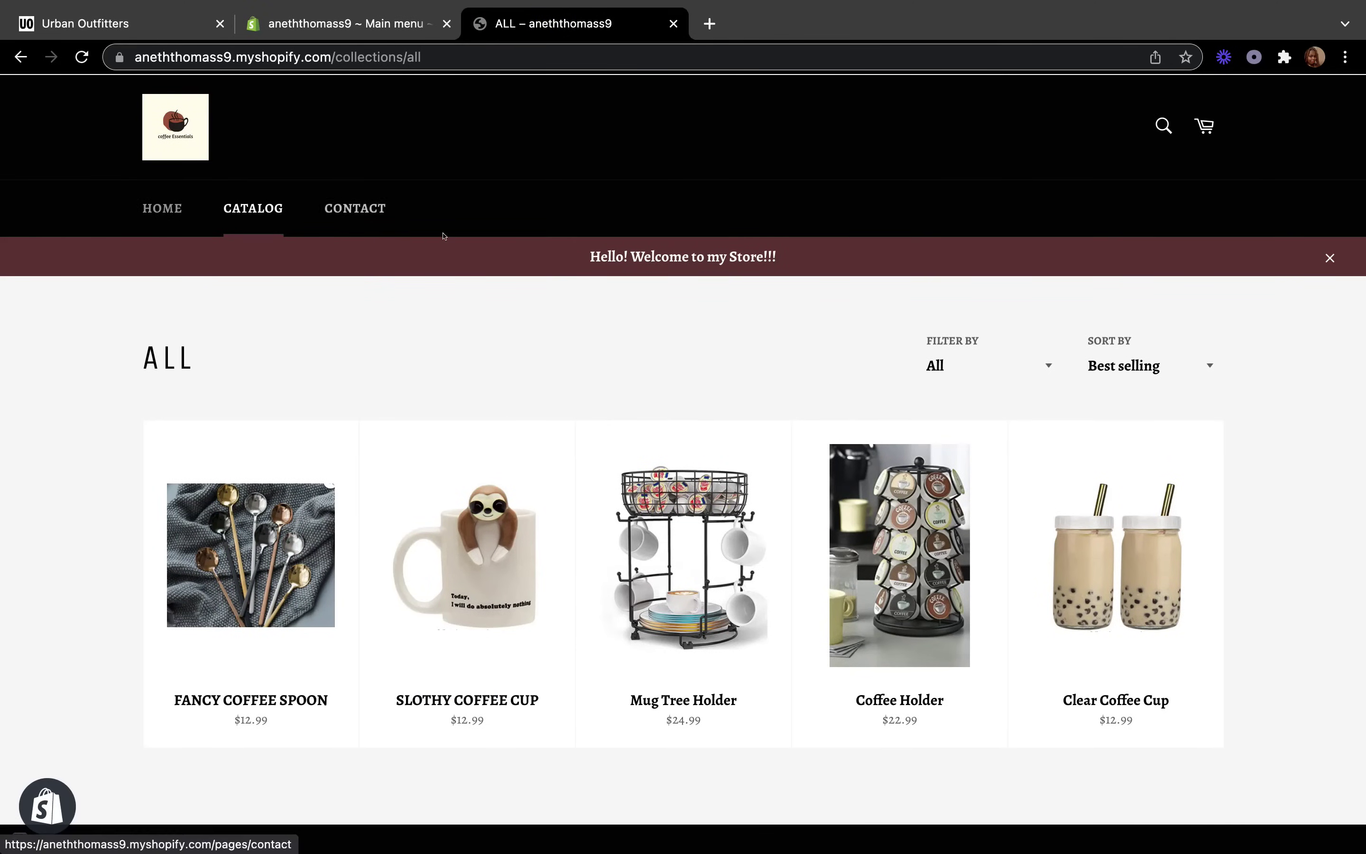
{"action": "left_click", "coordinate": [162, 207]}
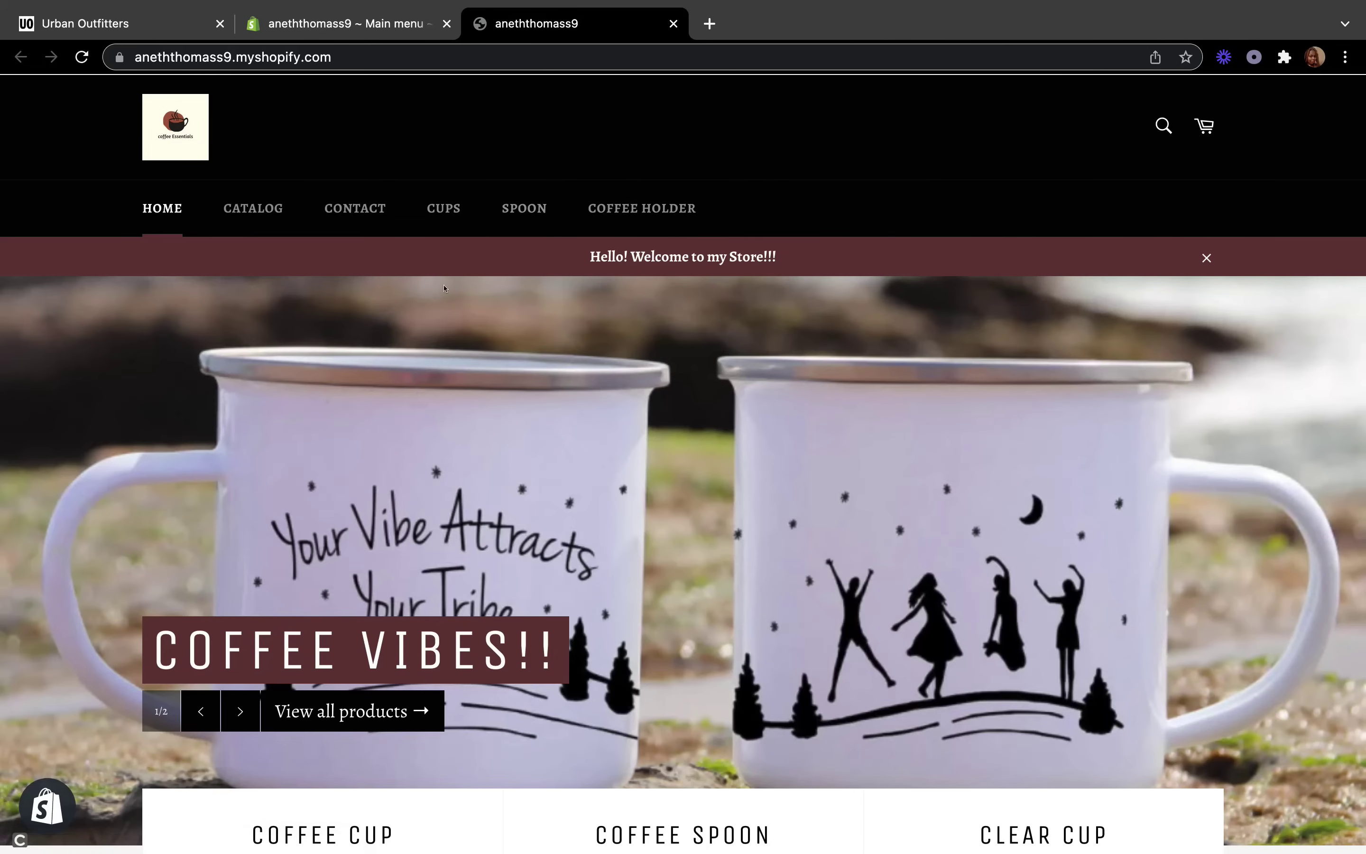
Browse the Cups, Coffee Spoon and Coffee Holder collections, then view Urban Outfitters
{"action": "left_click", "coordinate": [454, 209]}
{"action": "scroll", "coordinate": [452, 536], "scroll_direction": "down", "scroll_amount": 2}
{"action": "scroll", "coordinate": [451, 537], "scroll_direction": "down", "scroll_amount": 2}
{"action": "scroll", "coordinate": [494, 466], "scroll_direction": "up", "scroll_amount": 4}
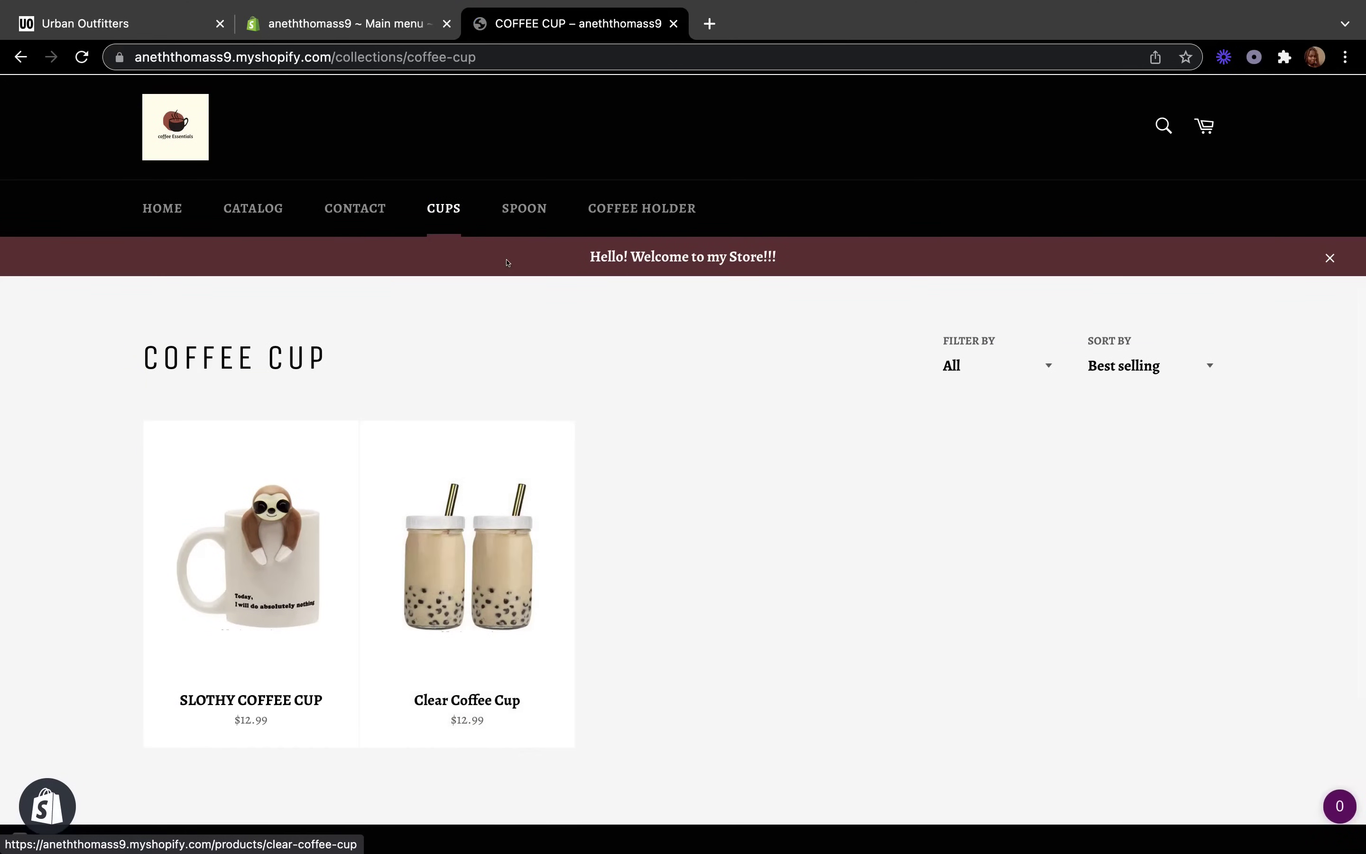
{"action": "left_click", "coordinate": [525, 208]}
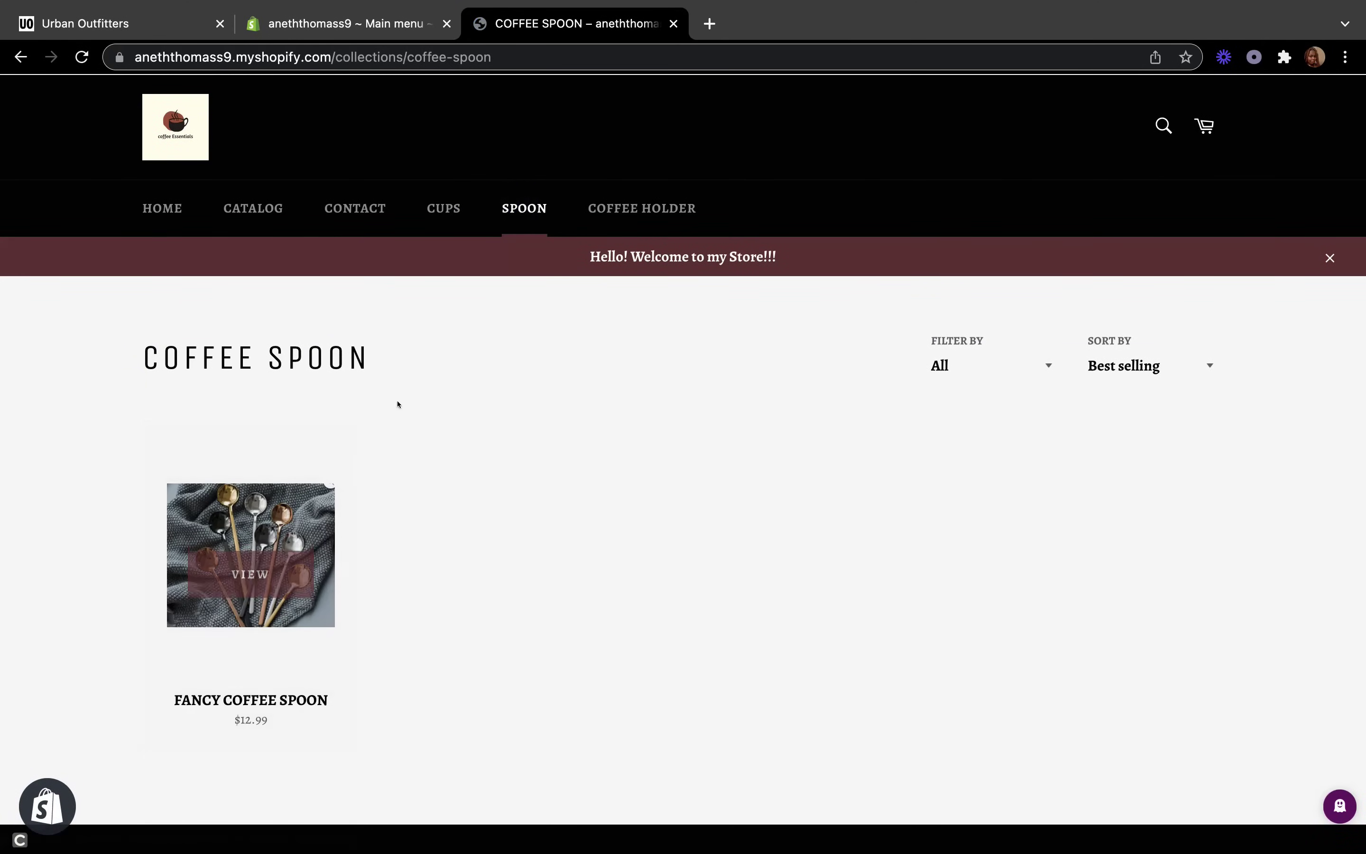
{"action": "left_click", "coordinate": [674, 208]}
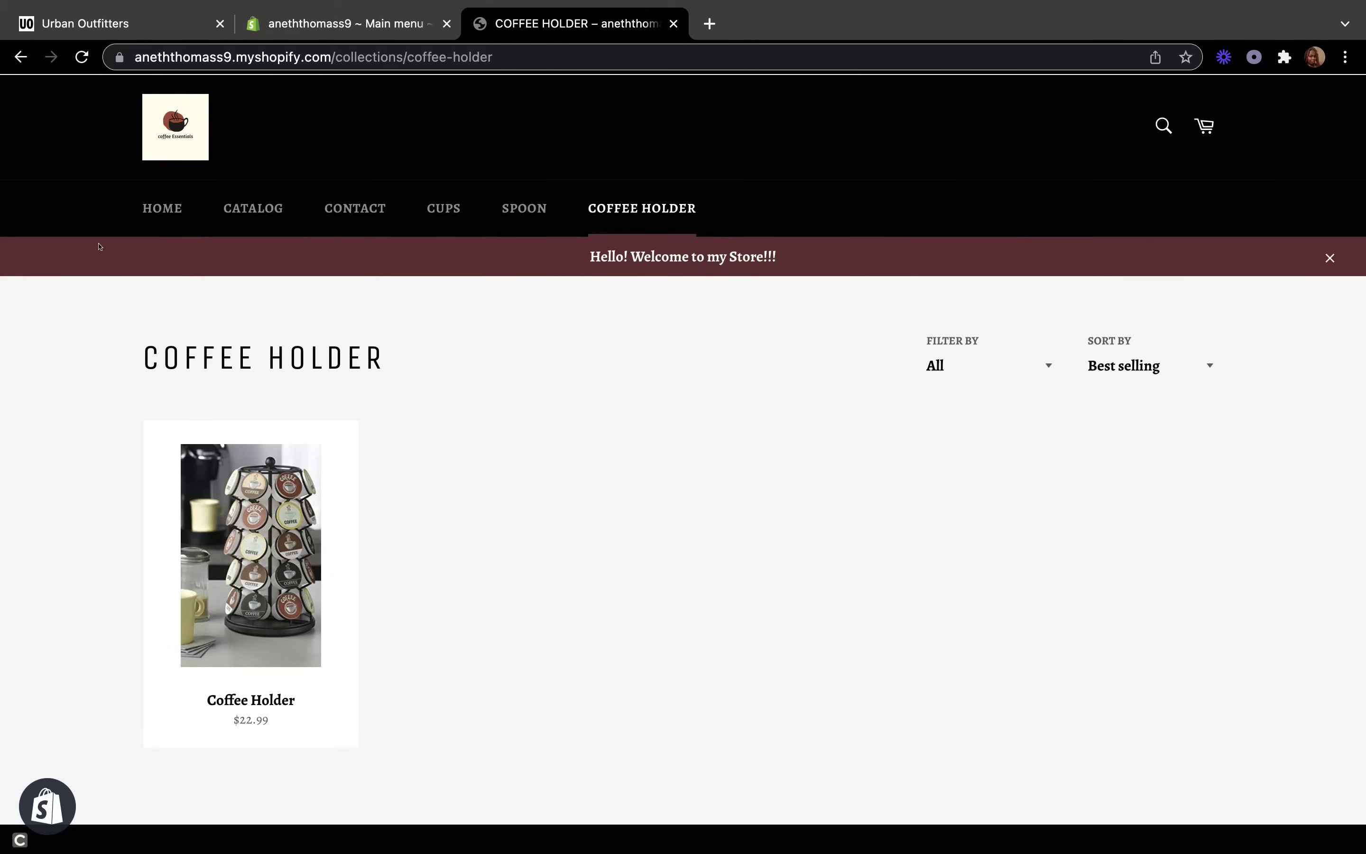
{"action": "left_click", "coordinate": [193, 33]}
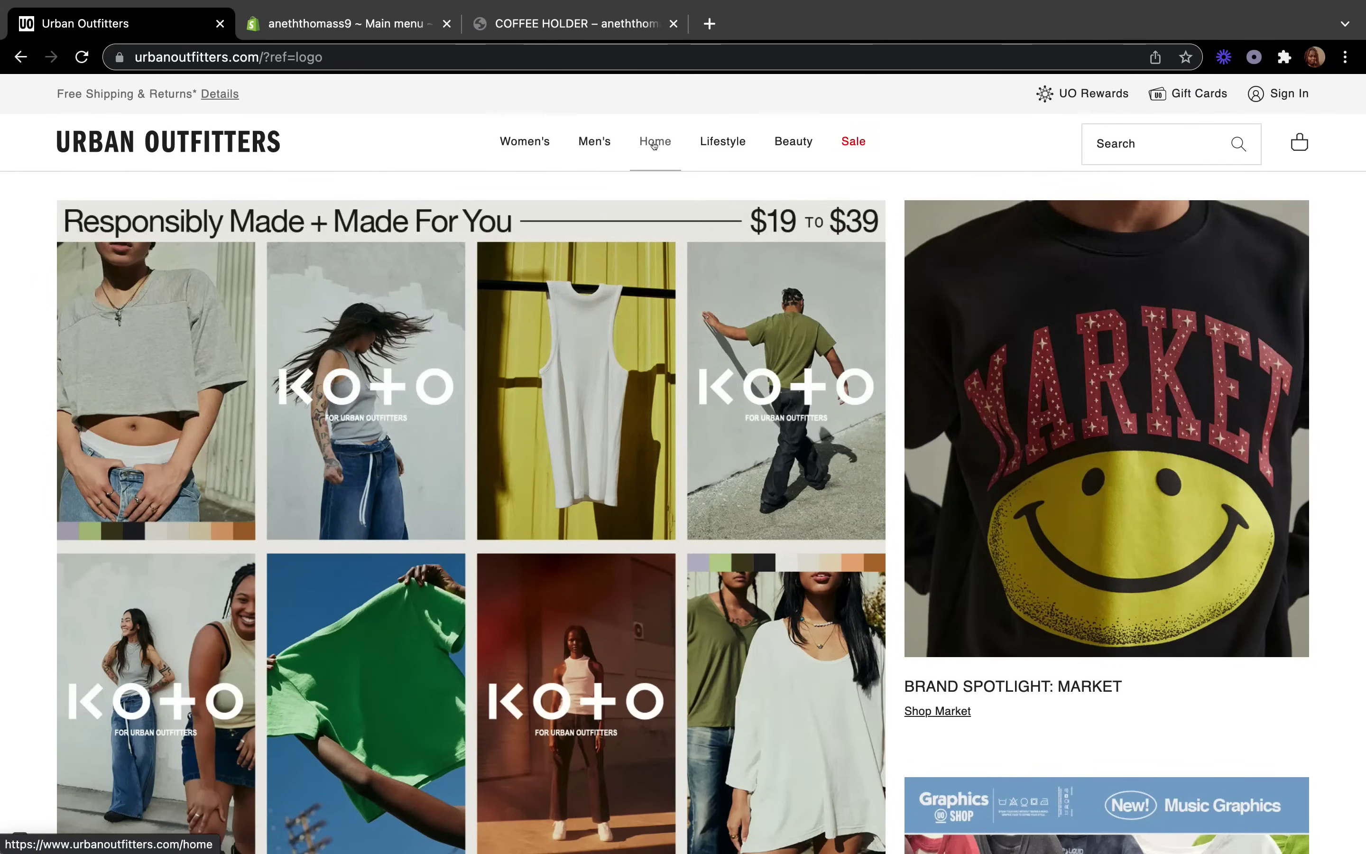
{"action": "mouse_move", "coordinate": [642, 143]}
{"action": "mouse_move", "coordinate": [507, 143]}
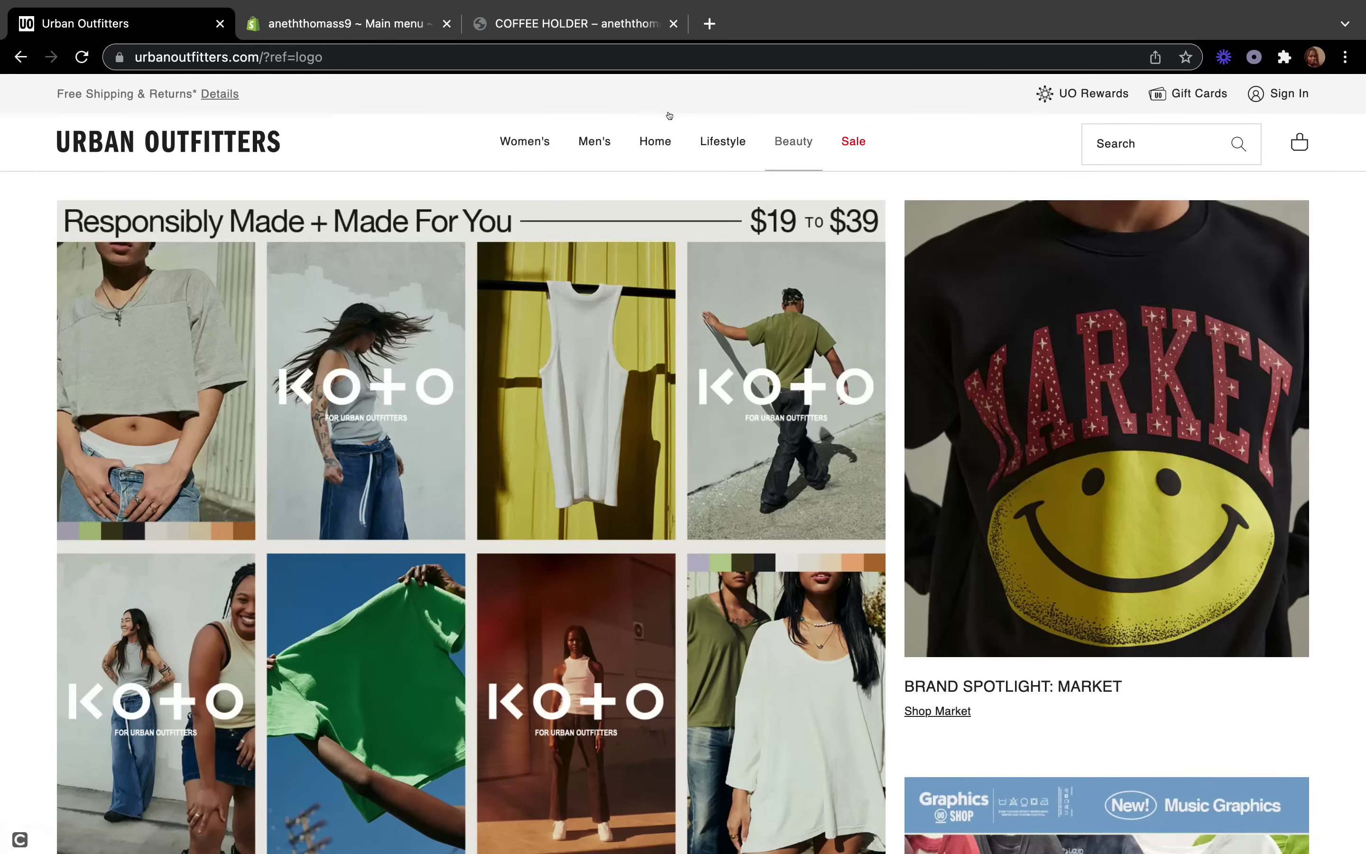
{"action": "mouse_move", "coordinate": [600, 142]}
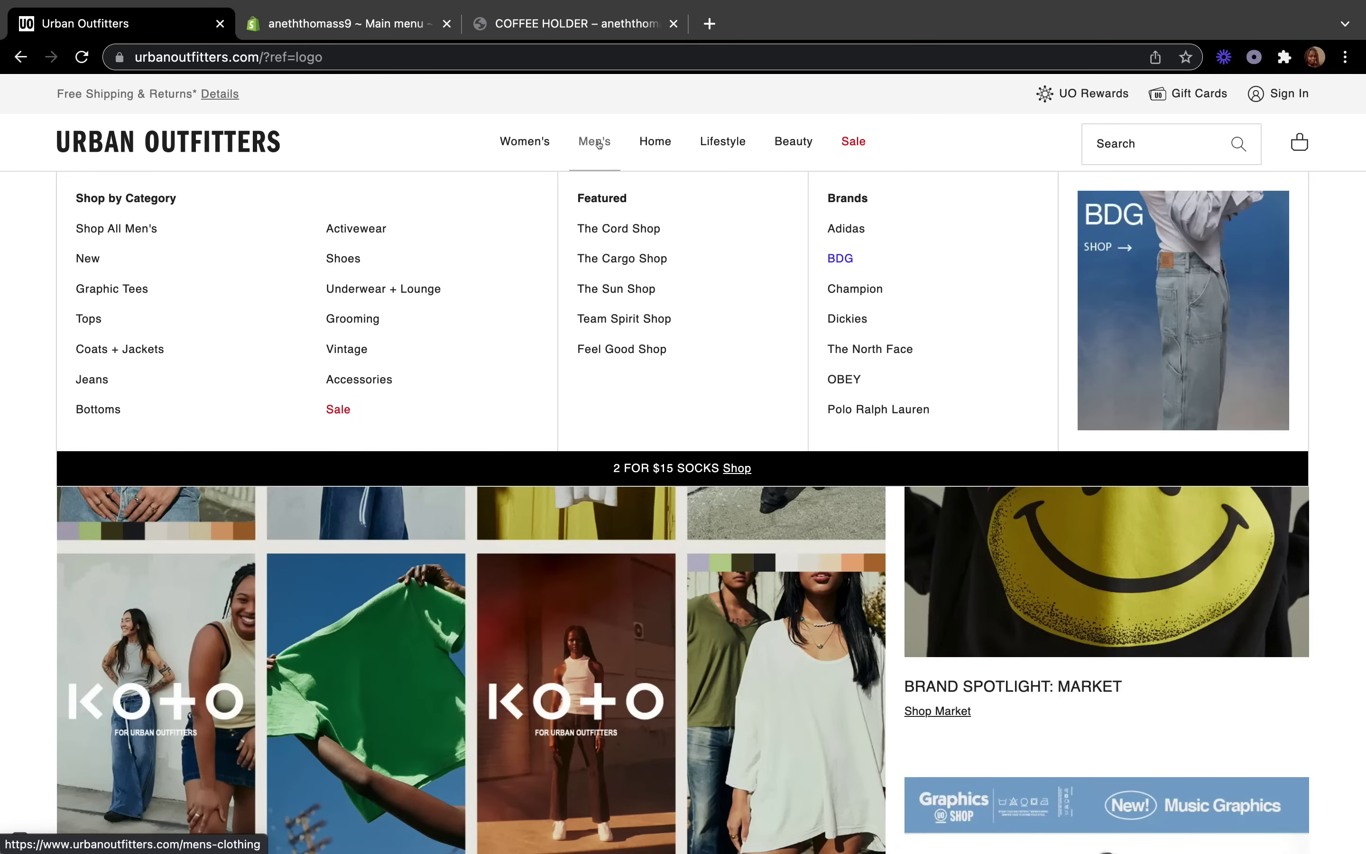
{"action": "mouse_move", "coordinate": [714, 140]}
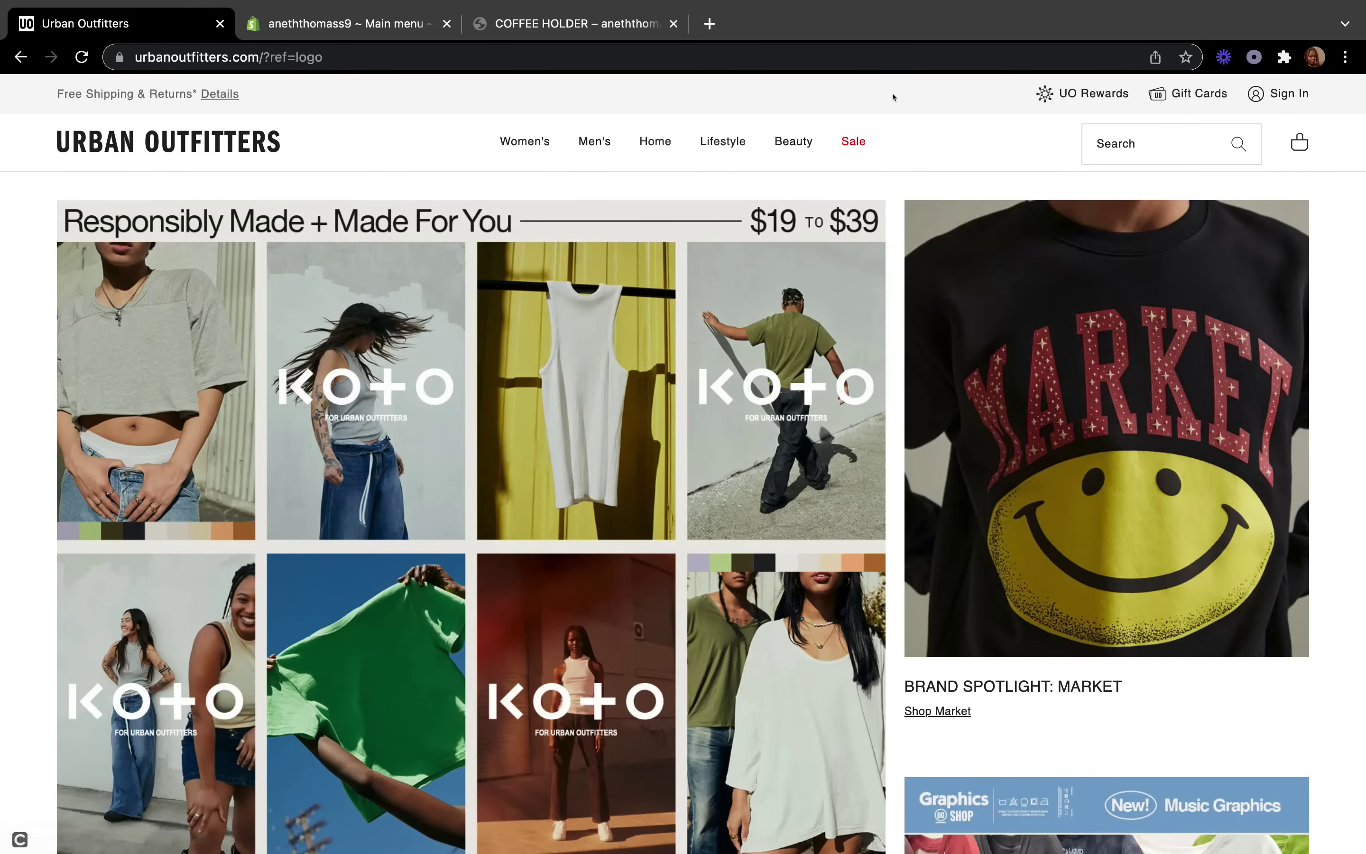
Return to the Main menu editor and start editing the Catalog item
{"action": "left_click", "coordinate": [583, 21]}
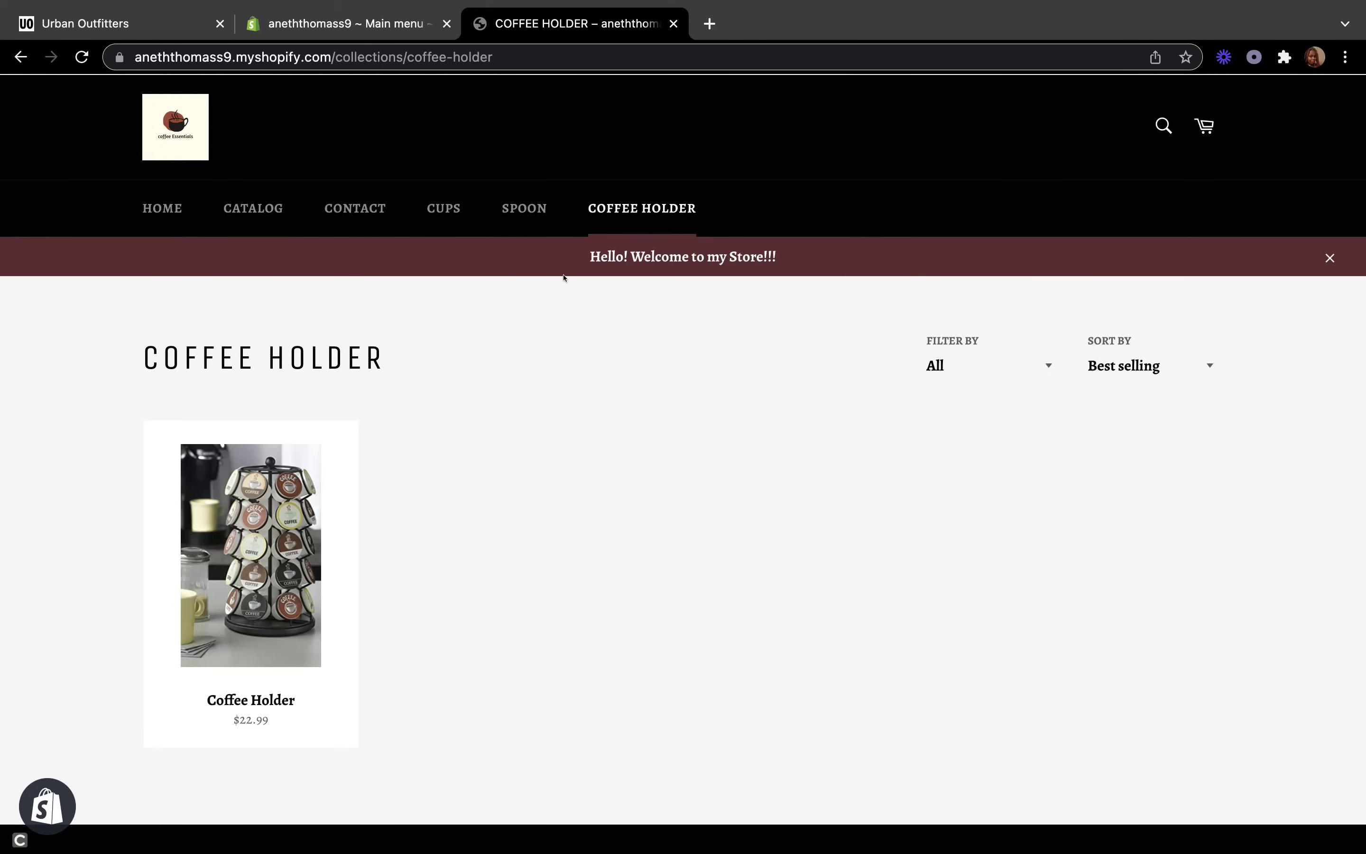
{"action": "left_click", "coordinate": [347, 24]}
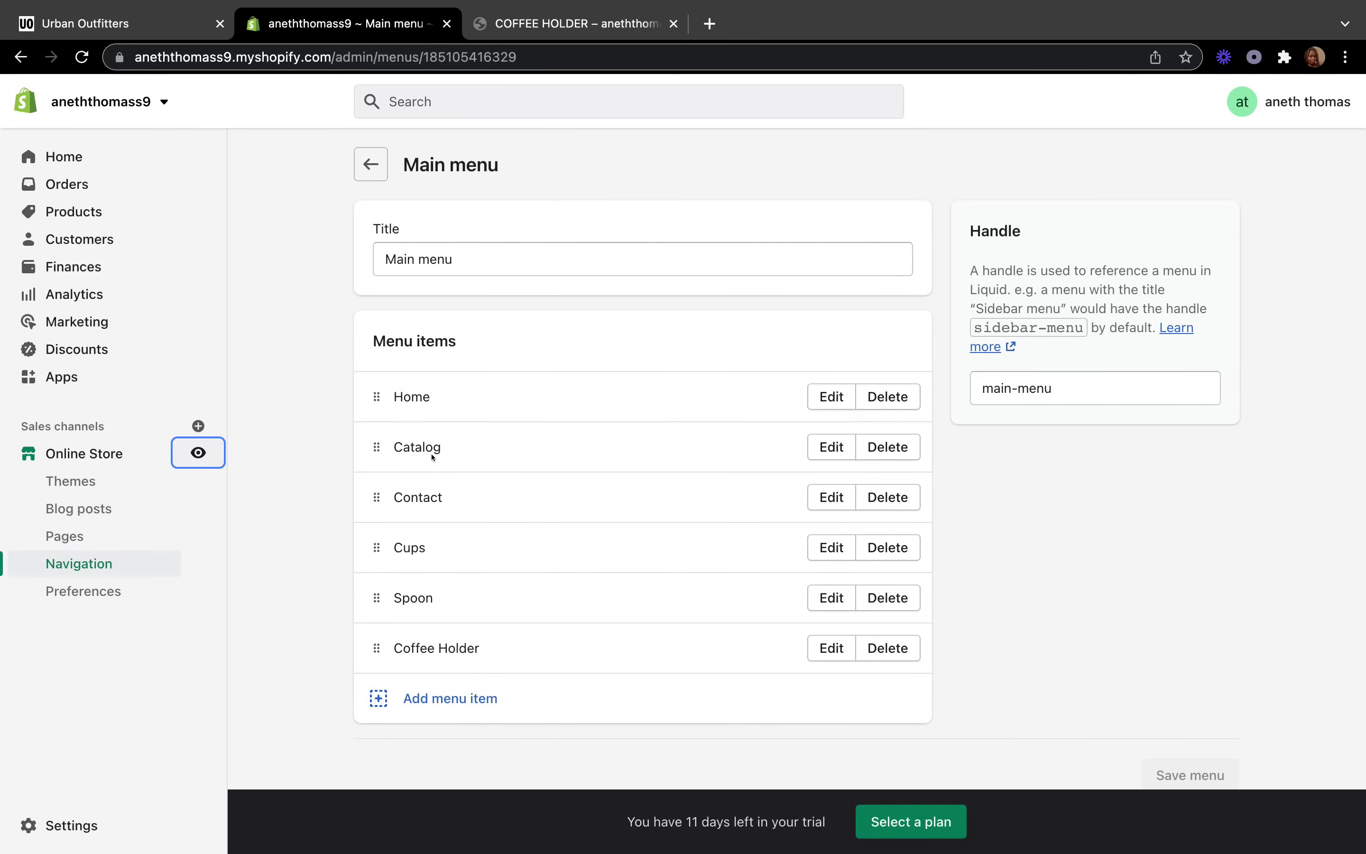
{"action": "left_click", "coordinate": [831, 446]}
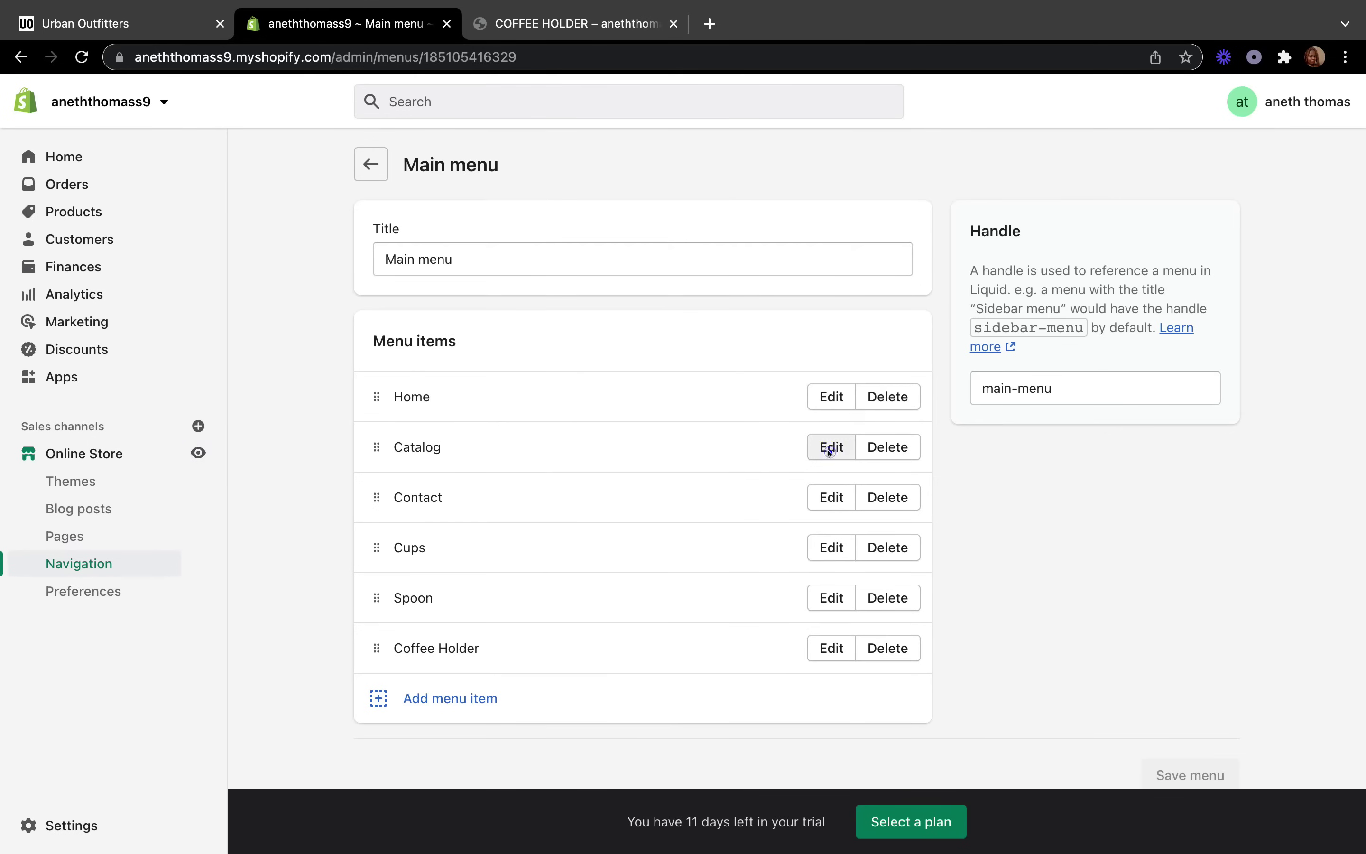
Rename the item to 'All Products', apply it, and save the Main menu
{"action": "key", "text": "BackSpace"}
{"action": "key", "text": "BackSpace"}
{"action": "key", "text": "BackSpace"}
{"action": "key", "text": "BackSpace"}
{"action": "key", "text": "BackSpace"}
{"action": "key", "text": "BackSpace"}
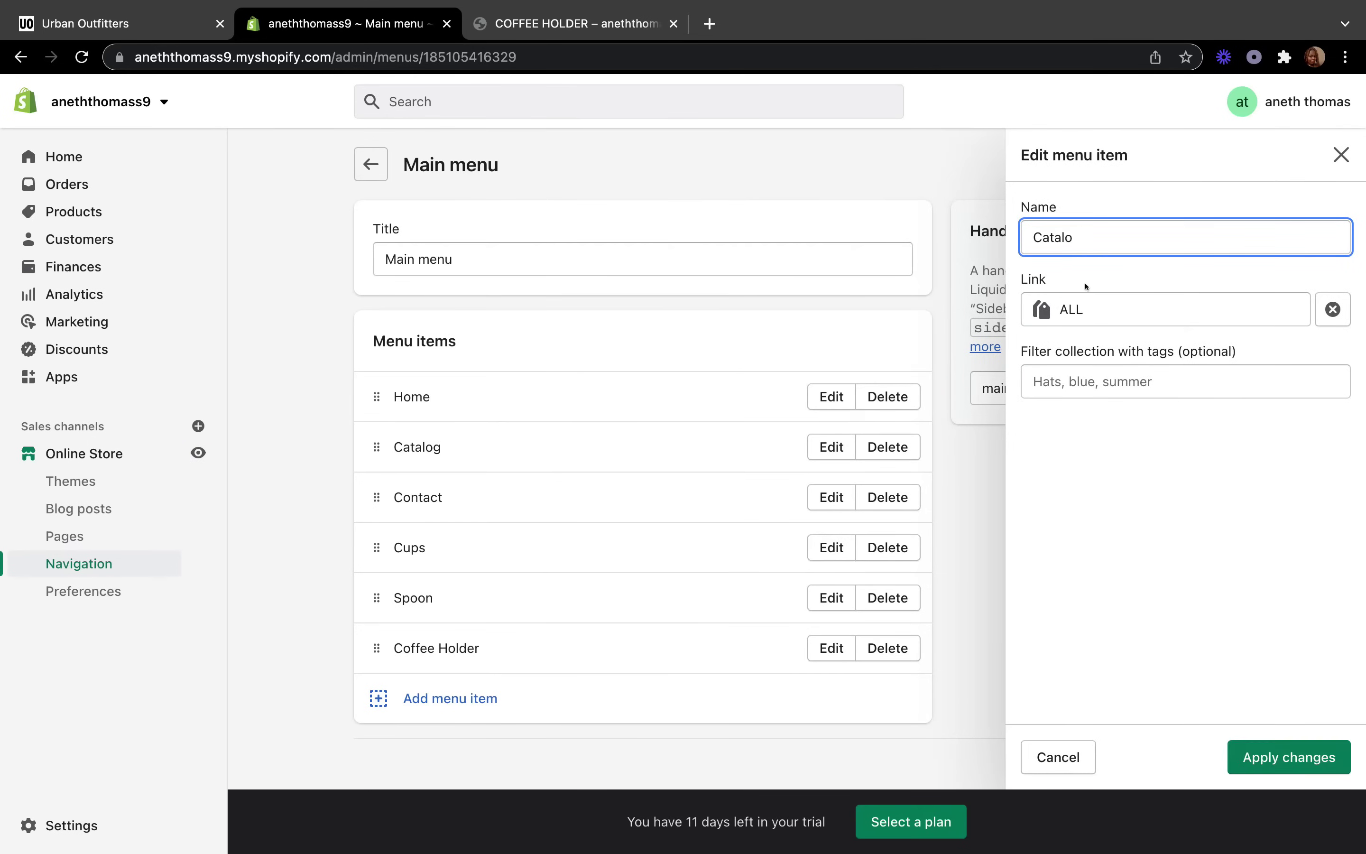
{"action": "key", "text": "BackSpace"}
{"action": "type", "text": "All Peo"}
{"action": "key", "text": "BackSpace"}
{"action": "key", "text": "BackSpace"}
{"action": "type", "text": "roduc"}
{"action": "left_click", "coordinate": [1206, 524]}
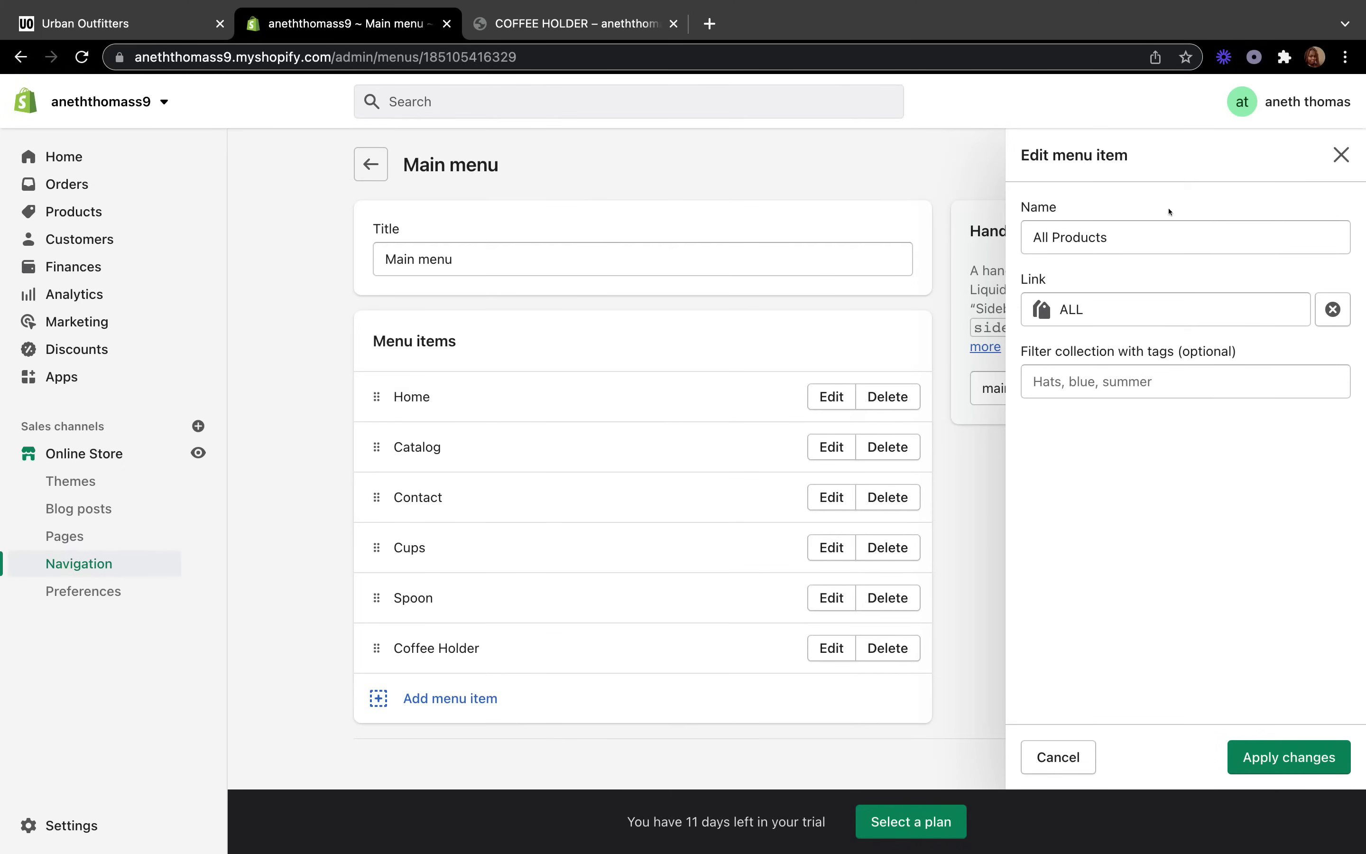
{"action": "left_click", "coordinate": [1300, 752]}
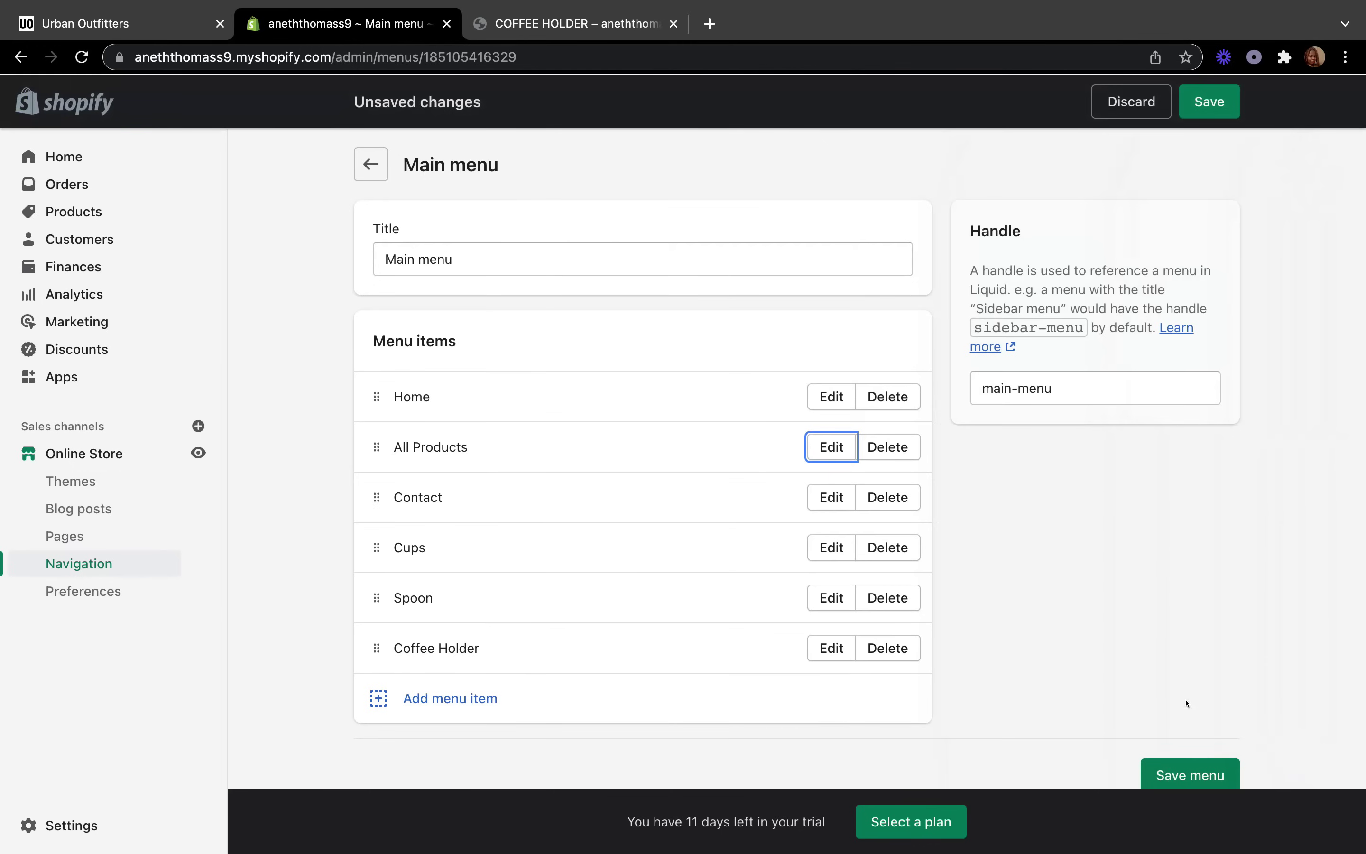
{"action": "left_click", "coordinate": [1207, 100]}
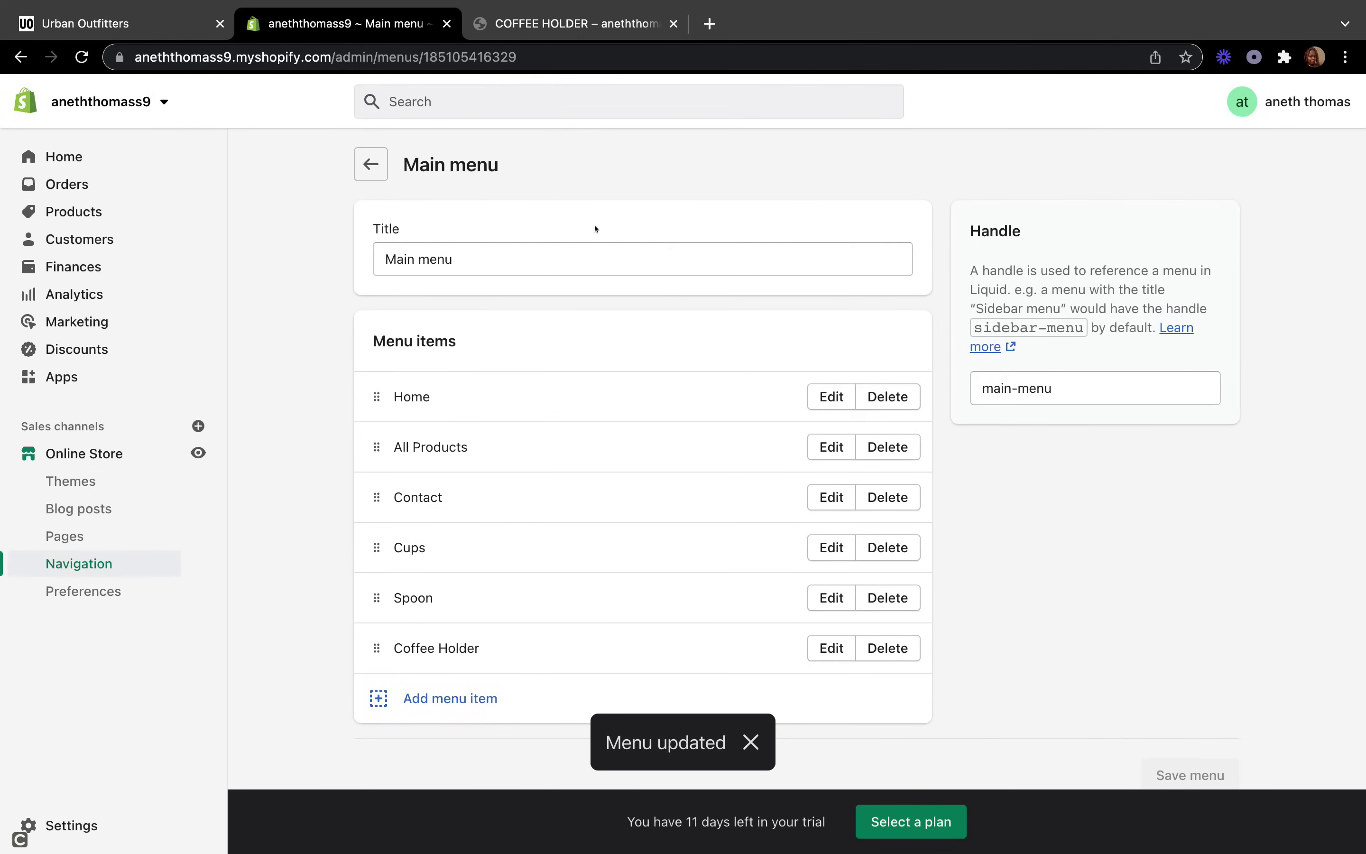
{"action": "left_click", "coordinate": [576, 26]}
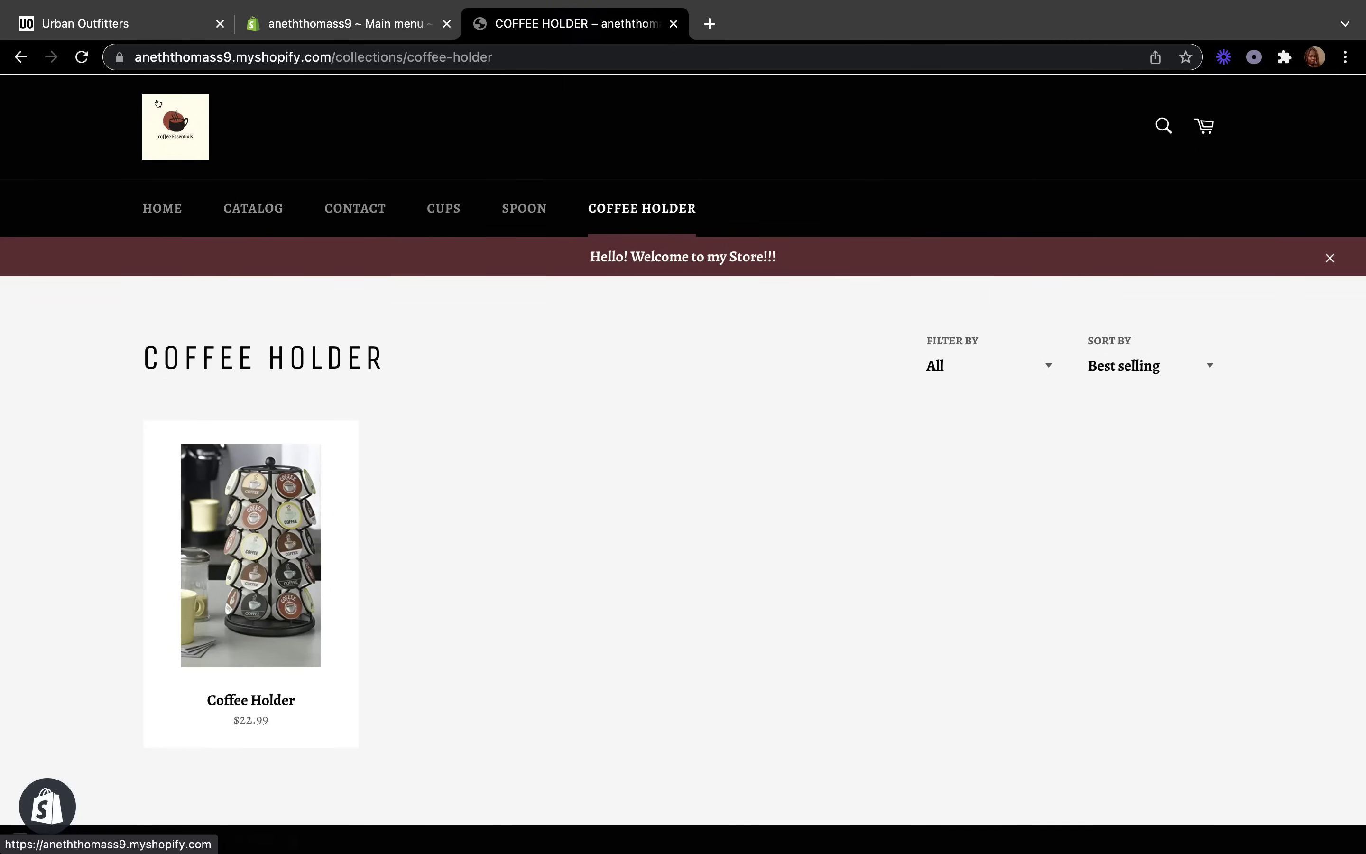
Refresh the storefront and open the ALL PRODUCTS link to view the All collection page
{"action": "left_click", "coordinate": [82, 57]}
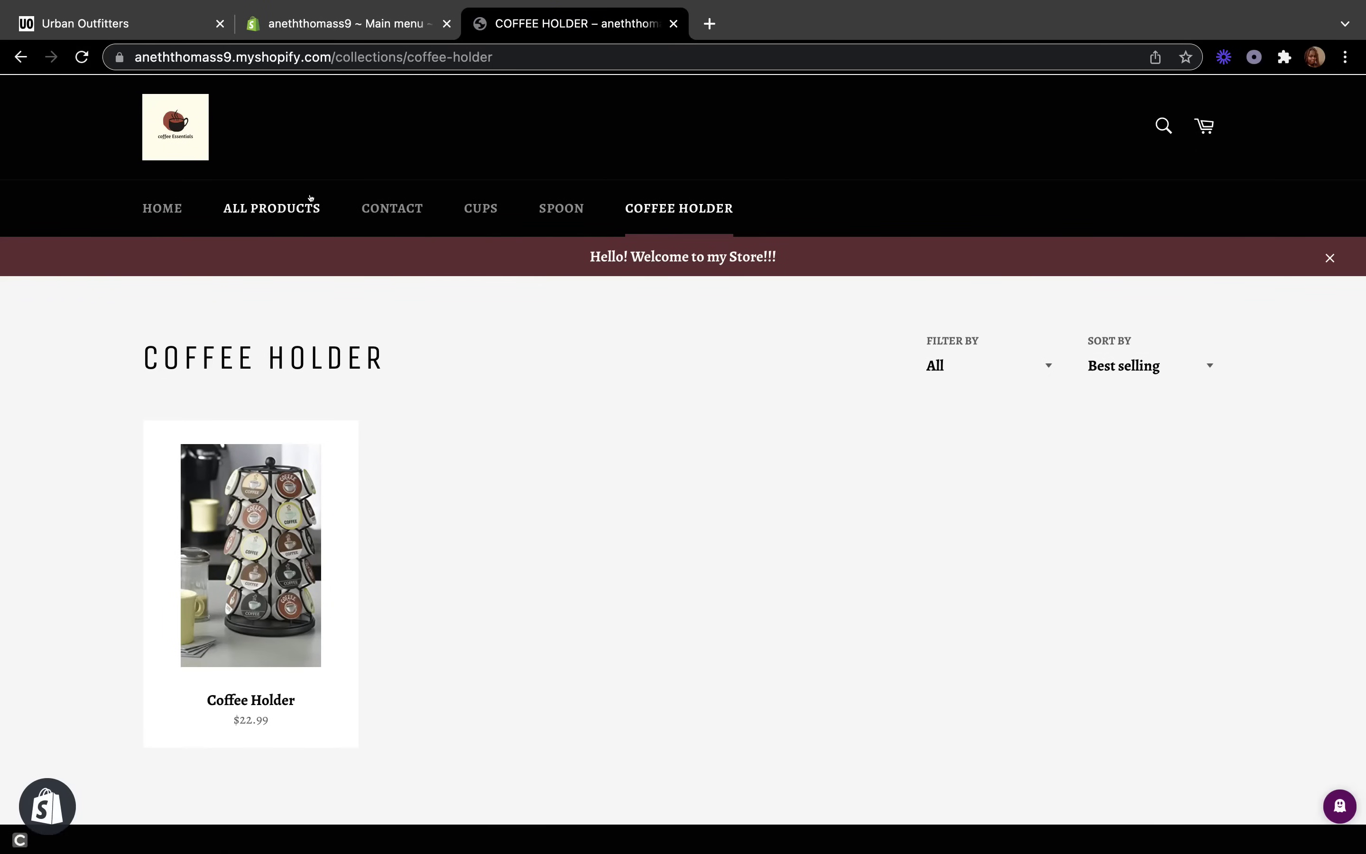
{"action": "left_click", "coordinate": [254, 207]}
{"action": "scroll", "coordinate": [350, 440], "scroll_direction": "down", "scroll_amount": 3}
{"action": "scroll", "coordinate": [350, 440], "scroll_direction": "up", "scroll_amount": 3}
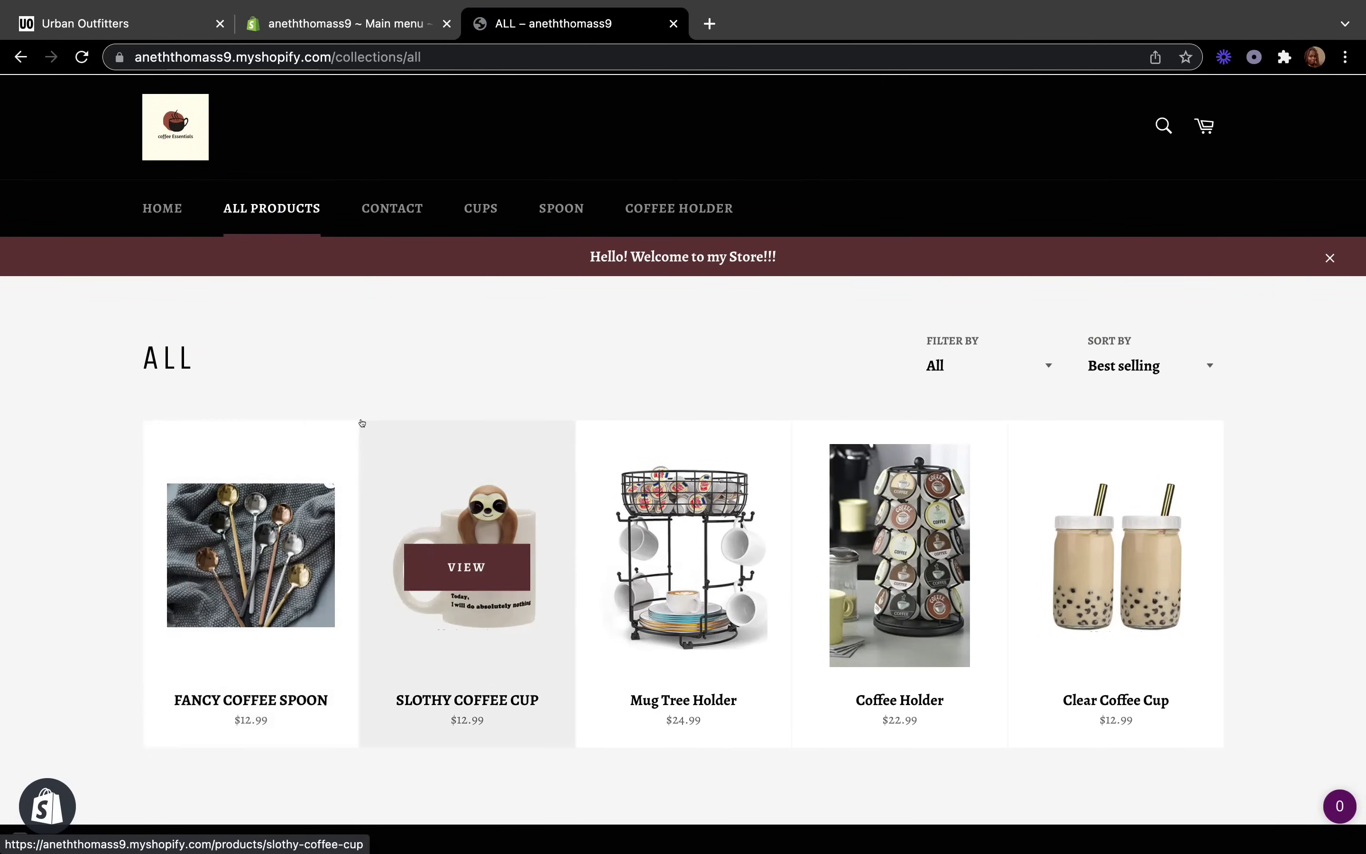
{"action": "key", "text": "ctrl+shift+Tab"}
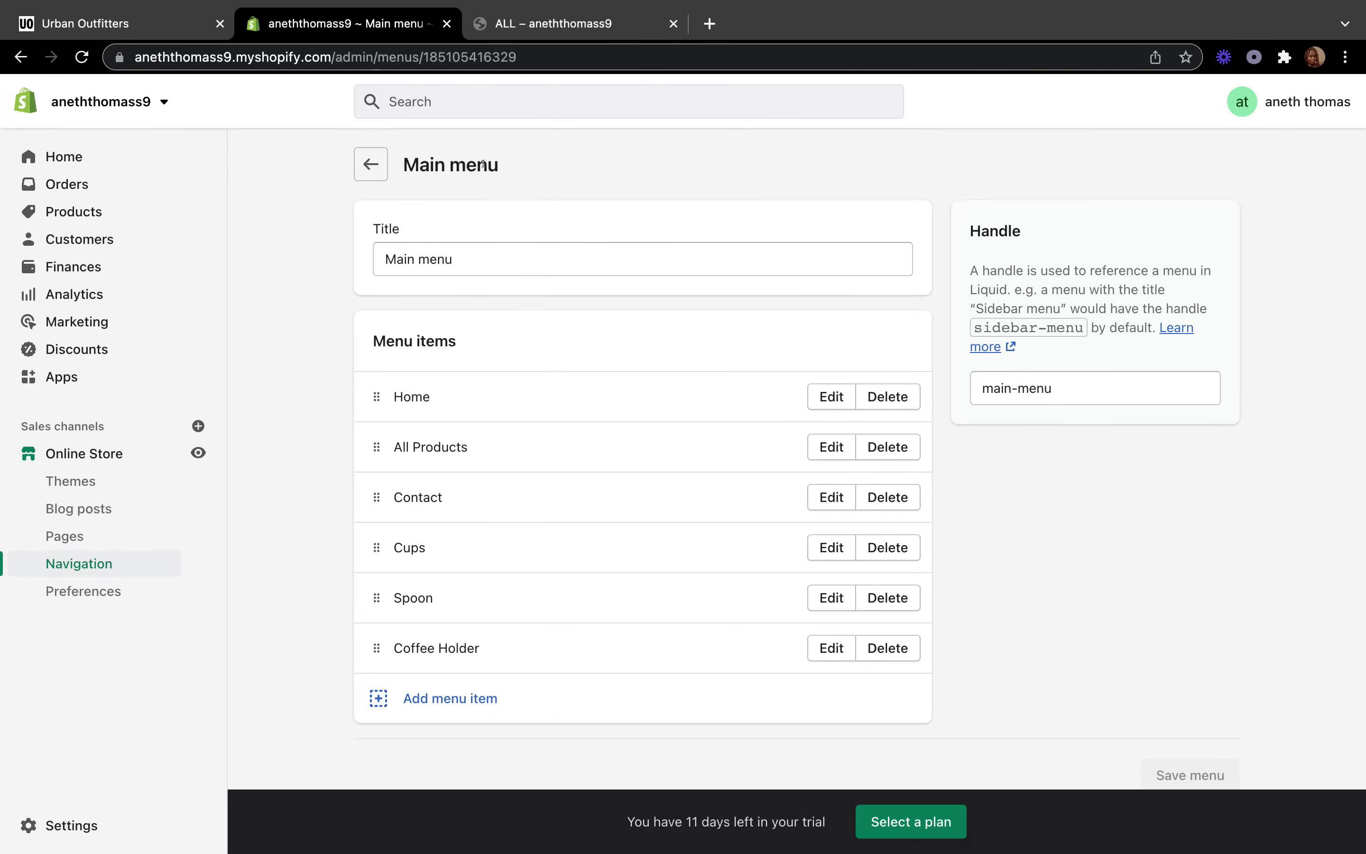
{"action": "left_click", "coordinate": [556, 24]}
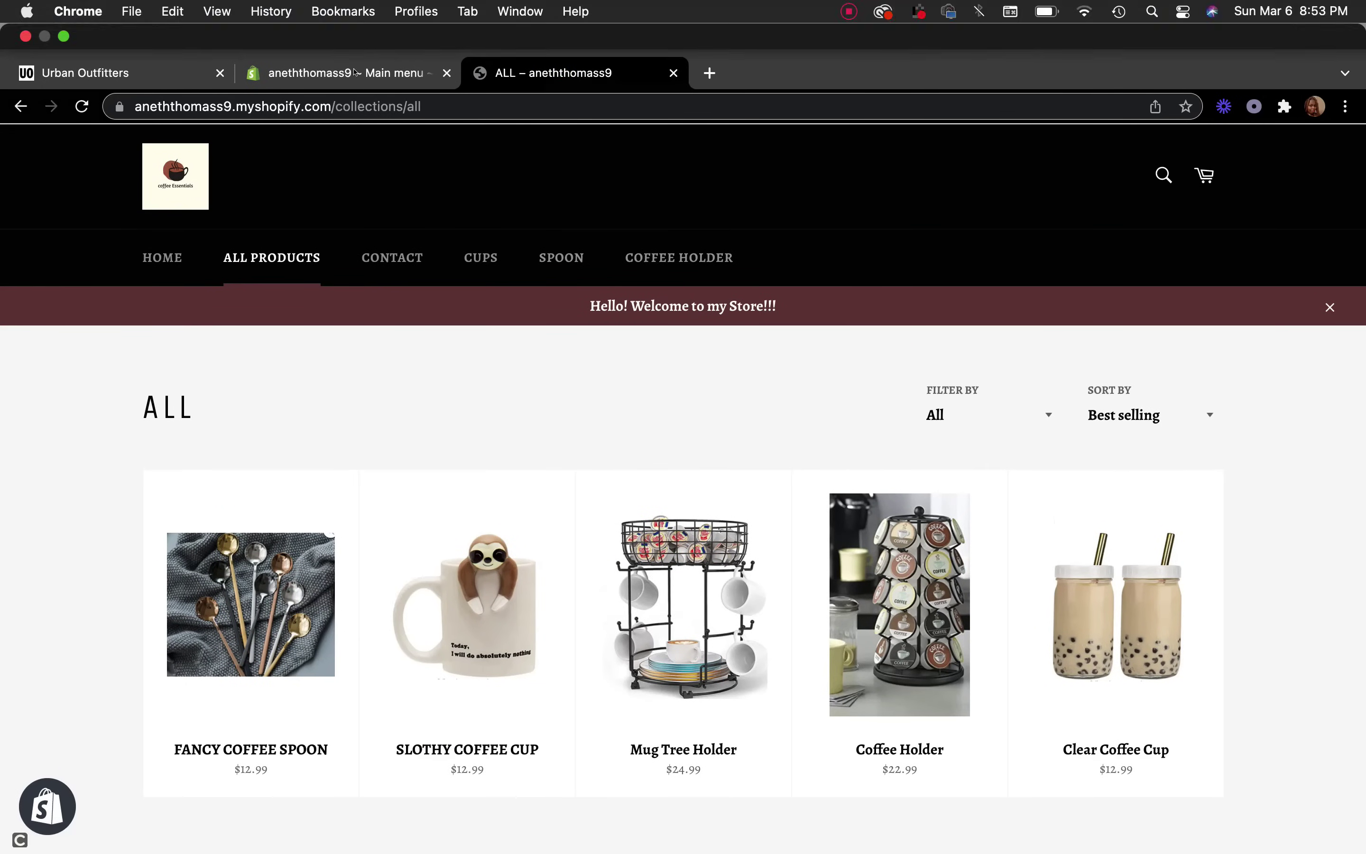
Drag Contact to the bottom and Coffee Holder below All Products in the Main menu, then save
{"action": "left_click", "coordinate": [354, 72]}
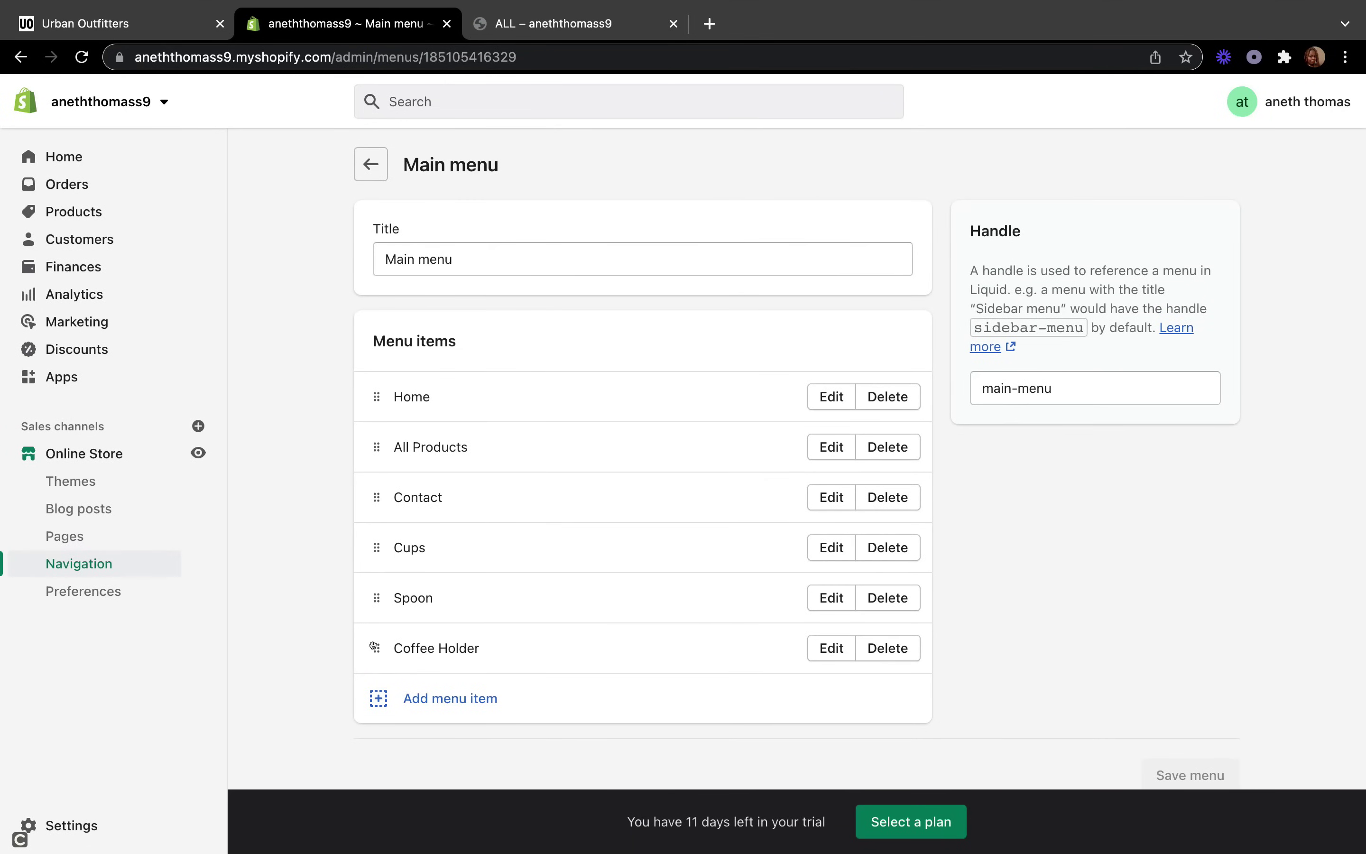
{"action": "left_click_drag", "start_coordinate": [371, 492], "coordinate": [380, 625]}
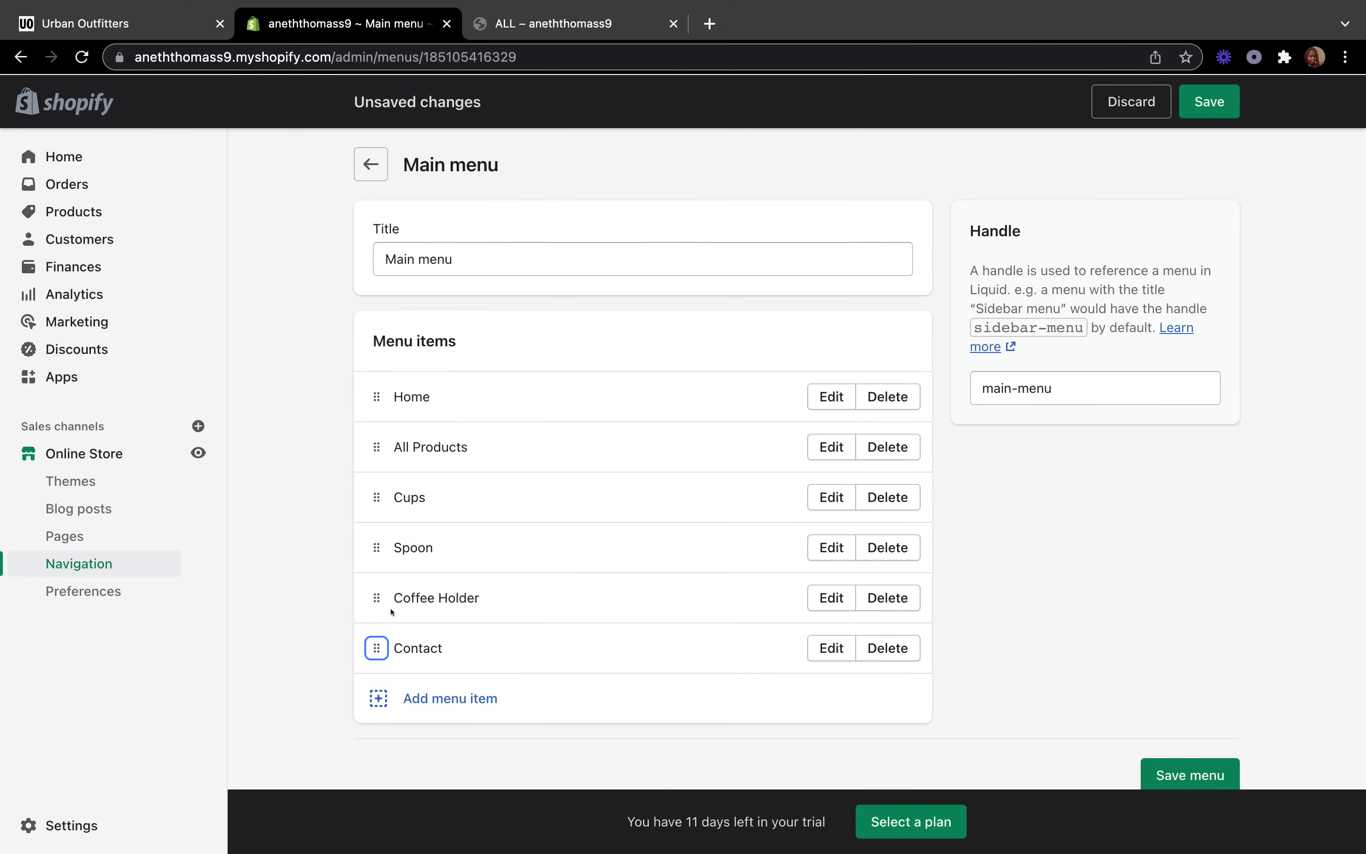
{"action": "left_click_drag", "start_coordinate": [372, 595], "coordinate": [372, 508]}
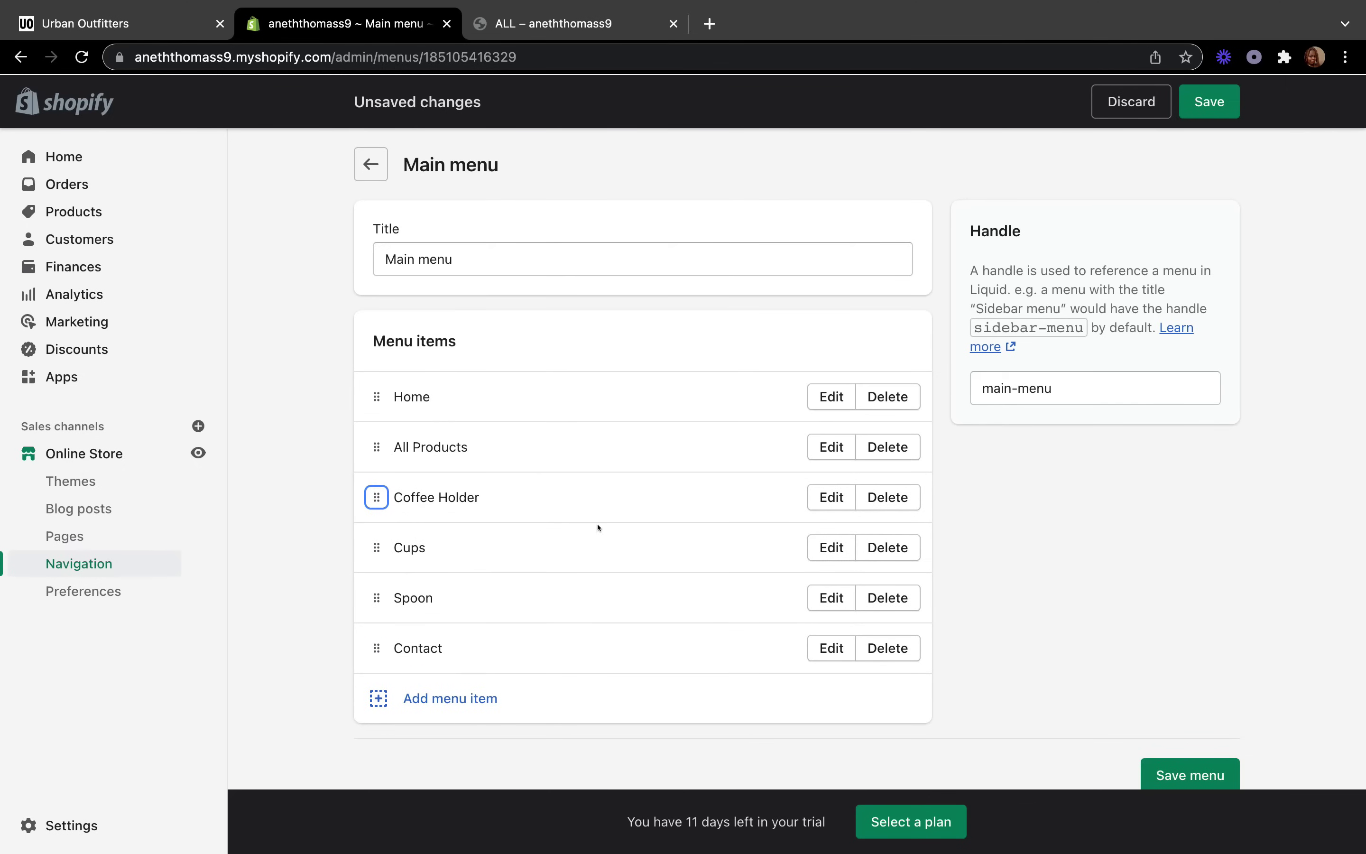
{"action": "left_click", "coordinate": [1213, 107]}
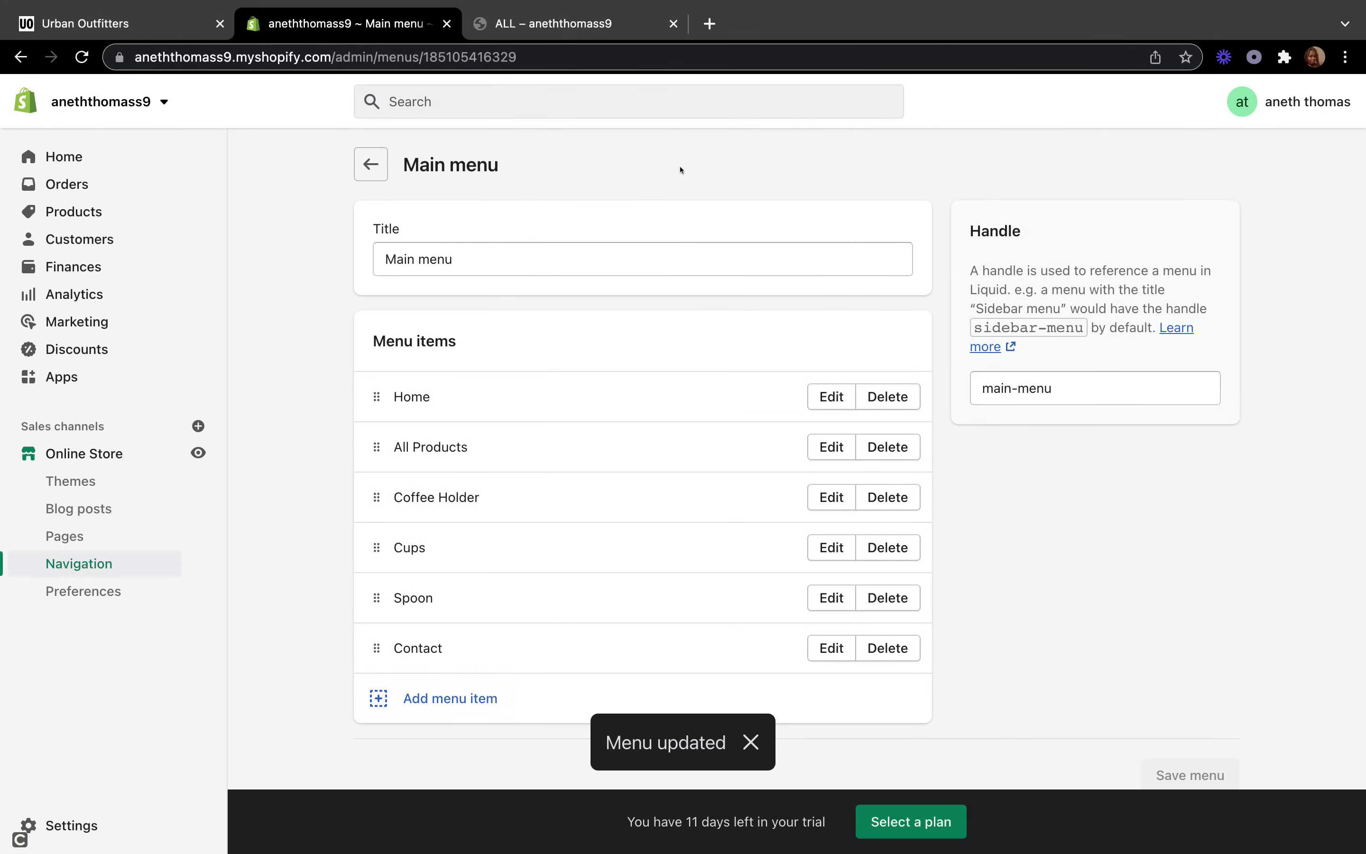
{"action": "left_click", "coordinate": [564, 23]}
Check the storefront home page's reordered navigation and scroll down to its footer menu
{"action": "left_click", "coordinate": [200, 155]}
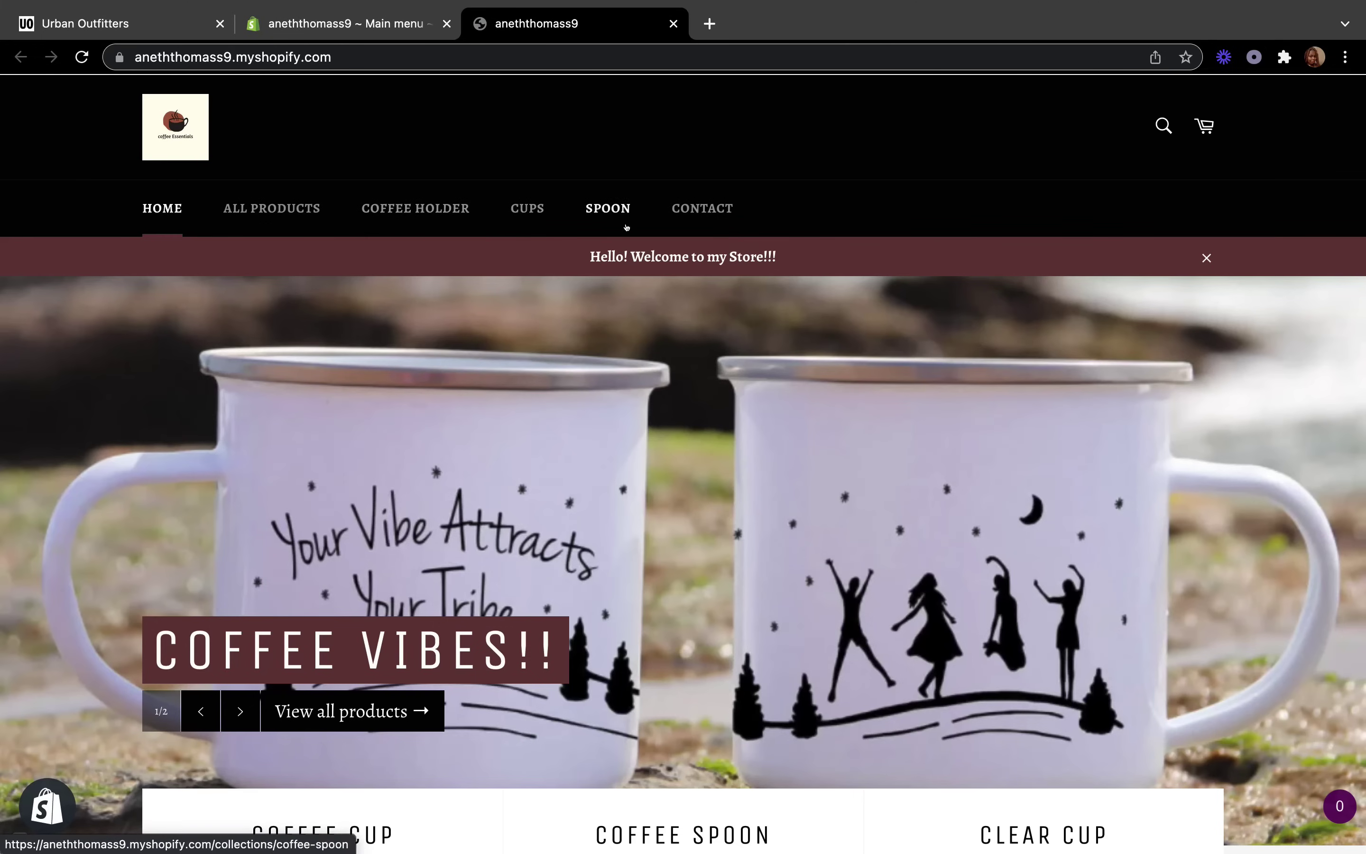
{"action": "left_click", "coordinate": [344, 23]}
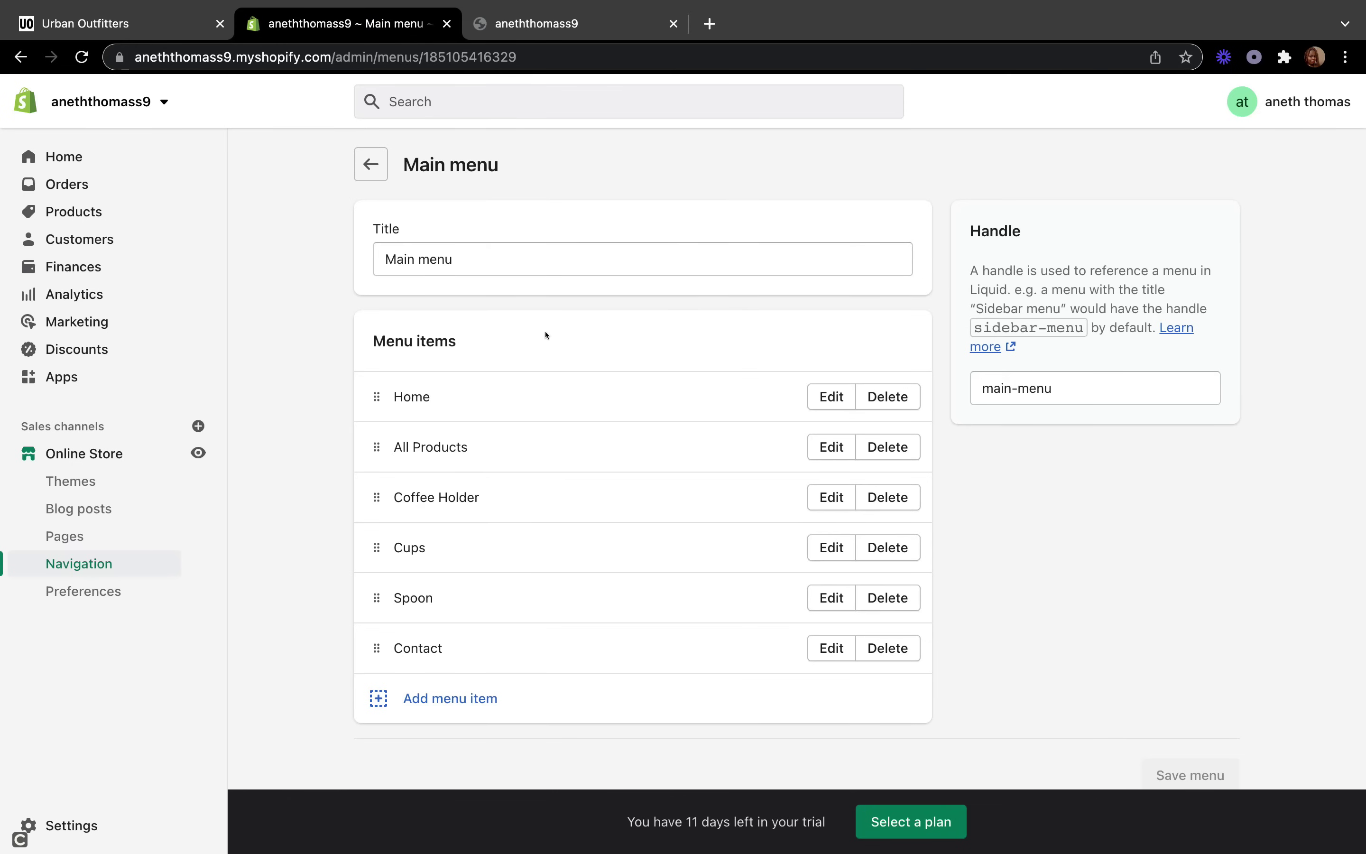
{"action": "left_click", "coordinate": [555, 24]}
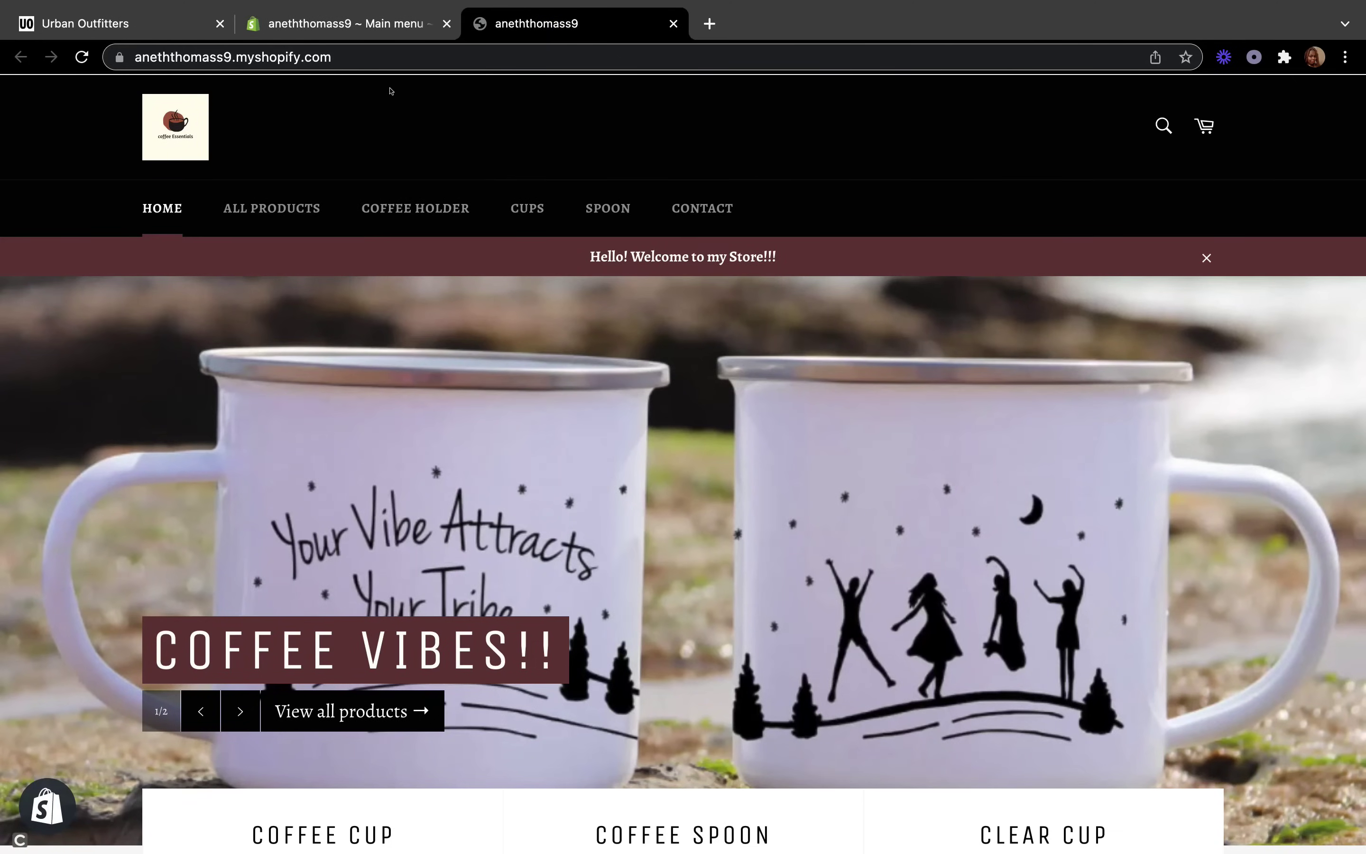
{"action": "scroll", "coordinate": [401, 364], "scroll_direction": "down", "scroll_amount": 20}
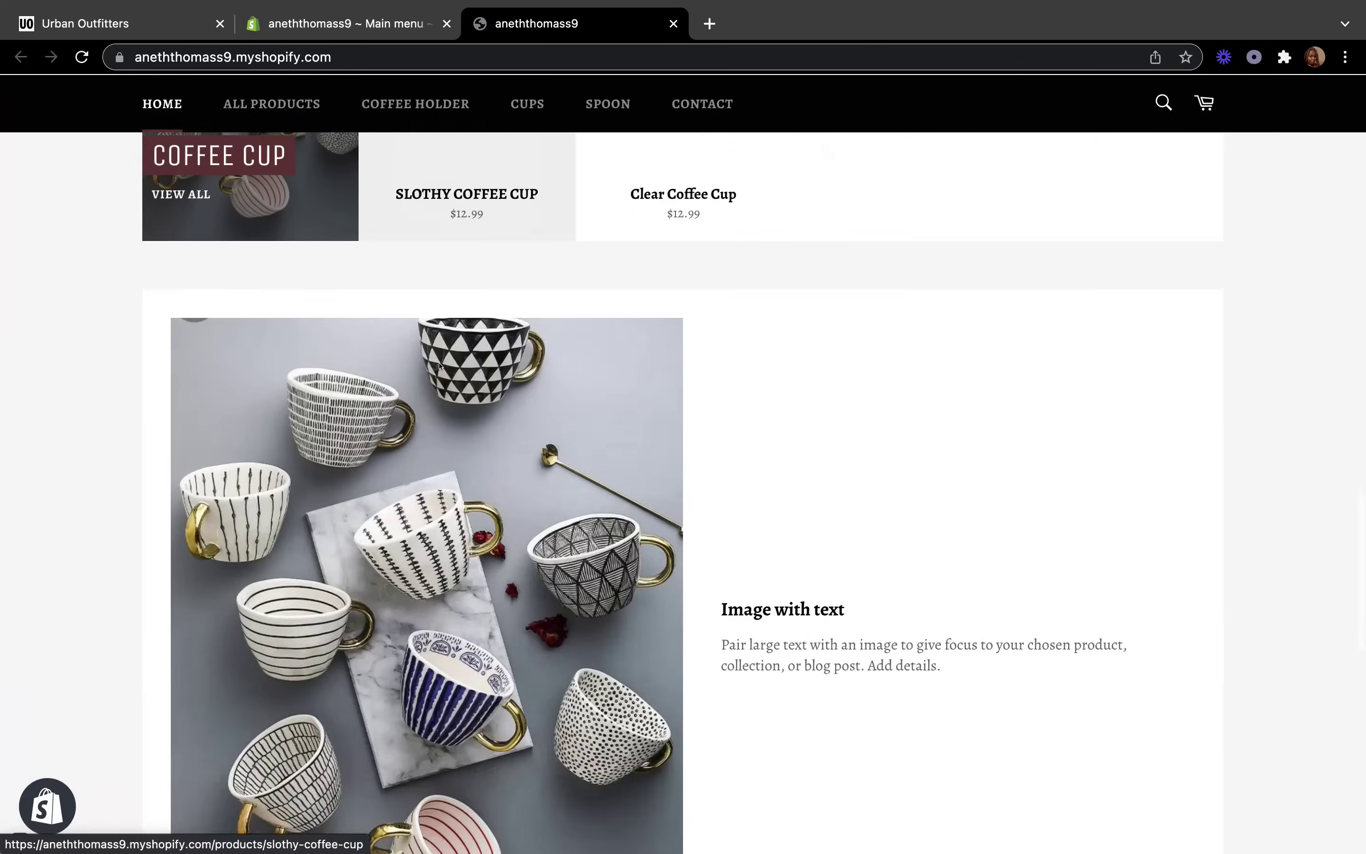
{"action": "scroll", "coordinate": [439, 366], "scroll_direction": "down", "scroll_amount": 2}
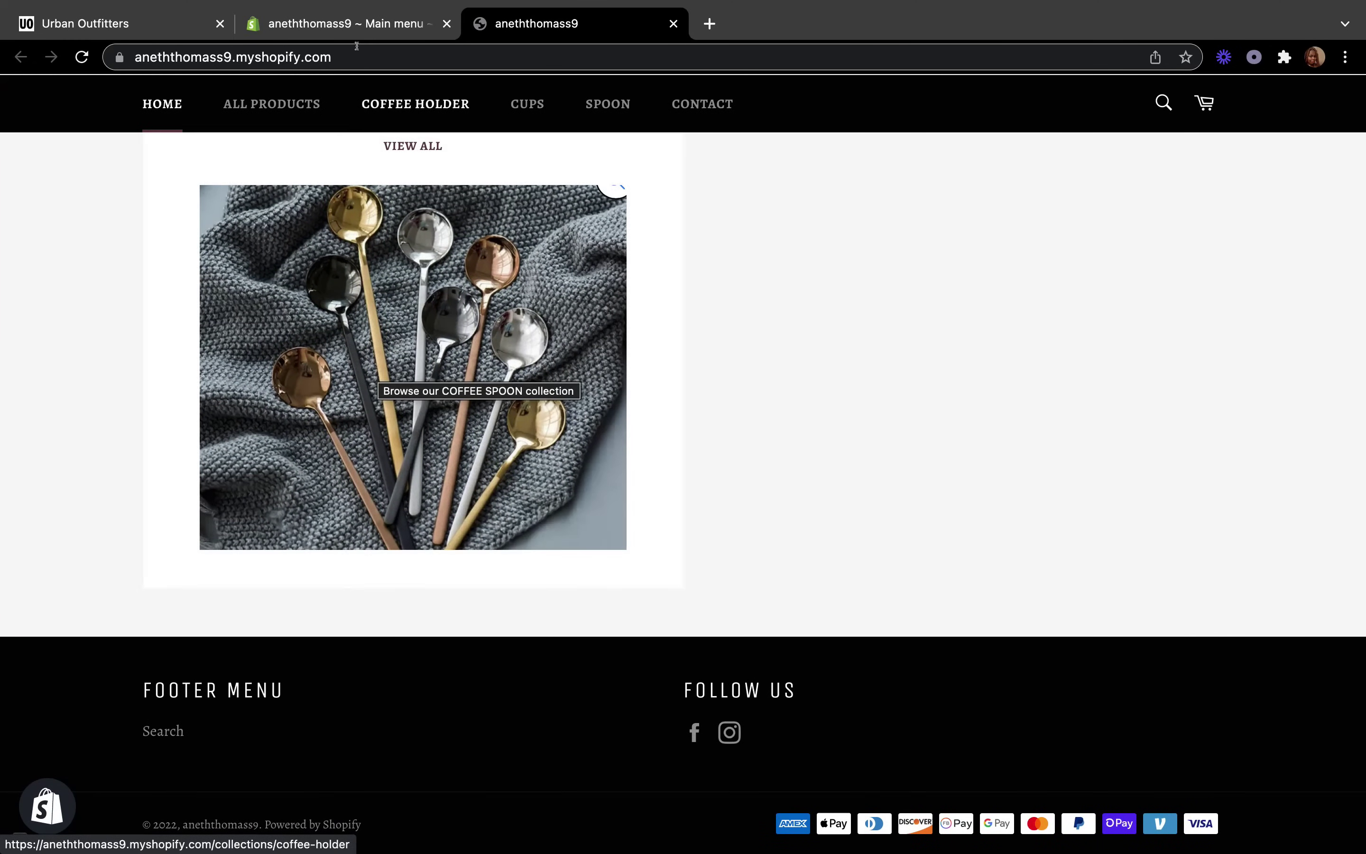
{"action": "left_click", "coordinate": [355, 23]}
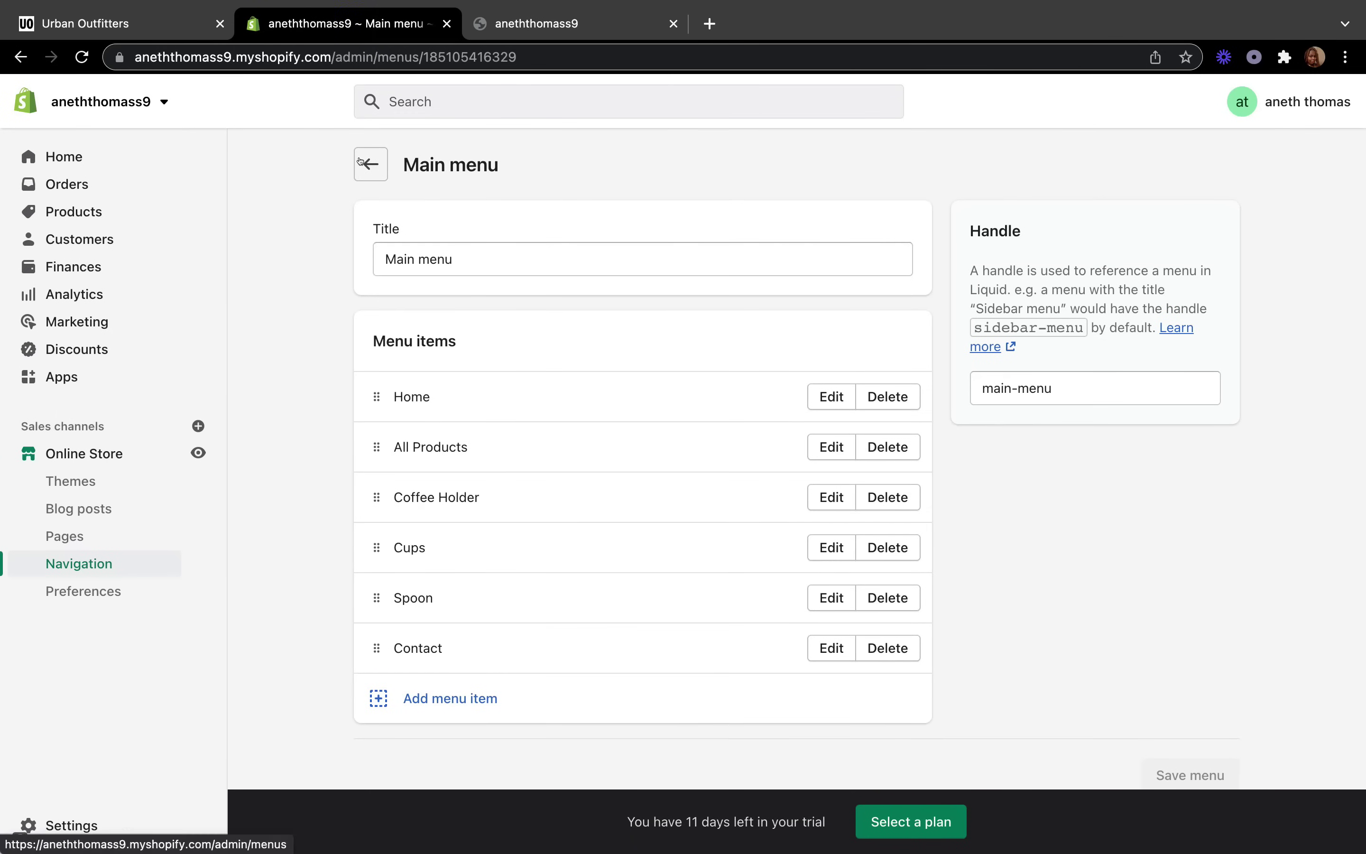
Open the Footer menu editor and confirm the storefront footer's only link is Search
{"action": "left_click", "coordinate": [365, 161]}
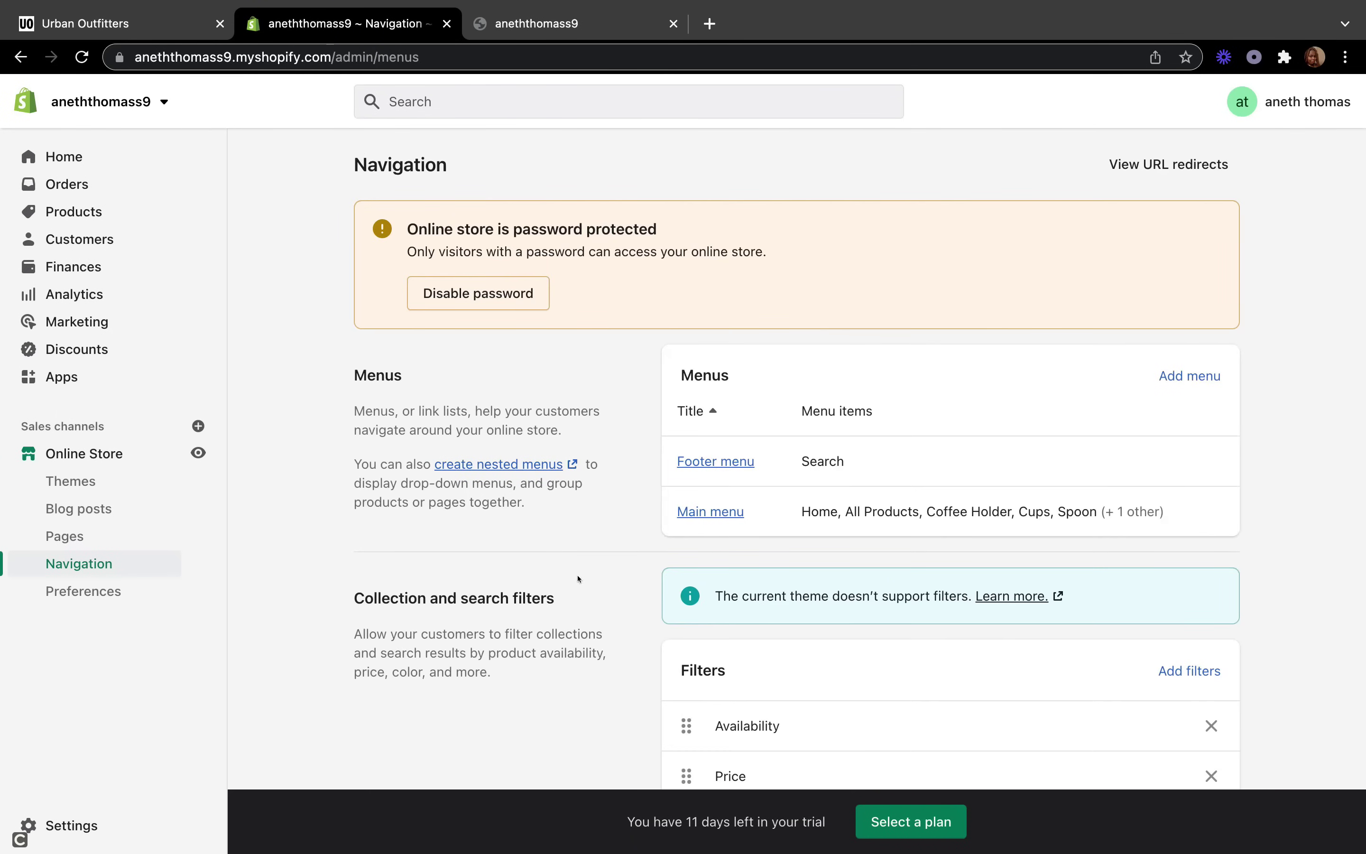
{"action": "left_click", "coordinate": [705, 459]}
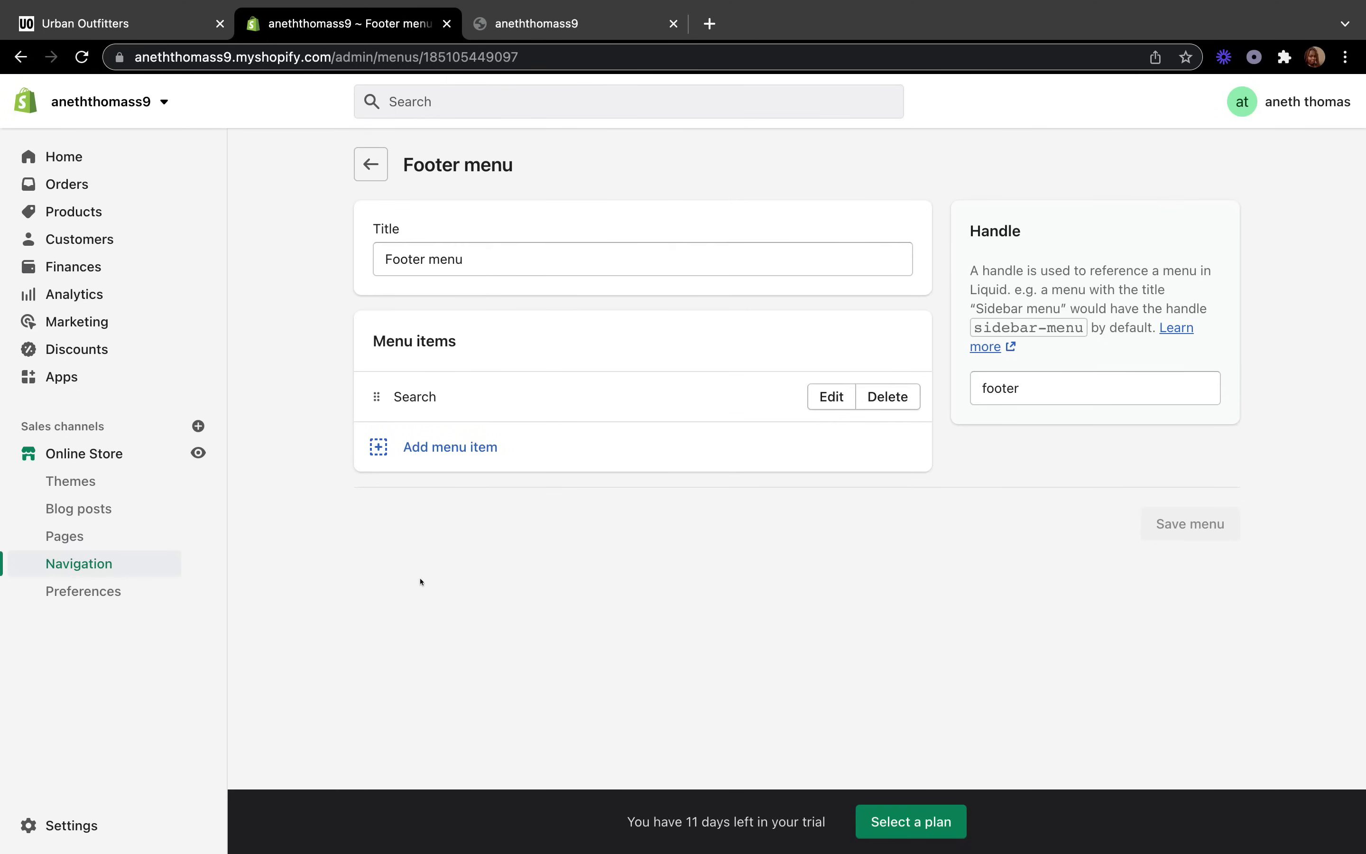
{"action": "left_click", "coordinate": [577, 23]}
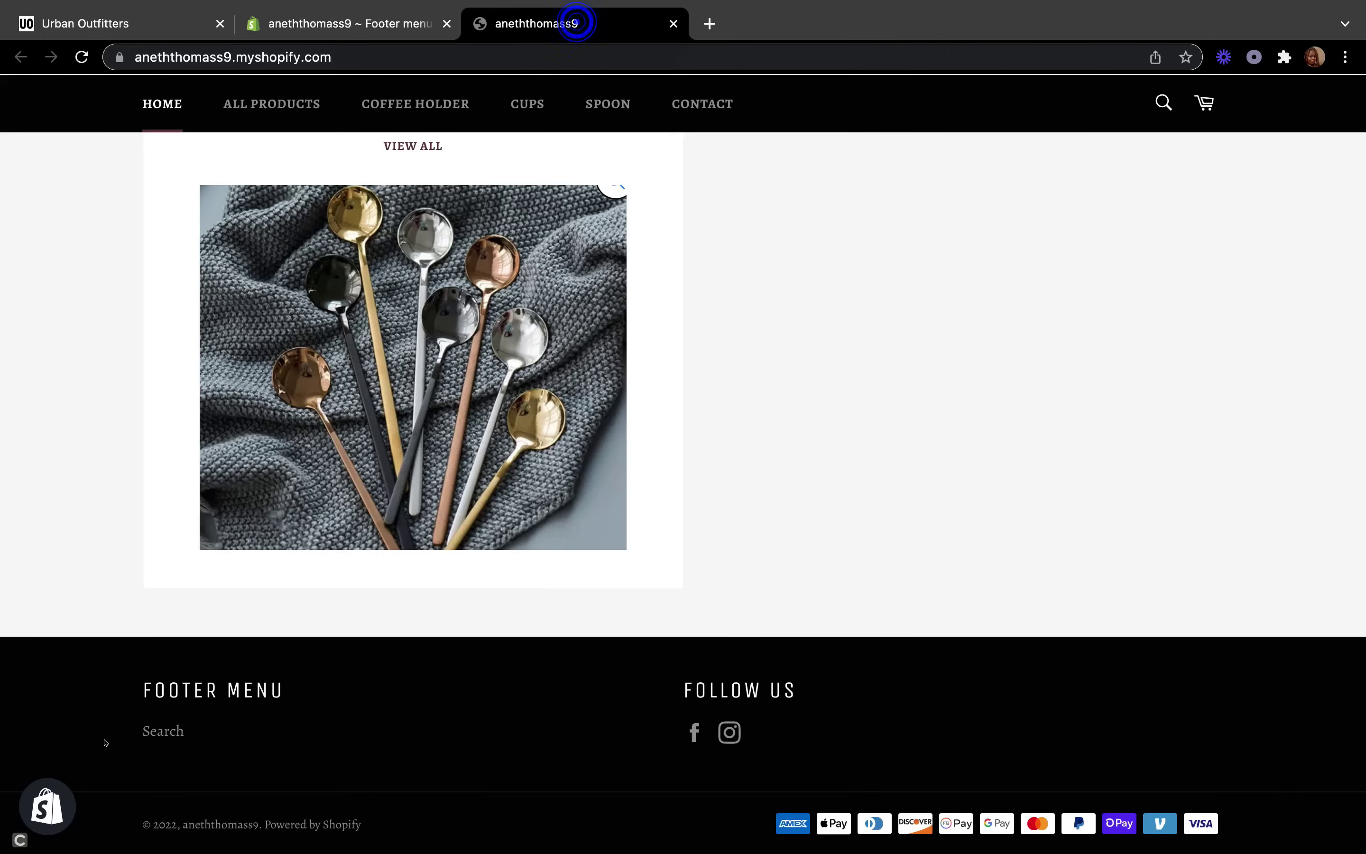
{"action": "left_click", "coordinate": [150, 734]}
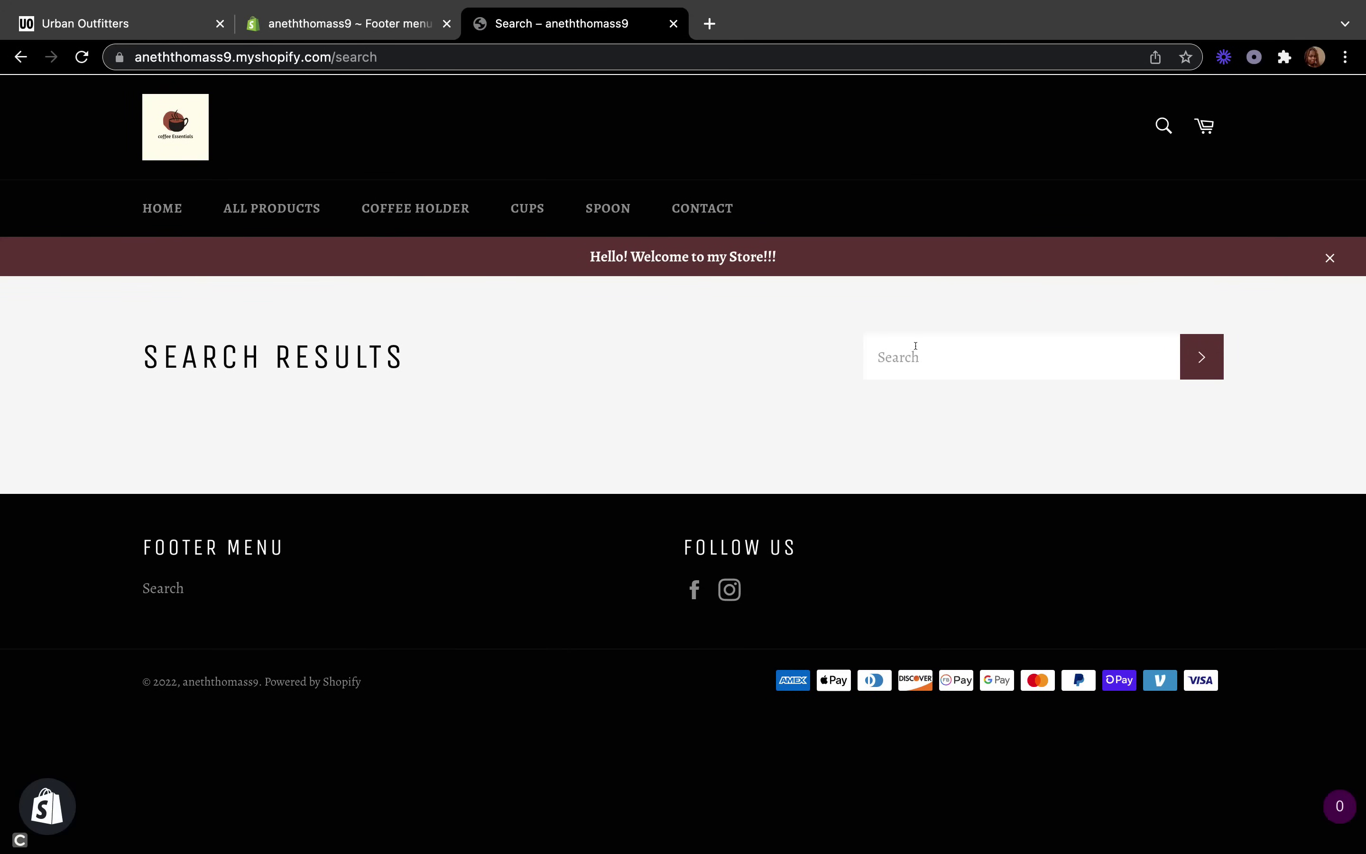
{"action": "left_click", "coordinate": [354, 23]}
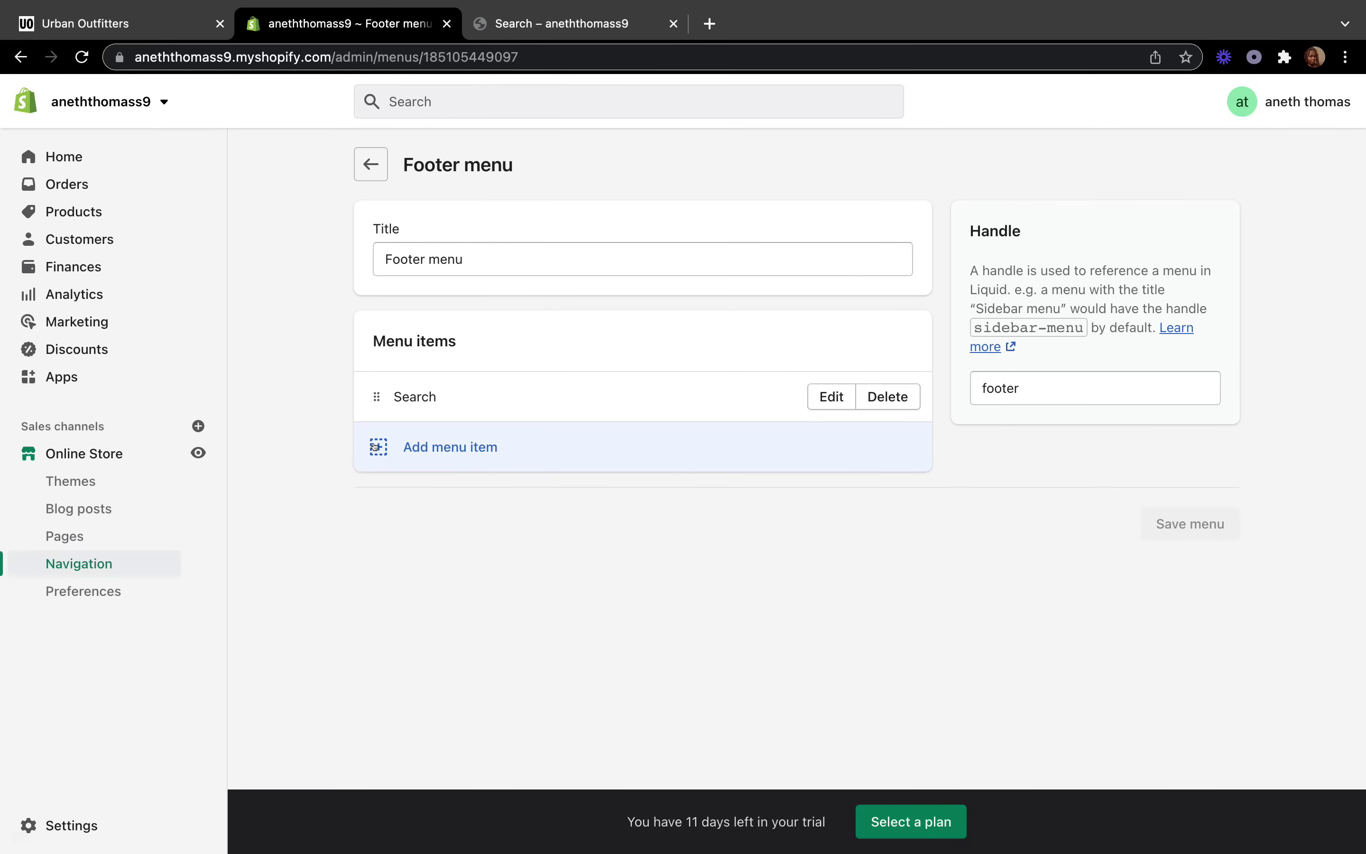
Add a 'Contact Us' footer menu item linked to Pages > Contact and save the menu
{"action": "left_click", "coordinate": [369, 446]}
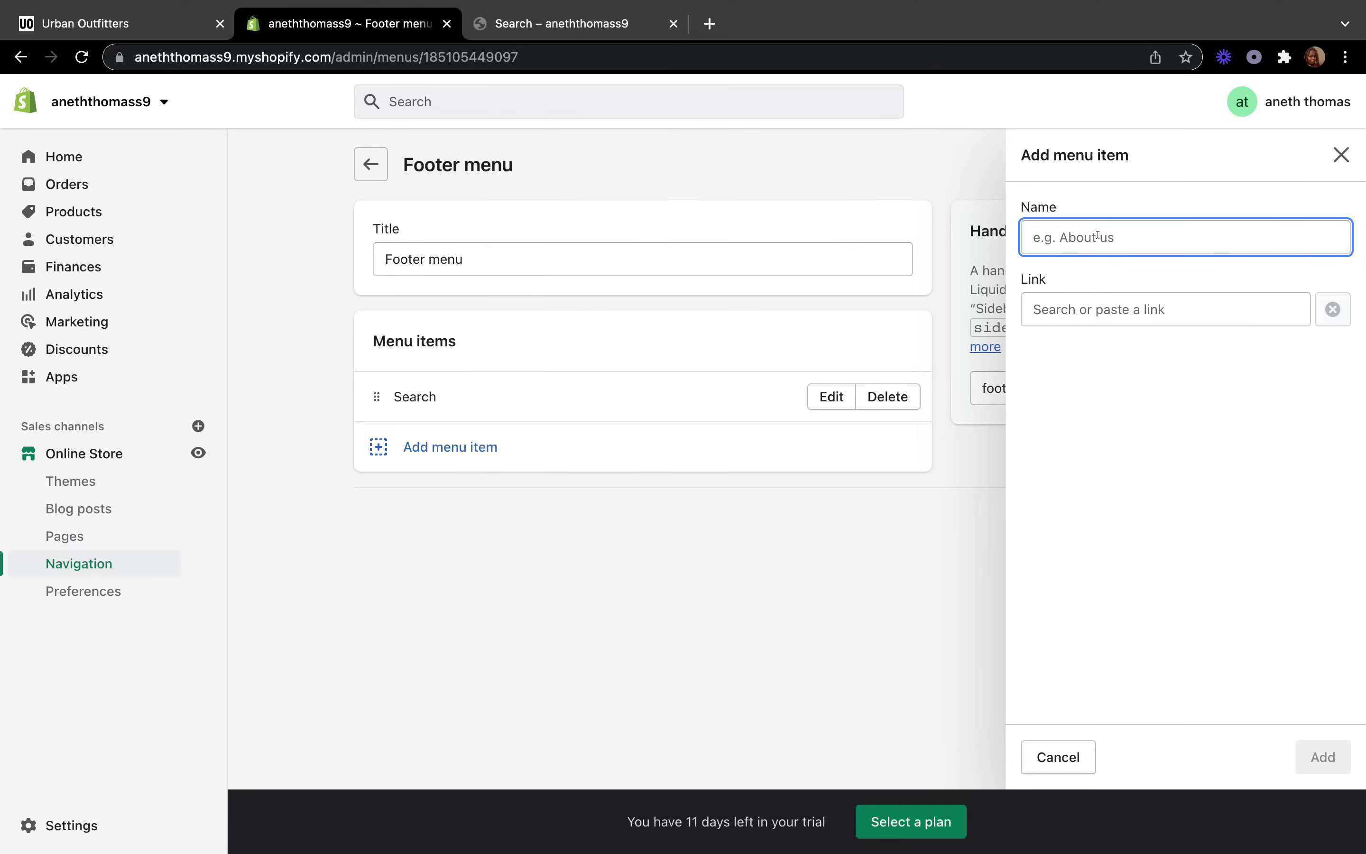
{"action": "type", "text": "C"}
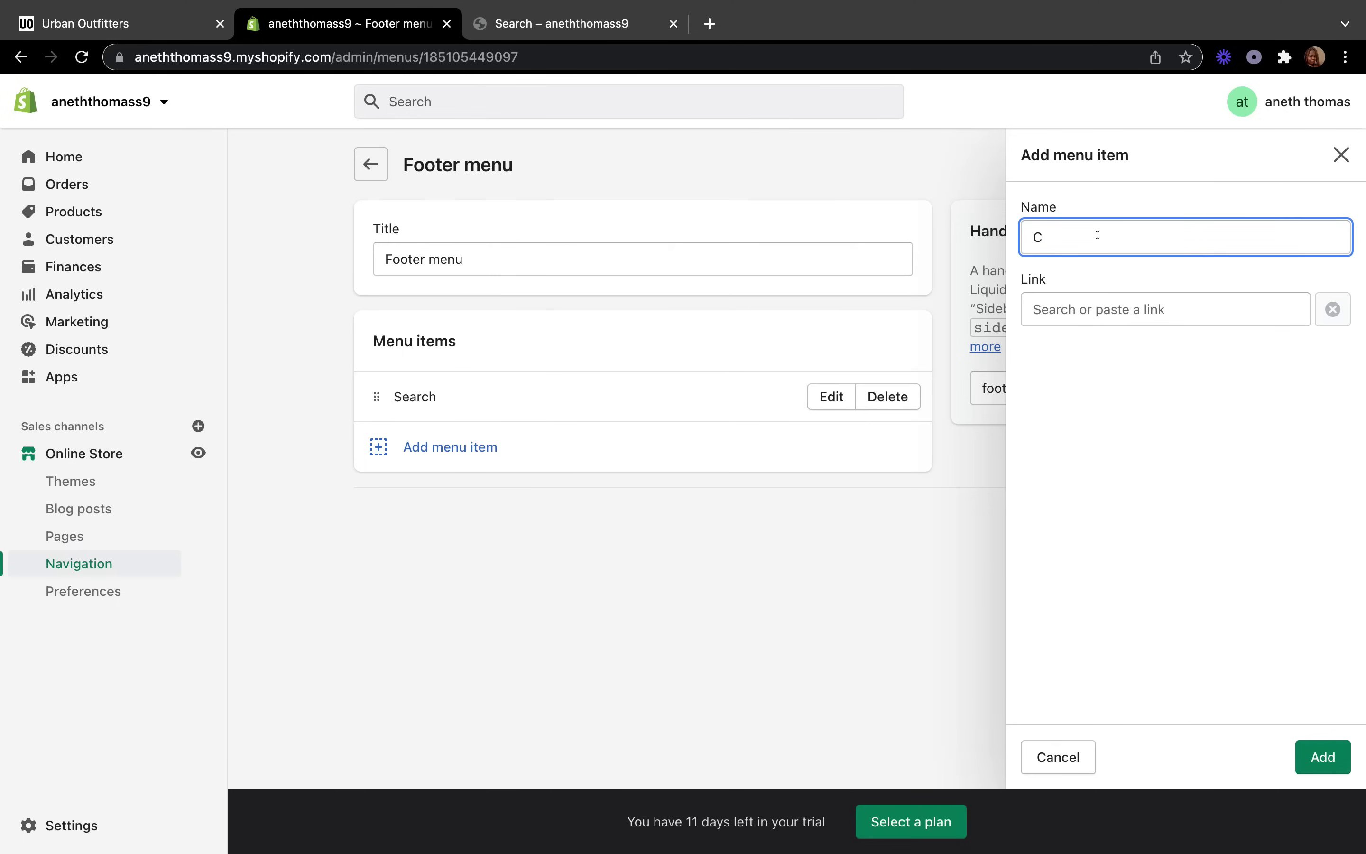
{"action": "type", "text": "ontact Us"}
{"action": "left_click", "coordinate": [1142, 301]}
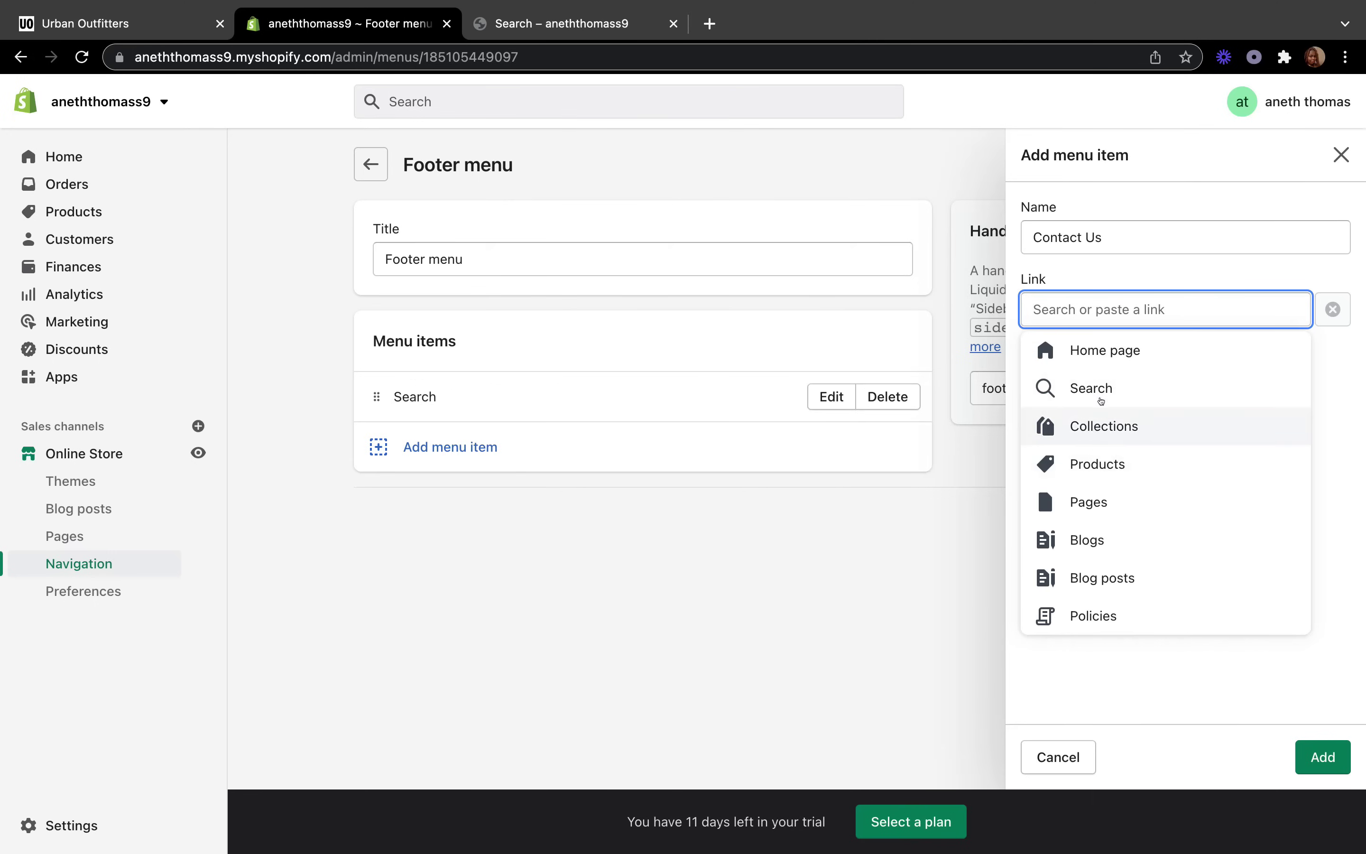
{"action": "left_click", "coordinate": [1103, 498]}
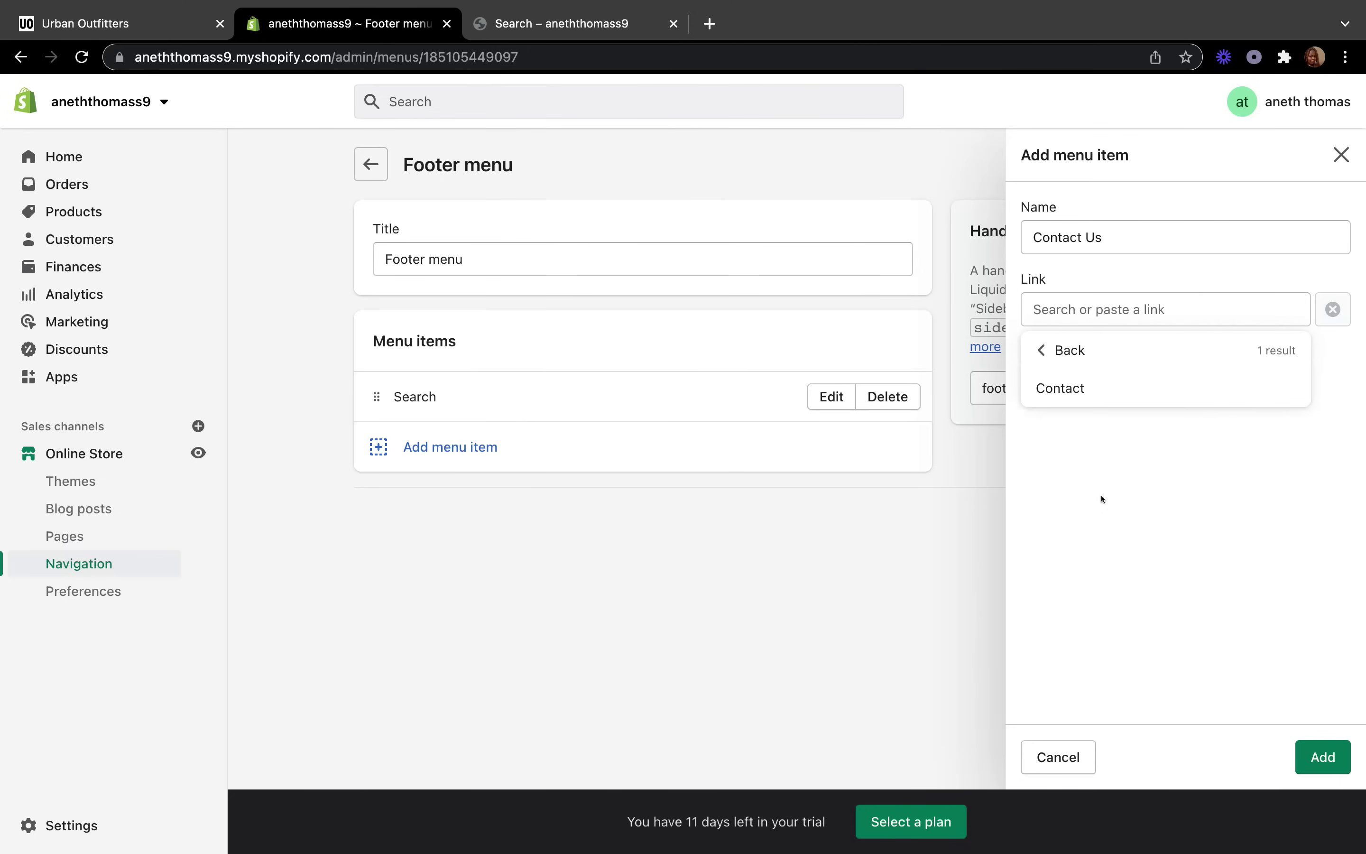
{"action": "left_click", "coordinate": [1064, 389]}
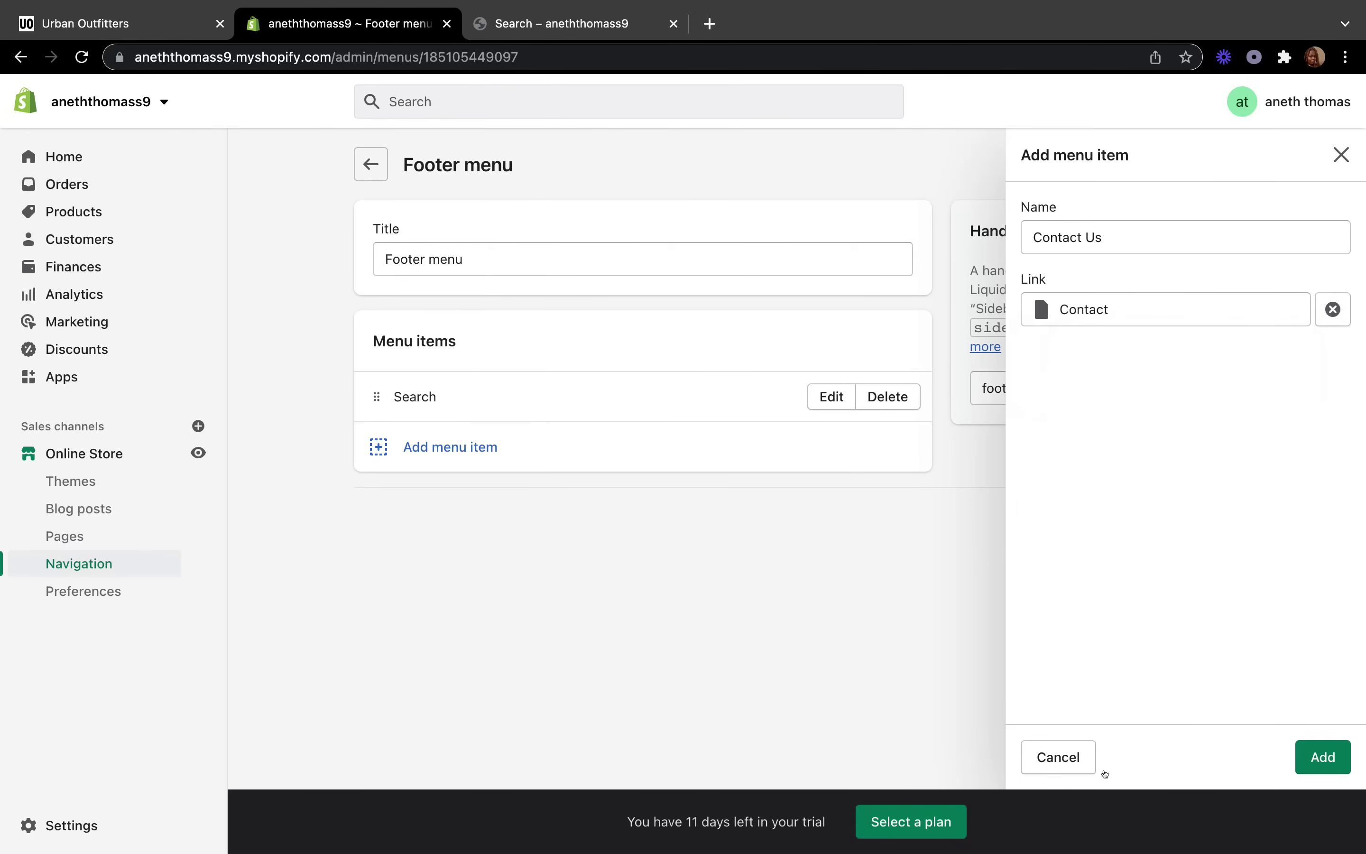
{"action": "left_click", "coordinate": [1304, 758]}
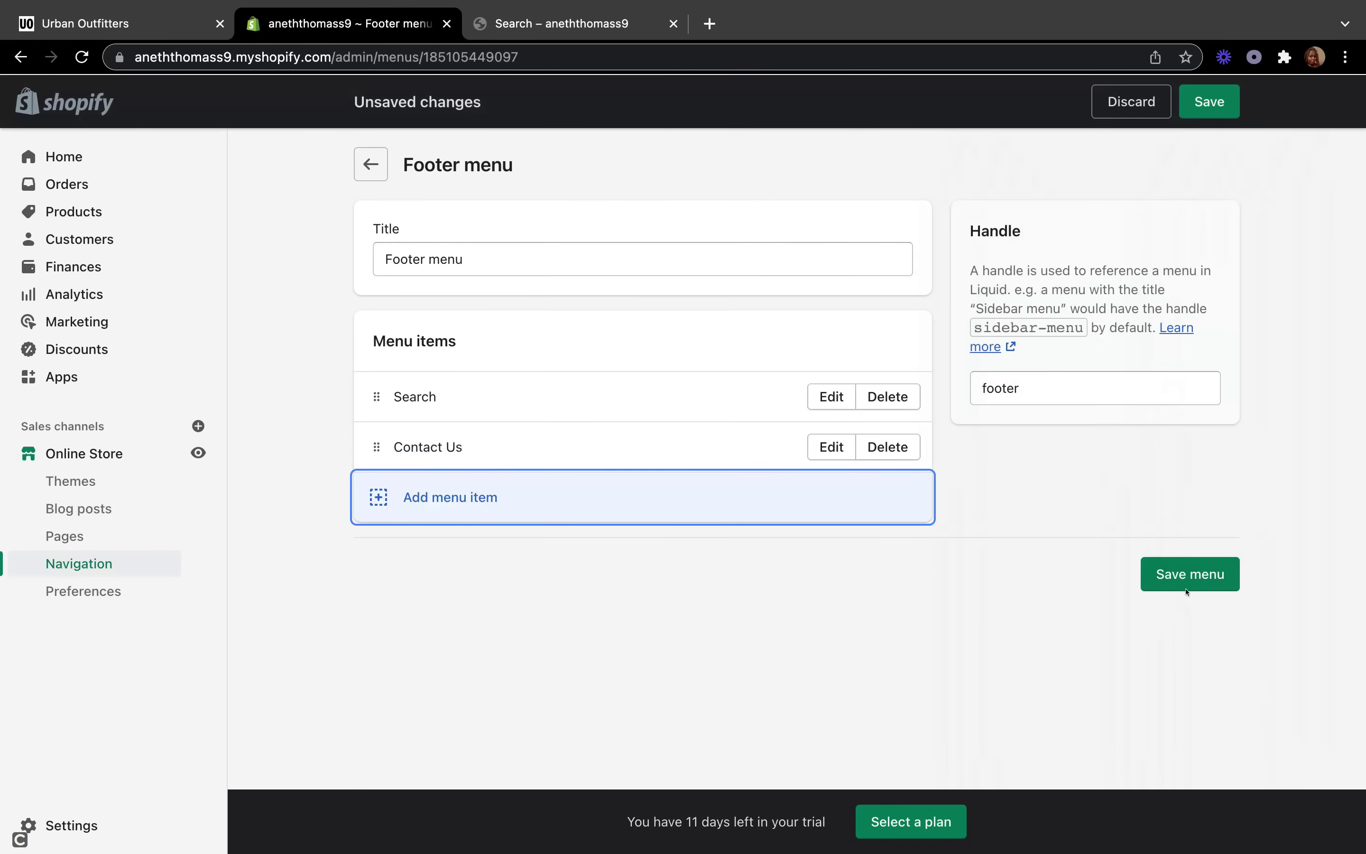
{"action": "left_click", "coordinate": [1209, 102]}
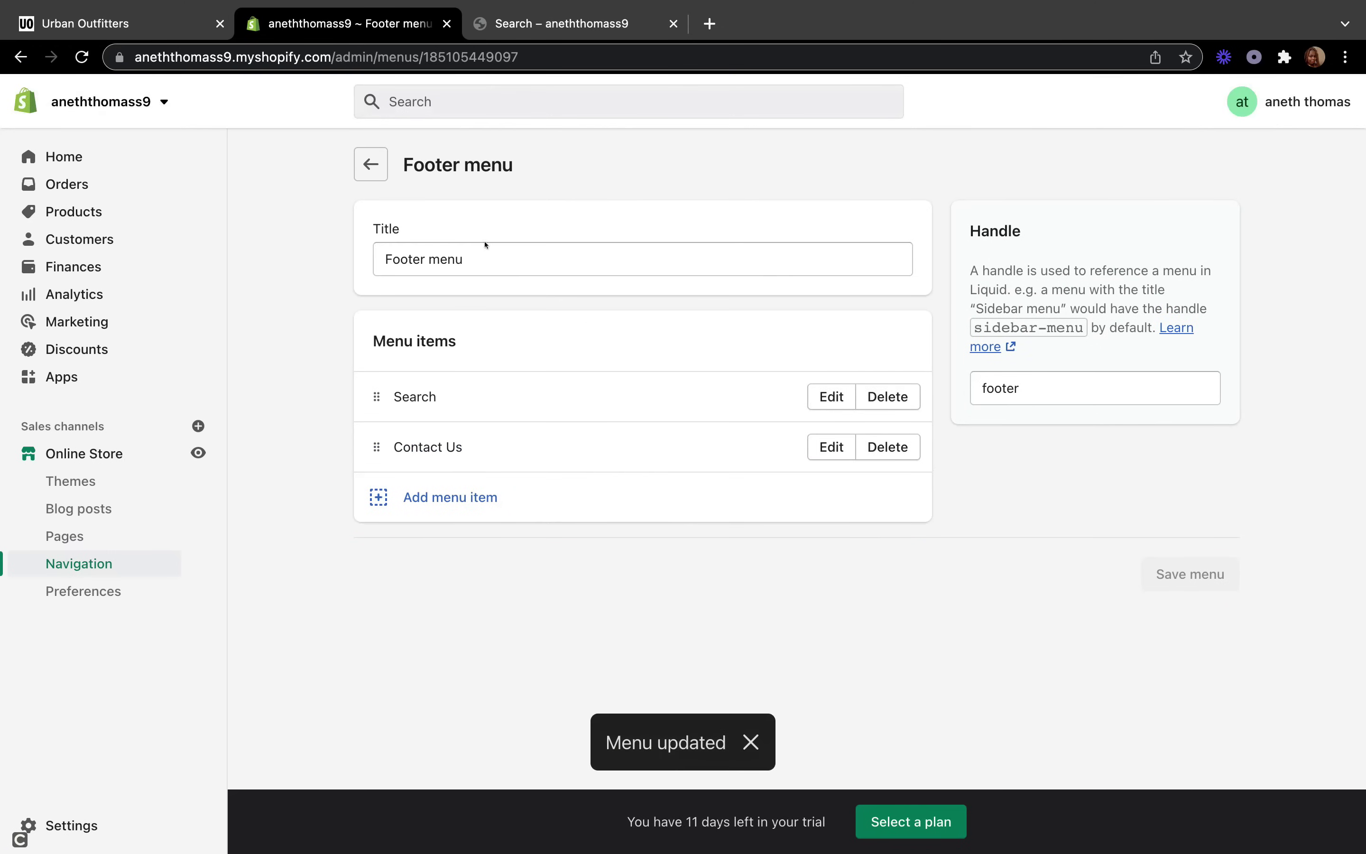
{"action": "left_click", "coordinate": [575, 3]}
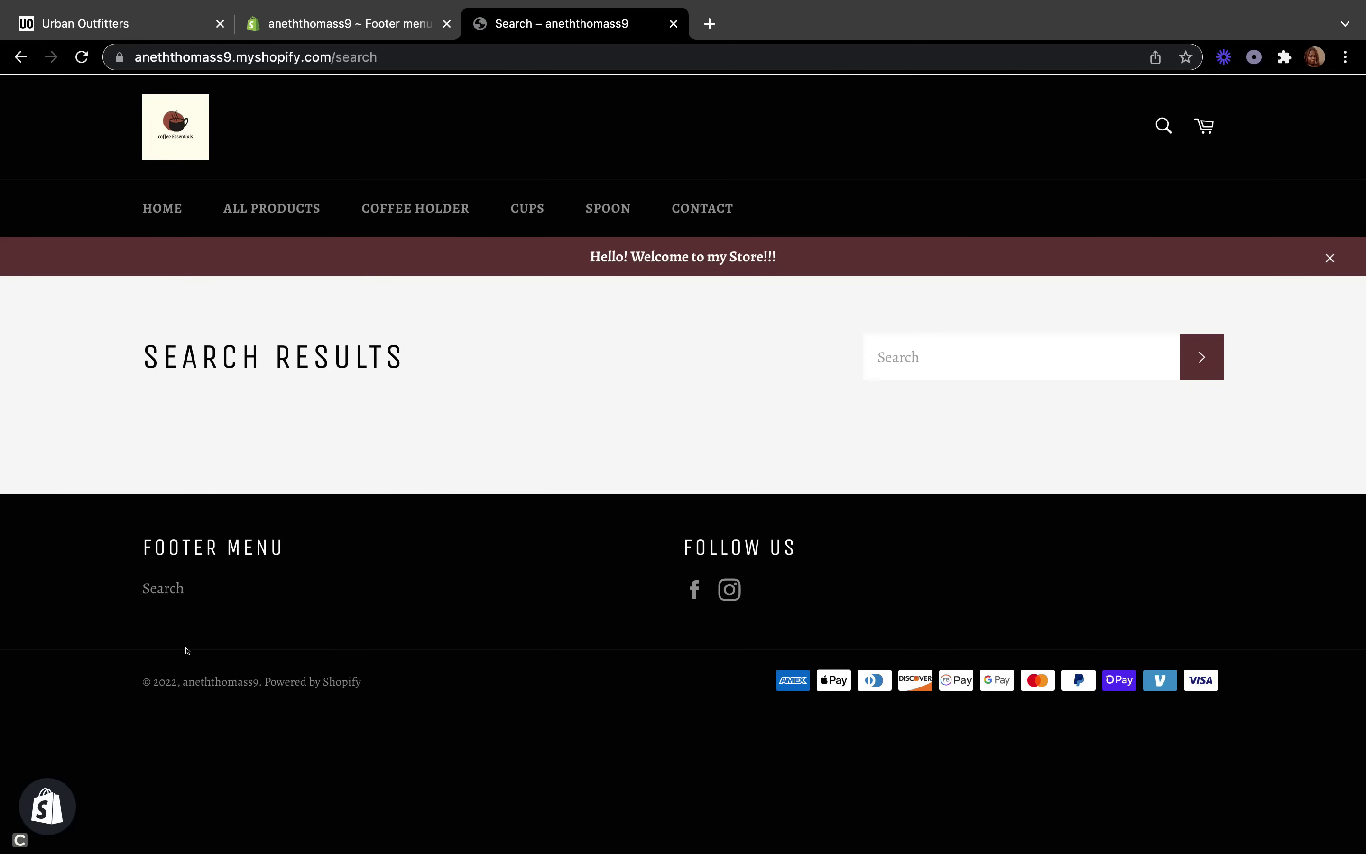
Reload the storefront and follow the footer's Contact Us link to try the Contact page form
{"action": "left_click", "coordinate": [81, 57]}
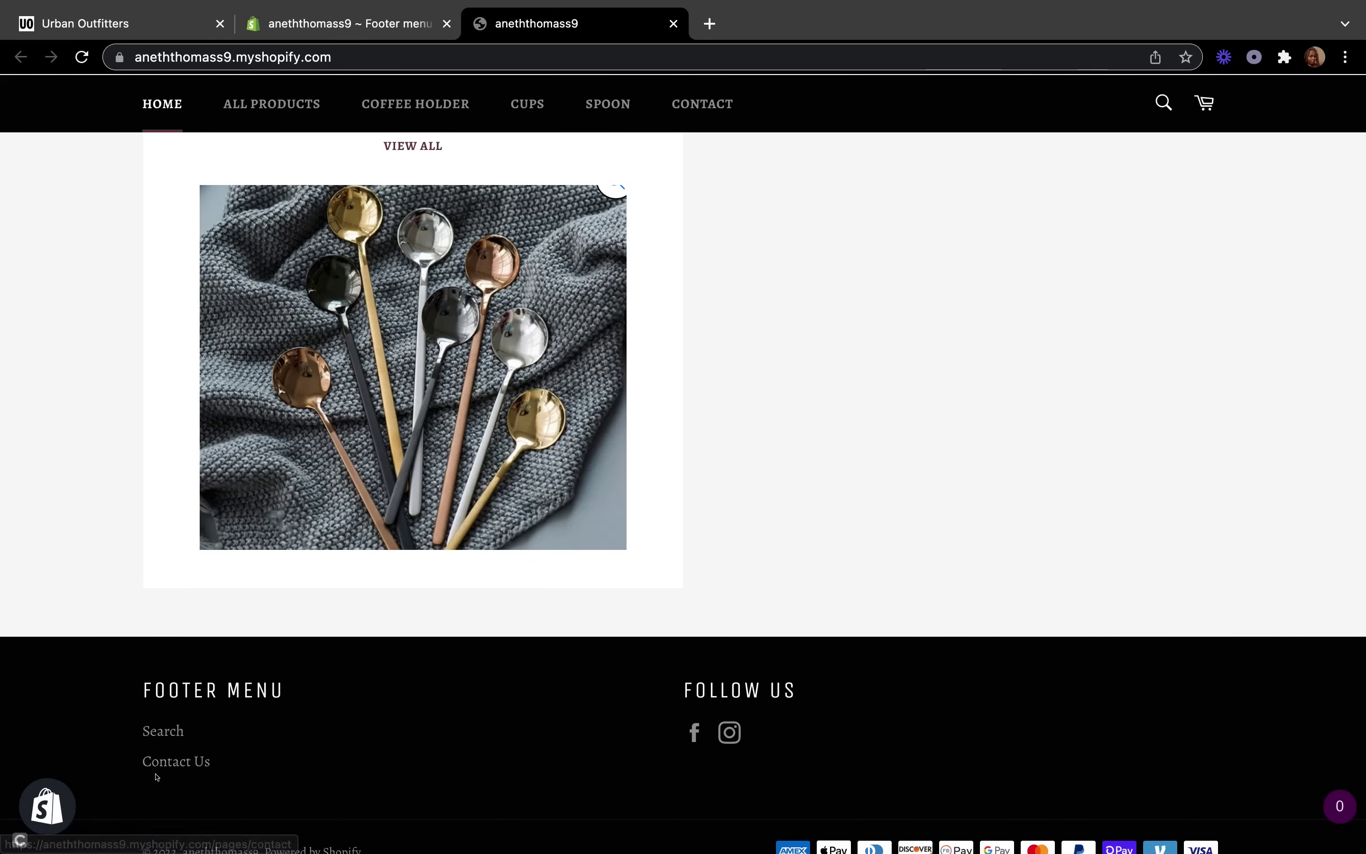
{"action": "left_click", "coordinate": [155, 762]}
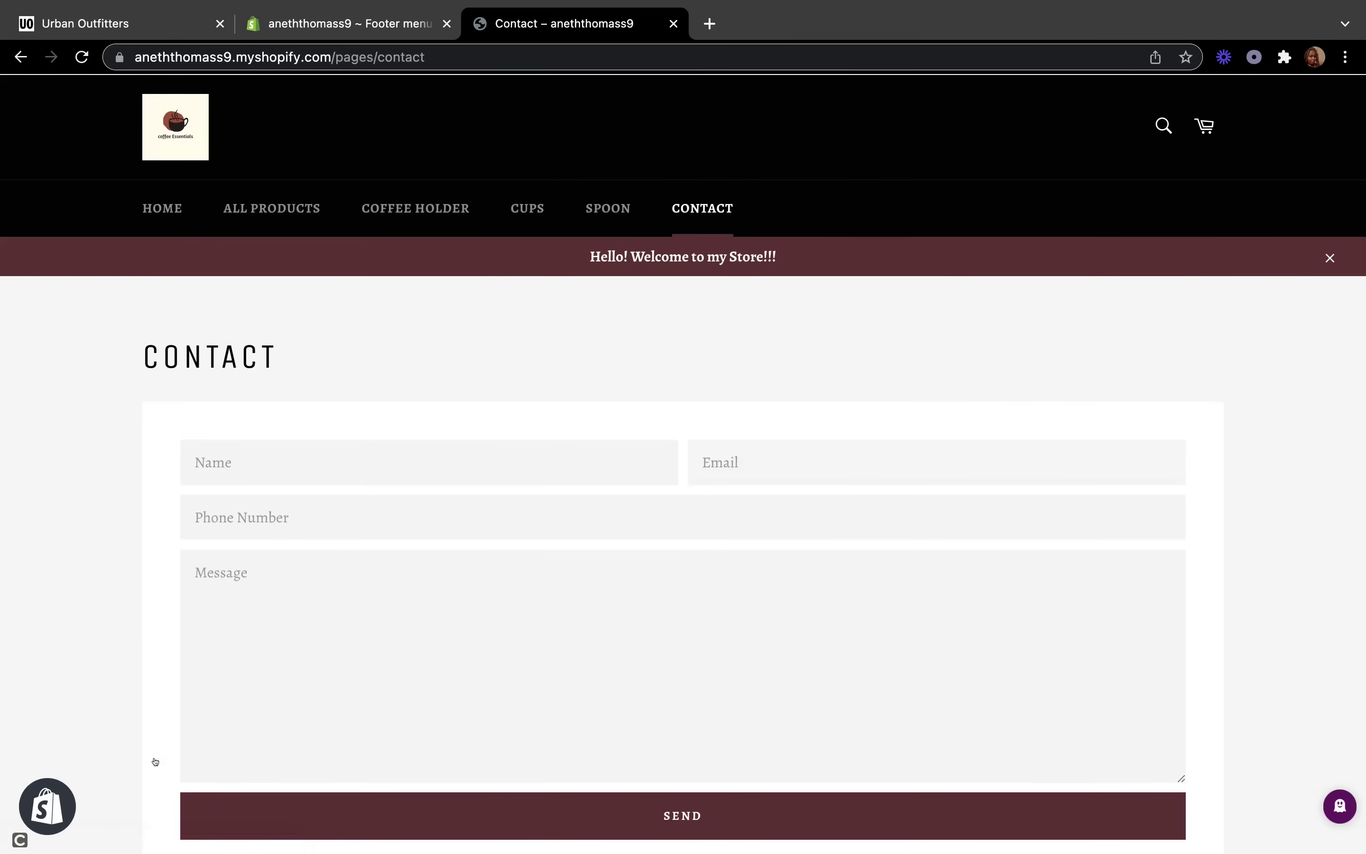
{"action": "scroll", "coordinate": [274, 384], "scroll_direction": "down", "scroll_amount": 3}
{"action": "scroll", "coordinate": [272, 380], "scroll_direction": "up", "scroll_amount": 2}
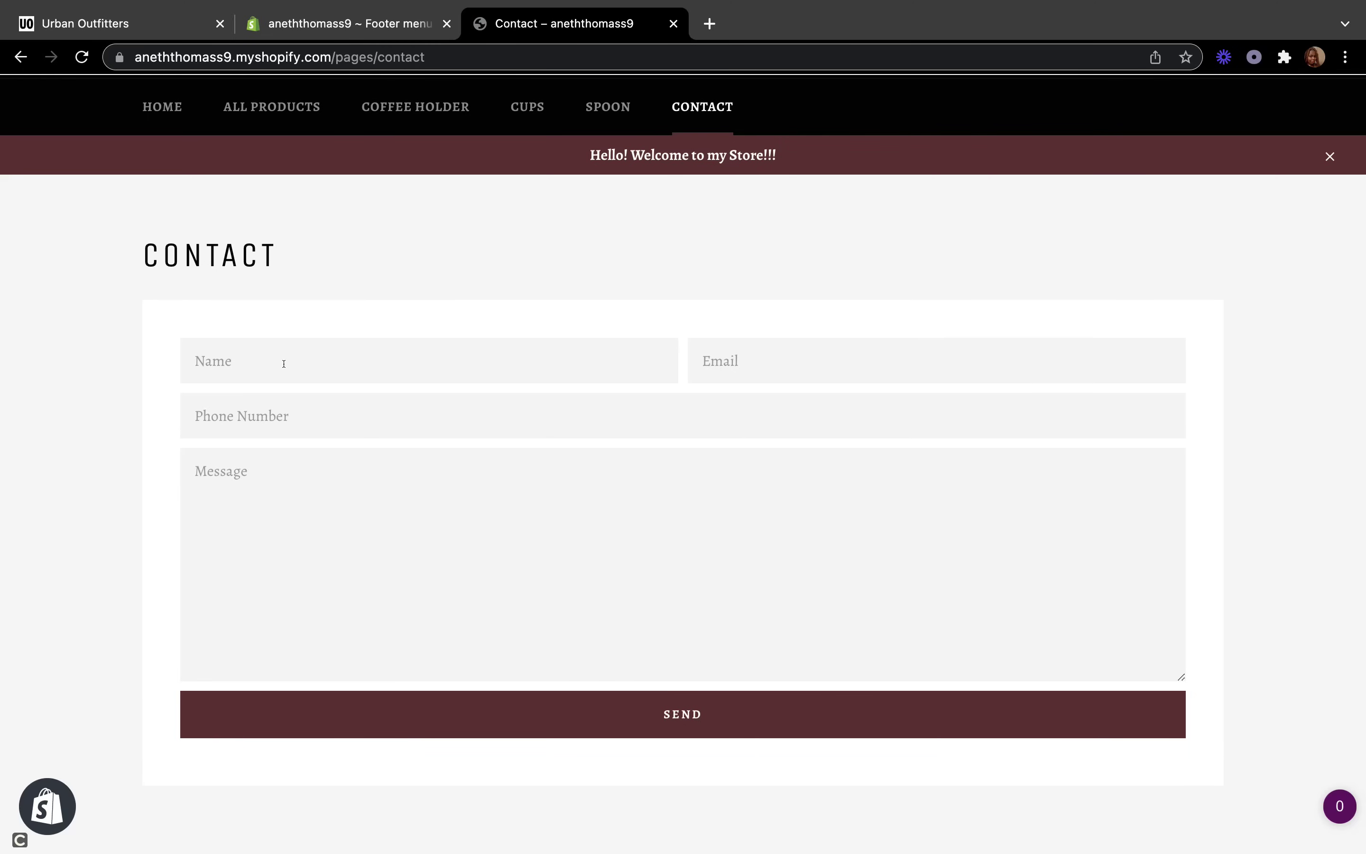
{"action": "left_click", "coordinate": [259, 591]}
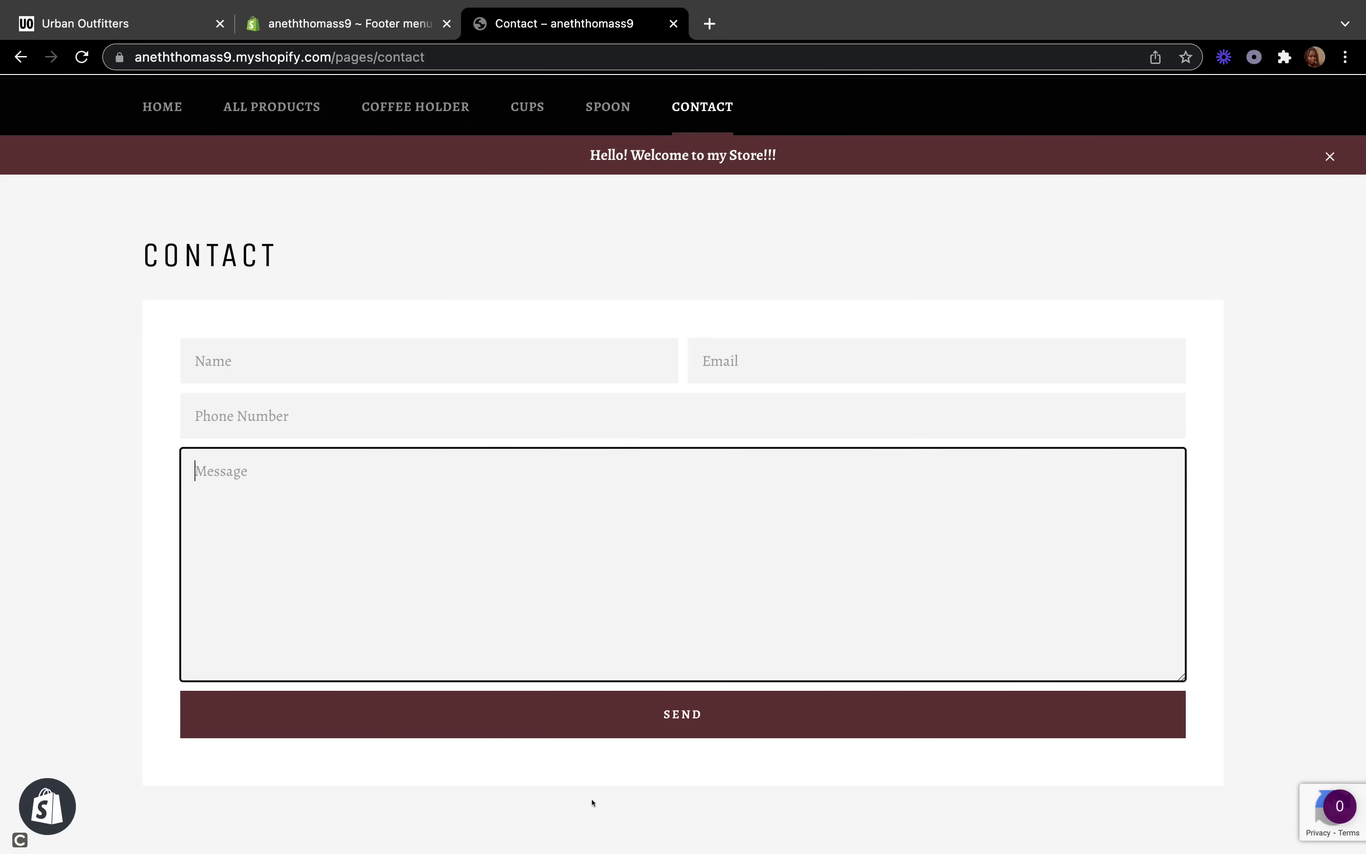
{"action": "left_click", "coordinate": [629, 743]}
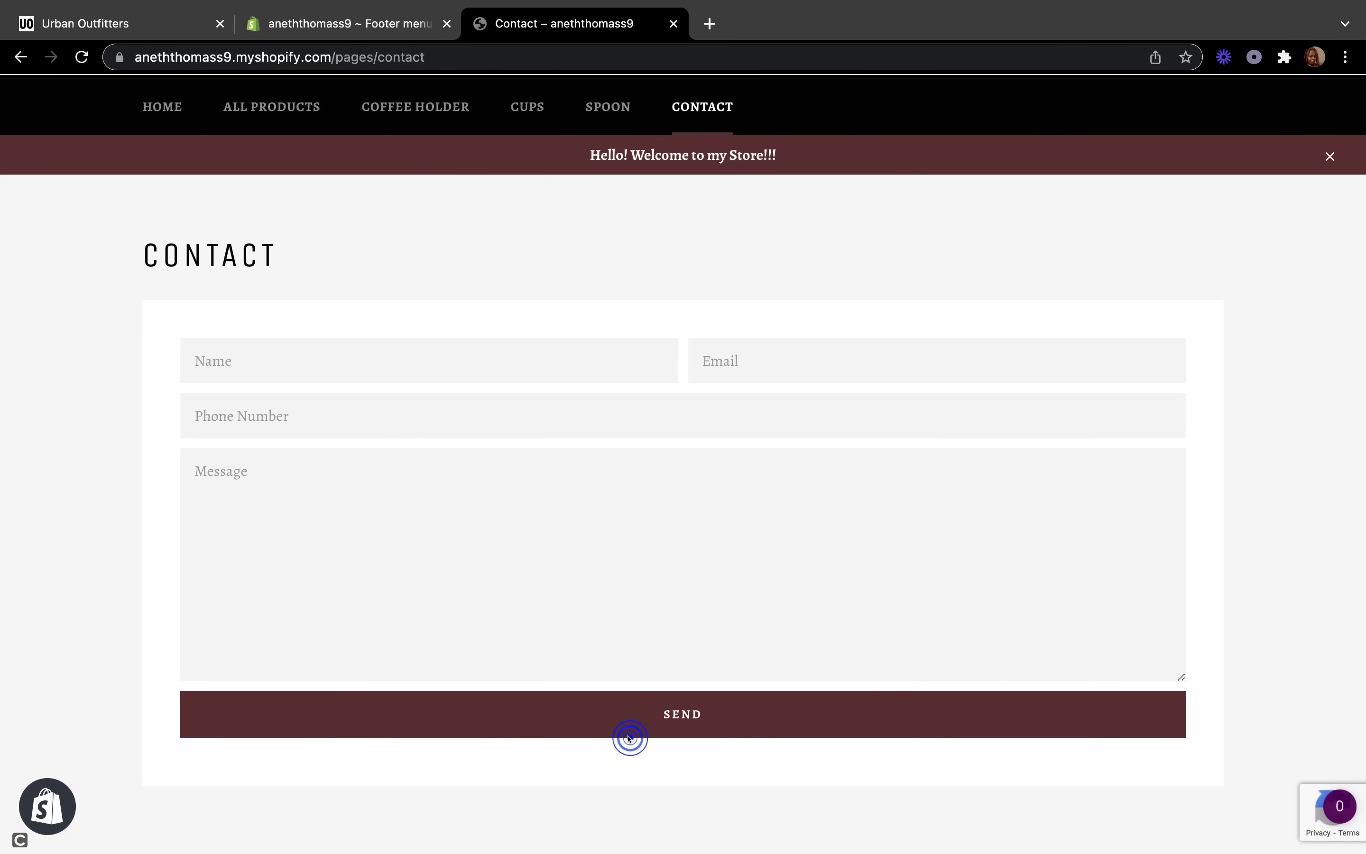
{"action": "left_click", "coordinate": [349, 28]}
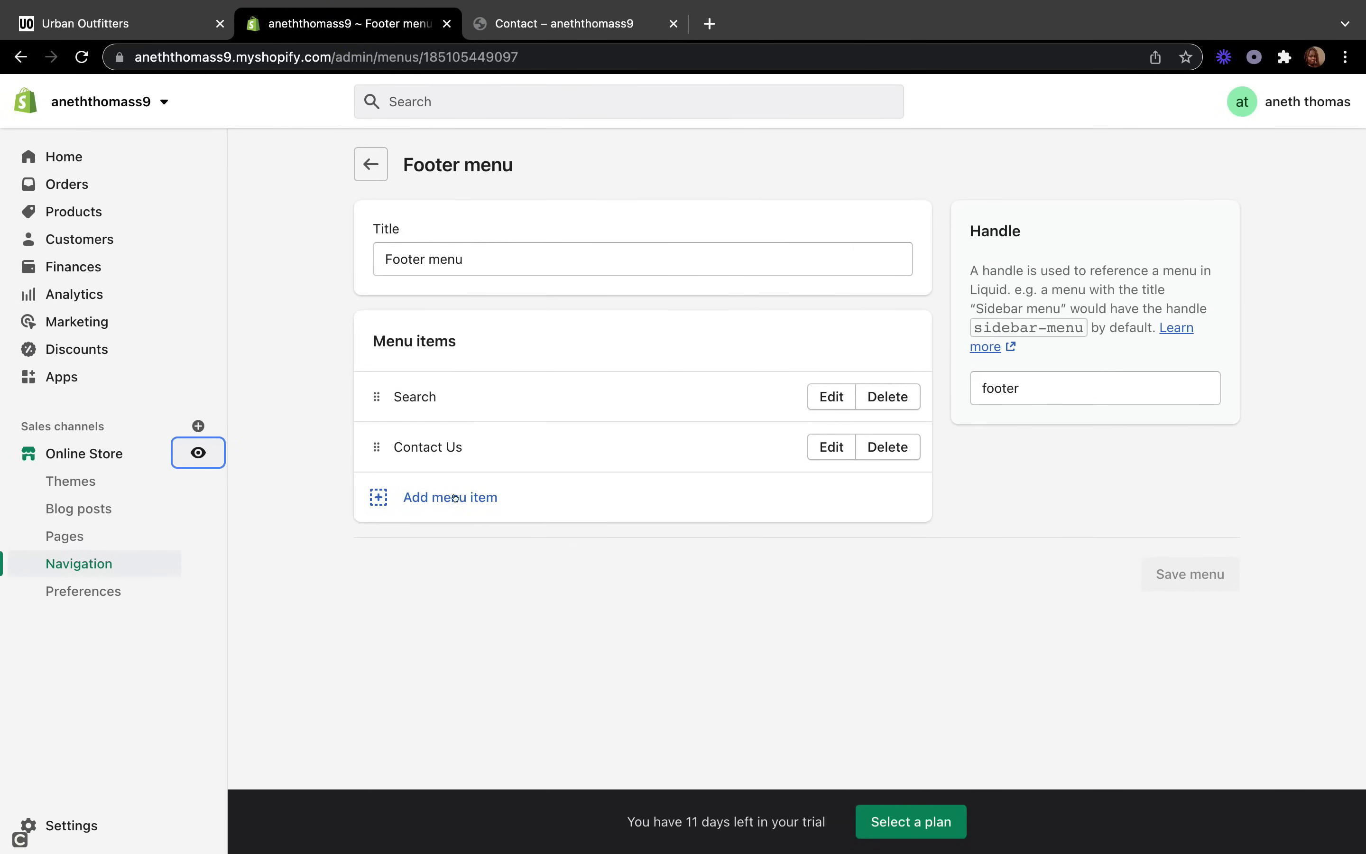
Add a footer menu item named 'About Us', browsing Pages for a link but leaving it unset
{"action": "left_click", "coordinate": [372, 498]}
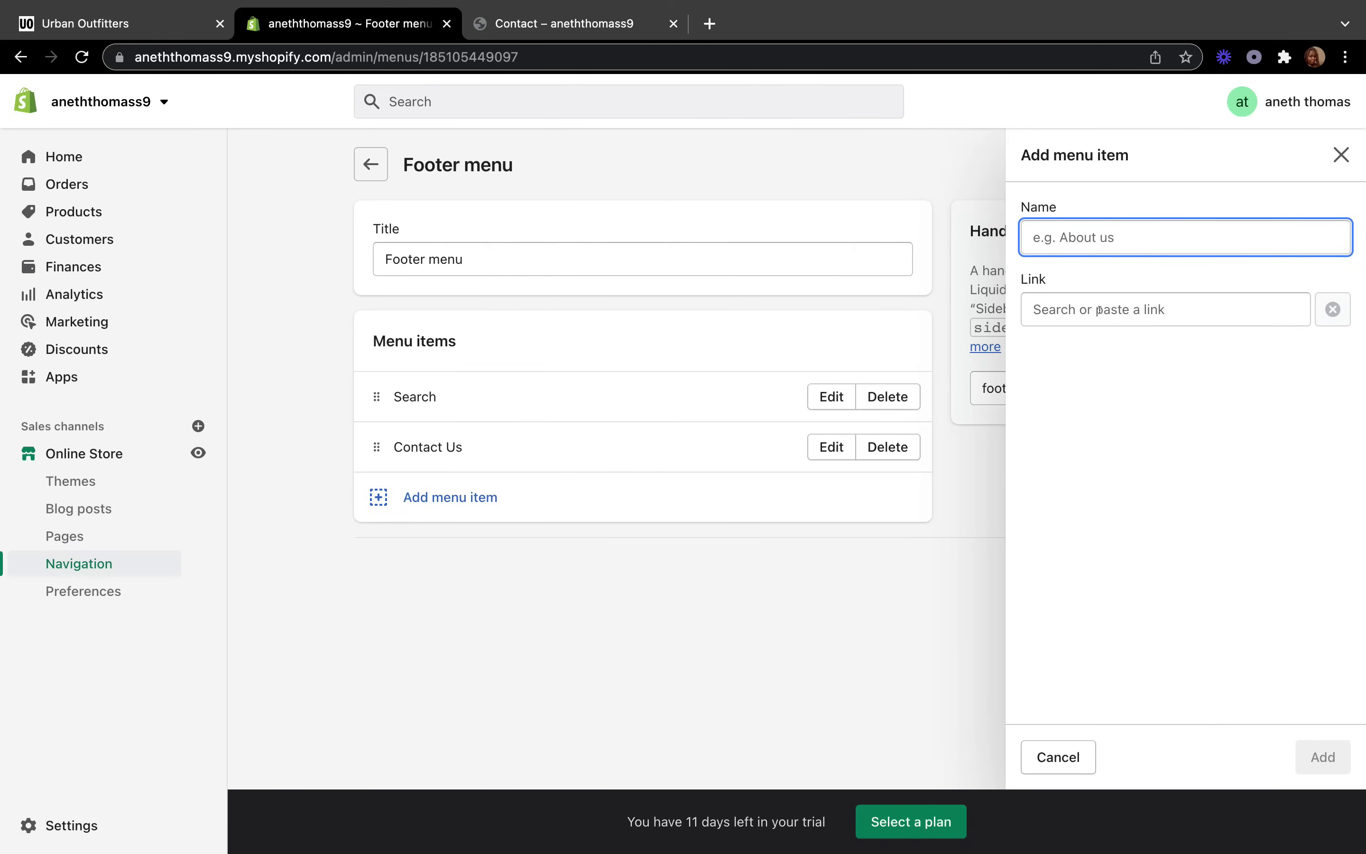
{"action": "type", "text": "S"}
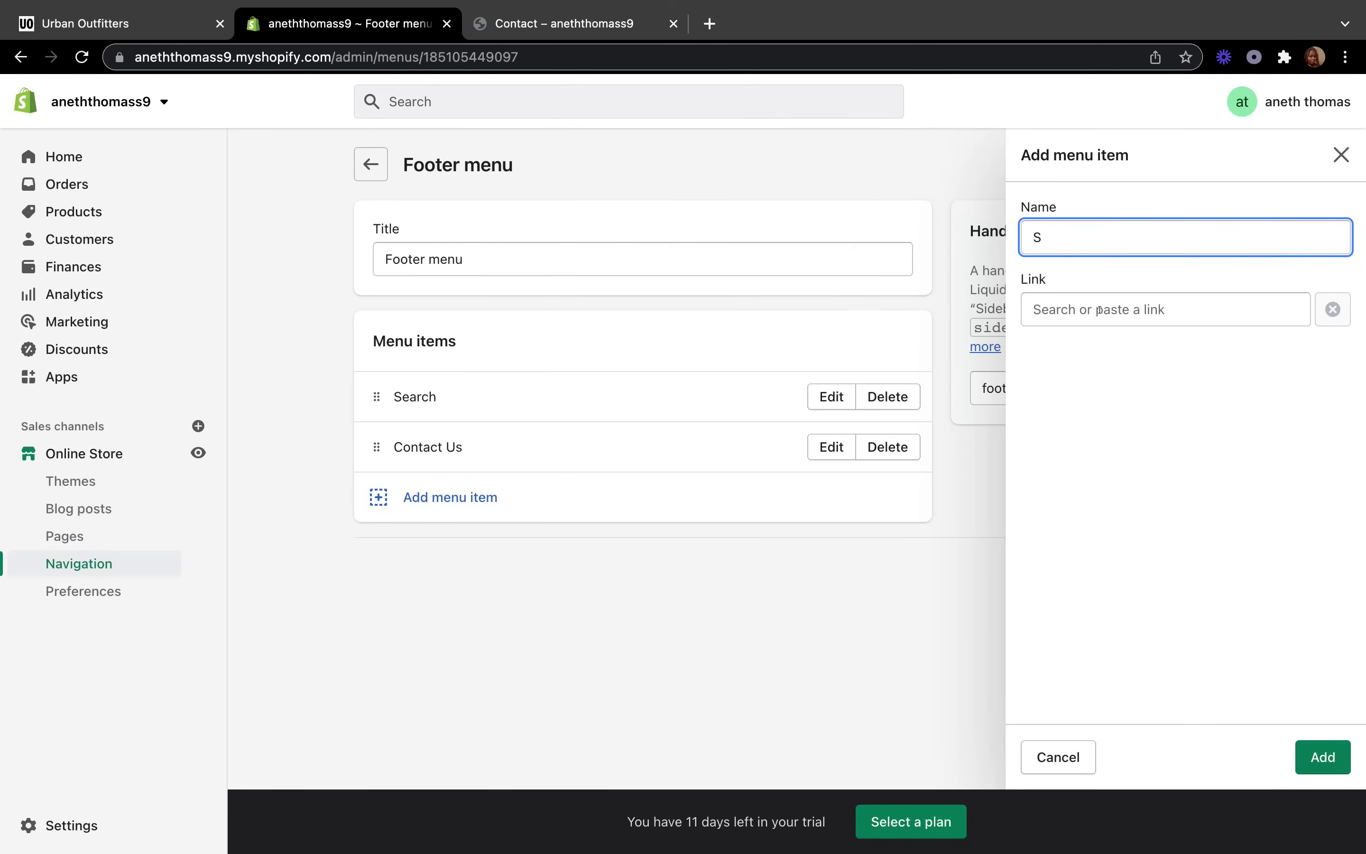
{"action": "type", "text": "About u"}
{"action": "key", "text": "BackSpace"}
{"action": "type", "text": "U"}
{"action": "key", "text": "BackSpace"}
{"action": "key", "text": "BackSpace"}
{"action": "key", "text": "BackSpace"}
{"action": "key", "text": "BackSpace"}
{"action": "key", "text": "BackSpace"}
{"action": "key", "text": "BackSpace"}
{"action": "key", "text": "BackSpace"}
{"action": "key", "text": "BackSpace"}
{"action": "type", "text": "About Us"}
{"action": "left_click", "coordinate": [1092, 310]}
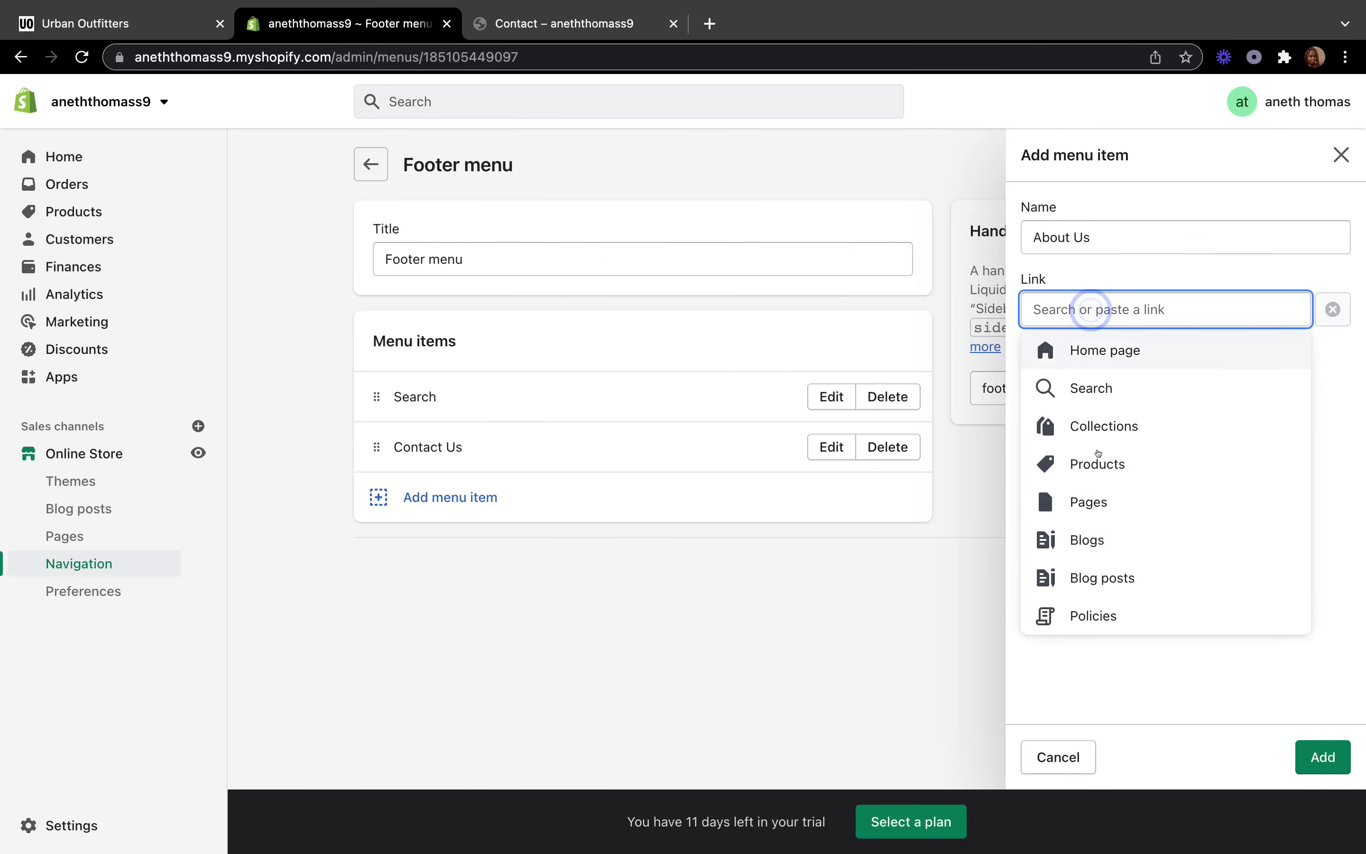
{"action": "left_click", "coordinate": [1107, 496]}
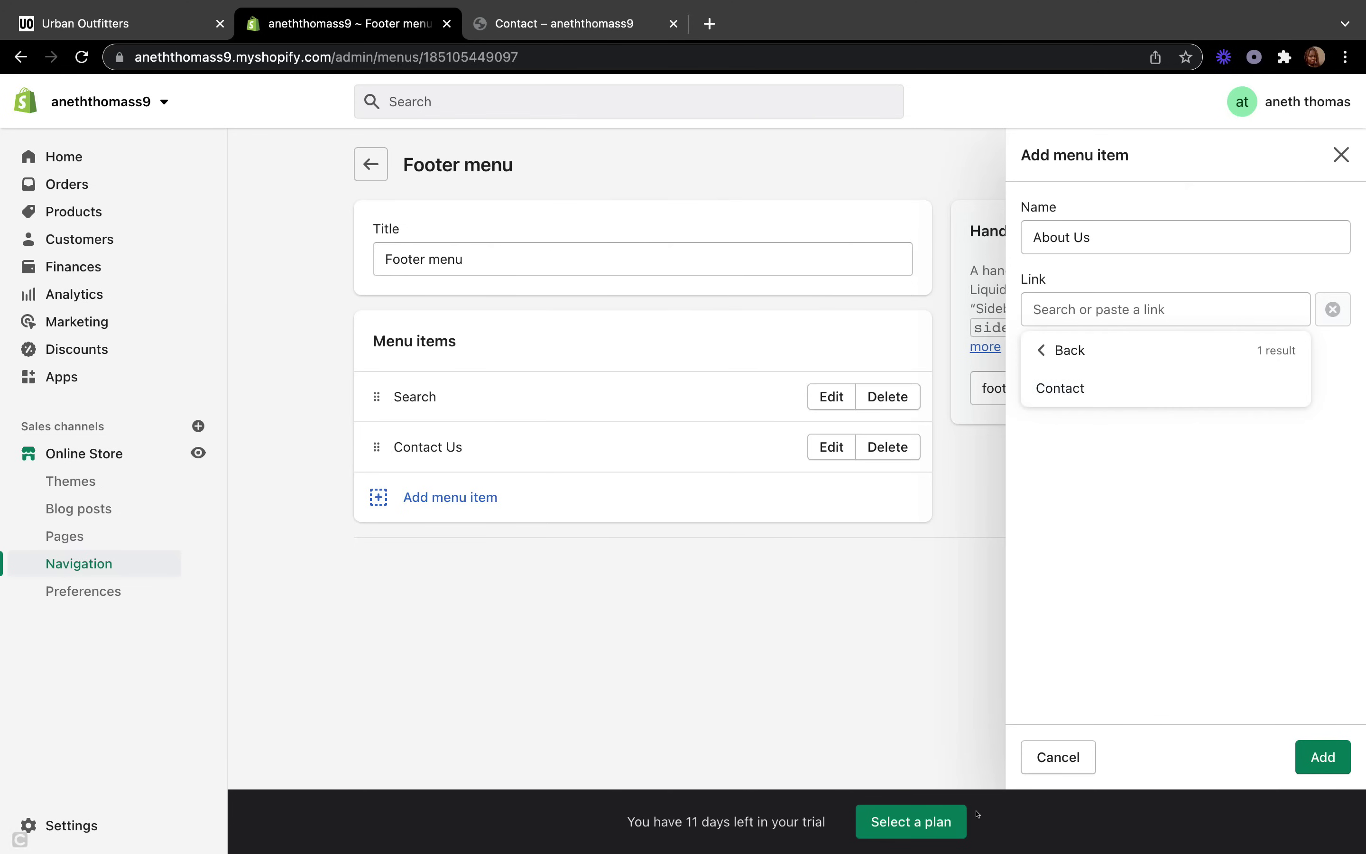
{"action": "left_click", "coordinate": [842, 700]}
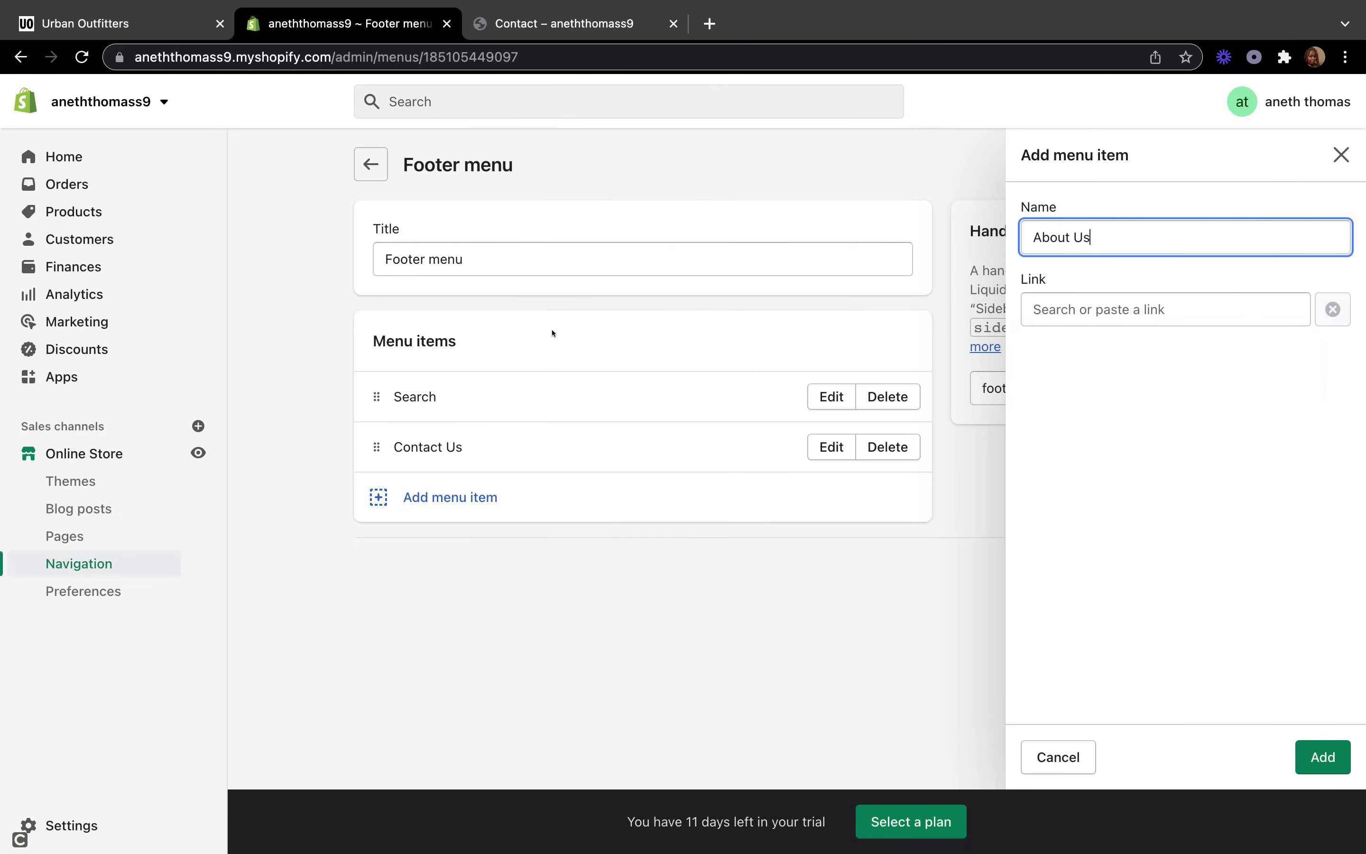